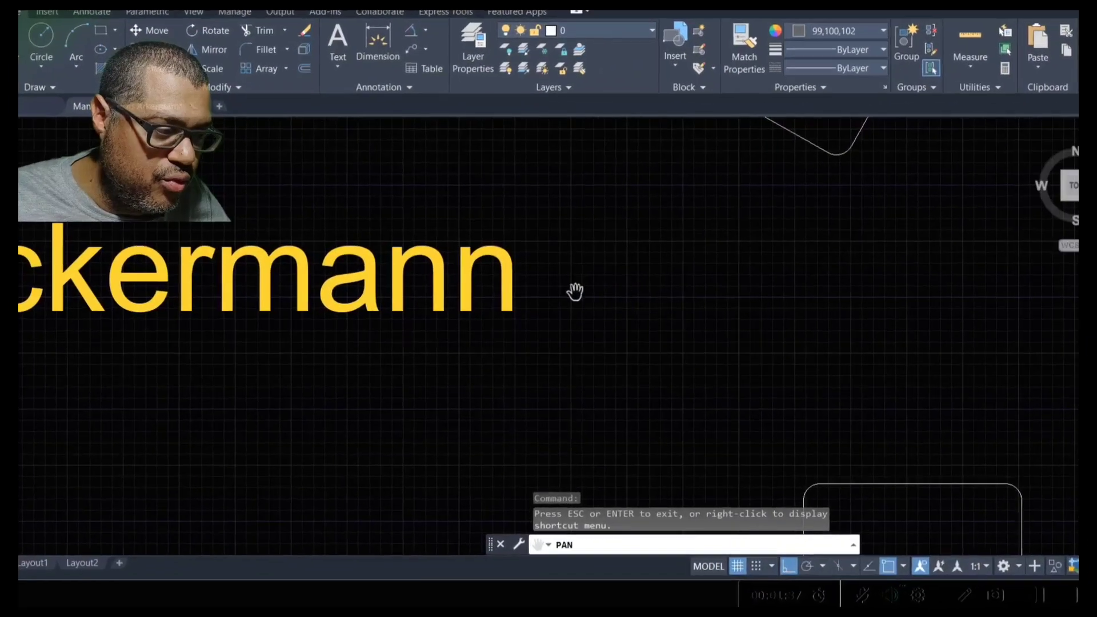
Step: Examine the straight-ahead Ackermann axle drawing and the left steering knuckle's pivots, arm line and tie rod
{"action": "scroll", "coordinate": [764, 293], "scroll_direction": "down", "scroll_amount": 2}
{"action": "left_click_drag", "start_coordinate": [765, 294], "coordinate": [507, 351]}
{"action": "scroll", "coordinate": [543, 289], "scroll_direction": "down", "scroll_amount": 2}
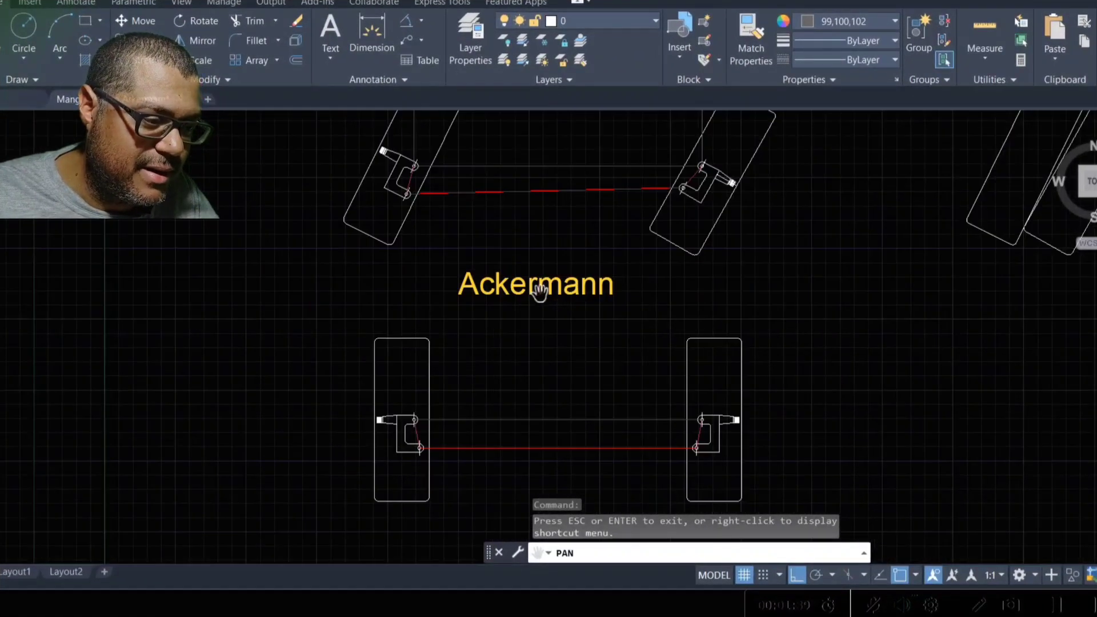
{"action": "mouse_move", "coordinate": [569, 435]}
{"action": "left_mouse_down"}
{"action": "mouse_move", "coordinate": [544, 331]}
{"action": "mouse_move", "coordinate": [500, 341]}
{"action": "left_mouse_up"}
{"action": "scroll", "coordinate": [544, 329], "scroll_direction": "up", "scroll_amount": 4}
{"action": "scroll", "coordinate": [520, 326], "scroll_direction": "down", "scroll_amount": 2}
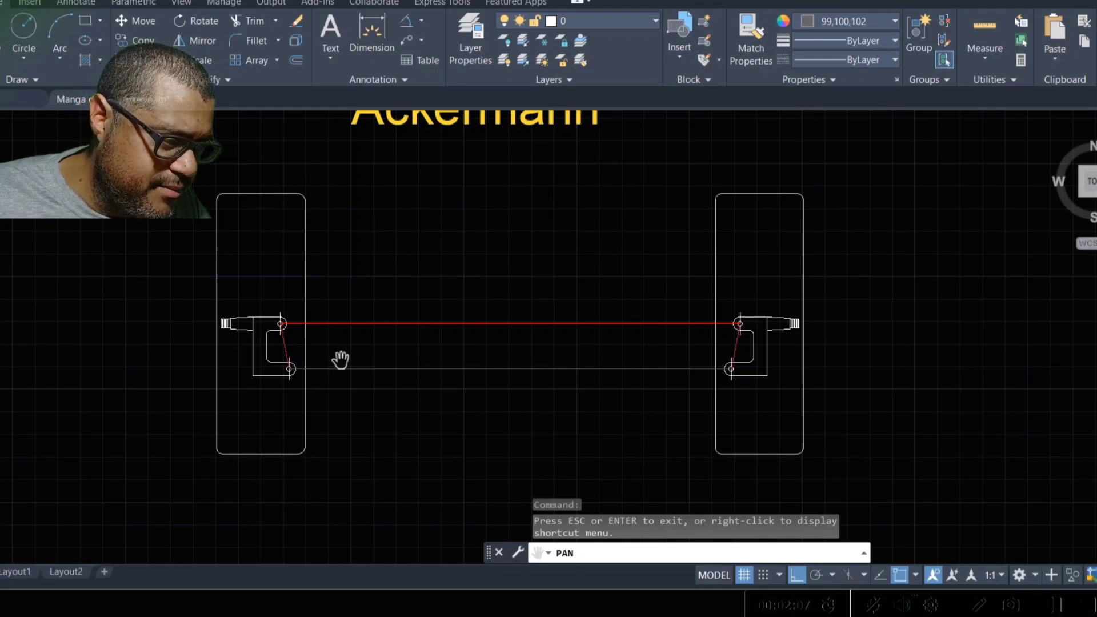
{"action": "scroll", "coordinate": [341, 359], "scroll_direction": "up", "scroll_amount": 3}
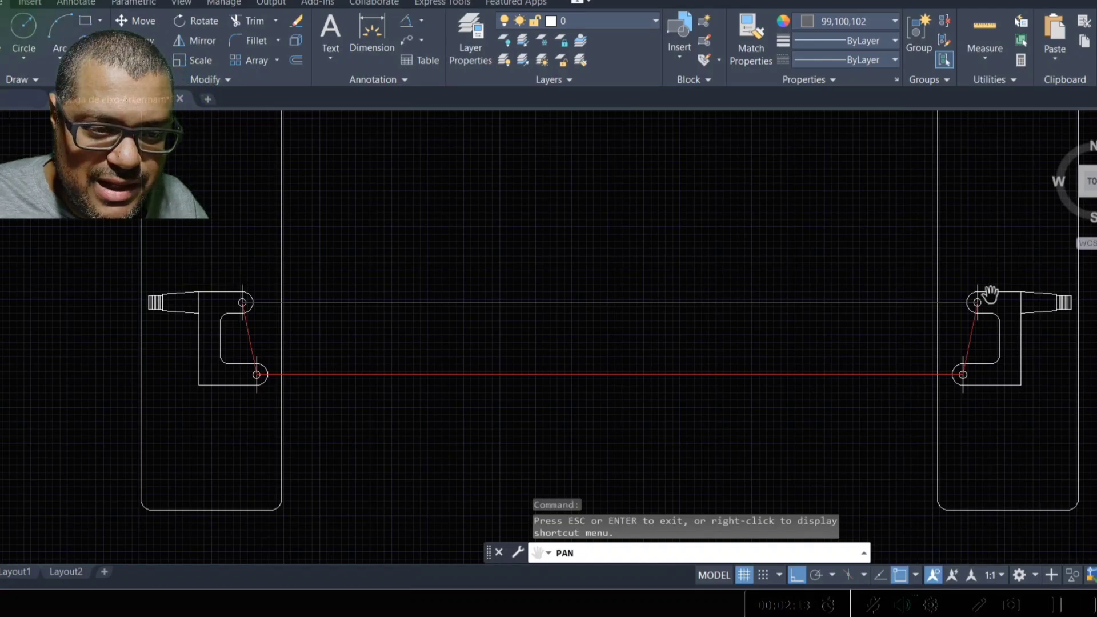
{"action": "scroll", "coordinate": [235, 316], "scroll_direction": "up", "scroll_amount": 4}
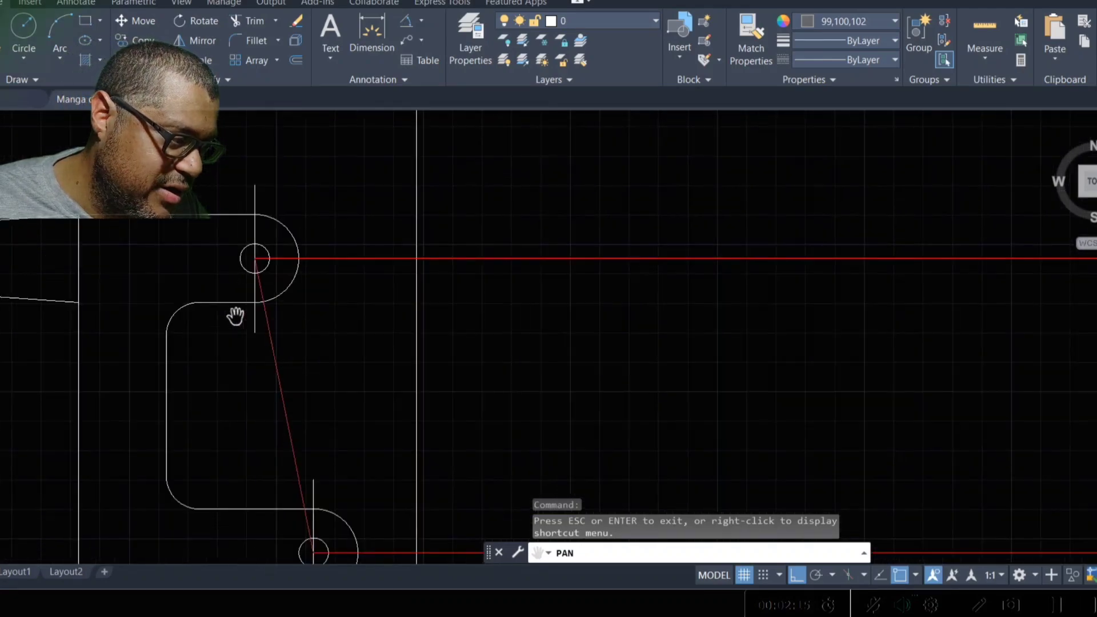
{"action": "scroll", "coordinate": [235, 315], "scroll_direction": "up", "scroll_amount": 2}
{"action": "mouse_move", "coordinate": [210, 279]}
{"action": "left_mouse_down"}
{"action": "mouse_move", "coordinate": [387, 252]}
{"action": "mouse_move", "coordinate": [362, 221]}
{"action": "left_mouse_up"}
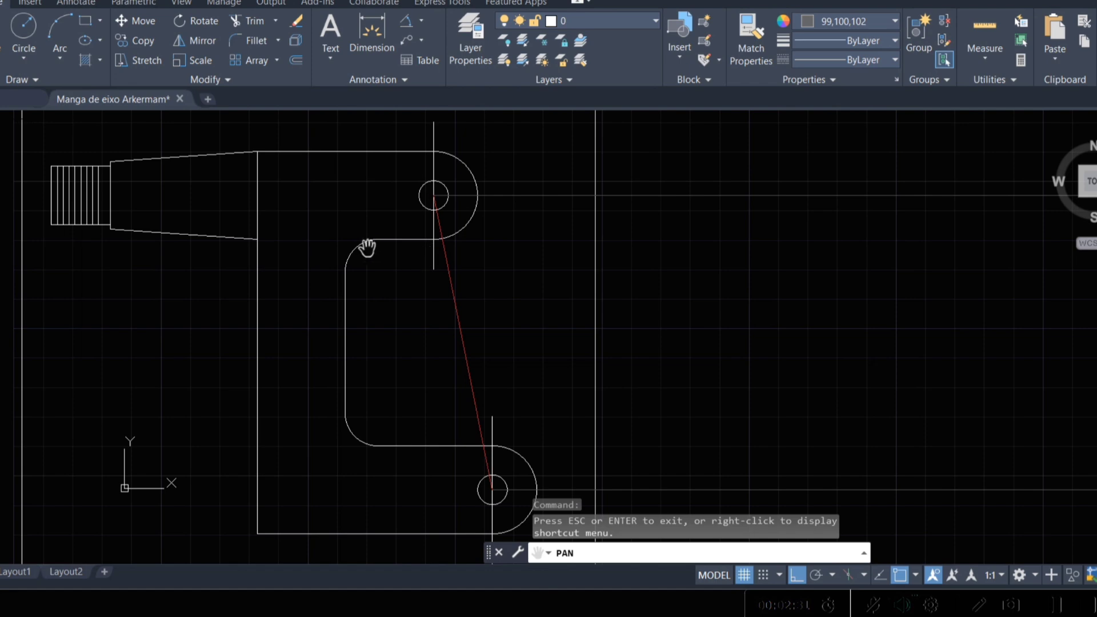
{"action": "scroll", "coordinate": [369, 246], "scroll_direction": "down", "scroll_amount": 6}
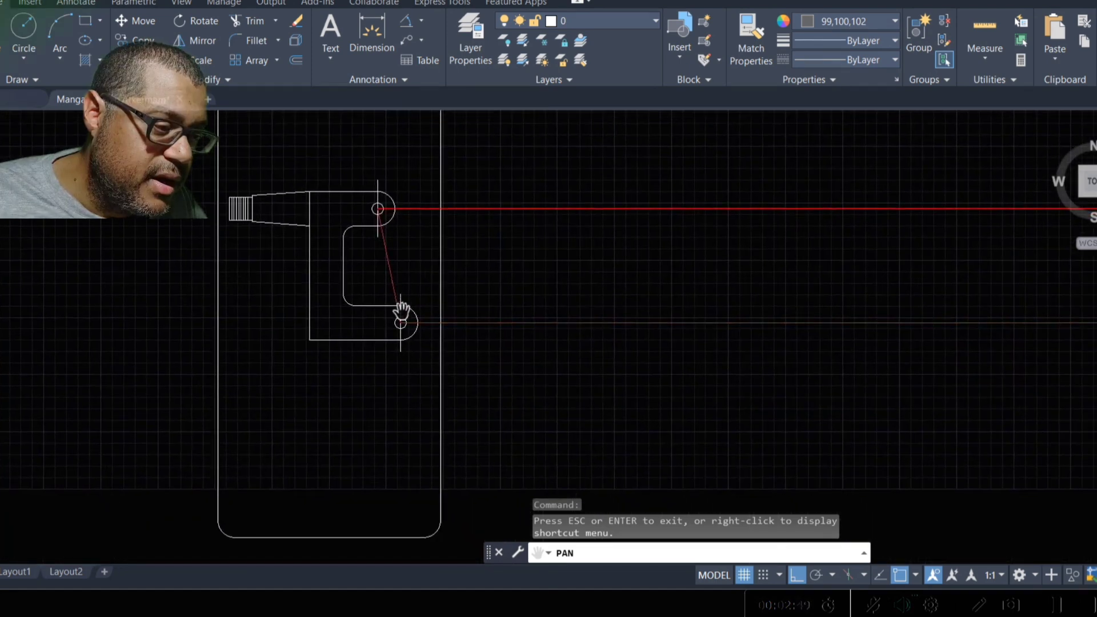
{"action": "scroll", "coordinate": [375, 372], "scroll_direction": "up", "scroll_amount": 4}
{"action": "left_click_drag", "start_coordinate": [375, 372], "coordinate": [406, 310]}
{"action": "scroll", "coordinate": [439, 339], "scroll_direction": "down", "scroll_amount": 6}
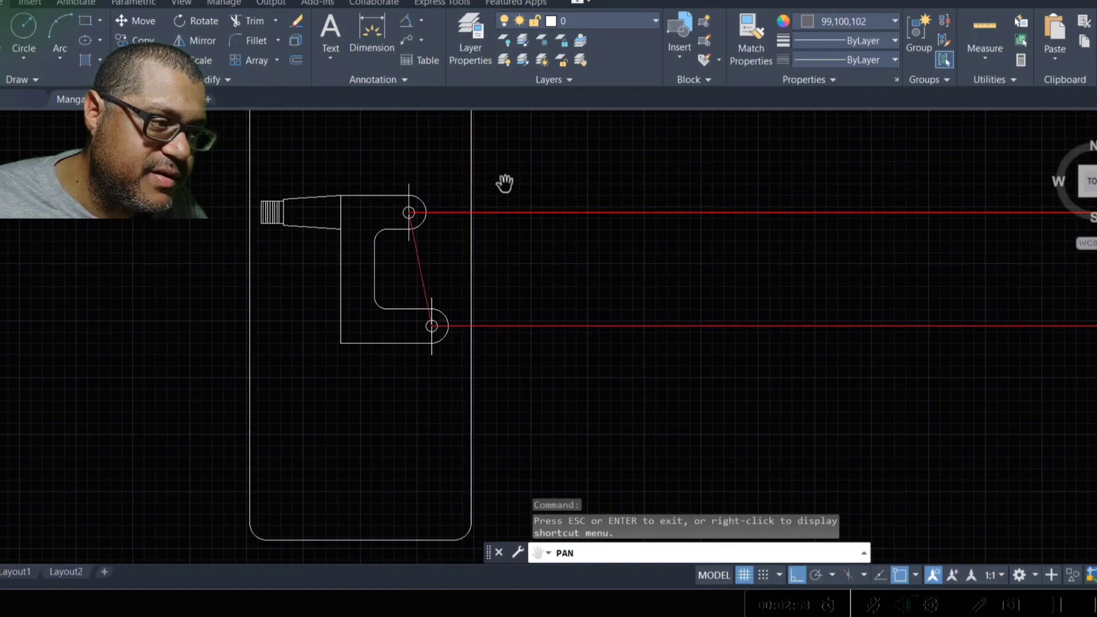
Step: Set the object colour to Yellow and add an angular dimension between the left knuckle's vertical edge and its steering arm line
{"action": "left_click", "coordinate": [825, 29]}
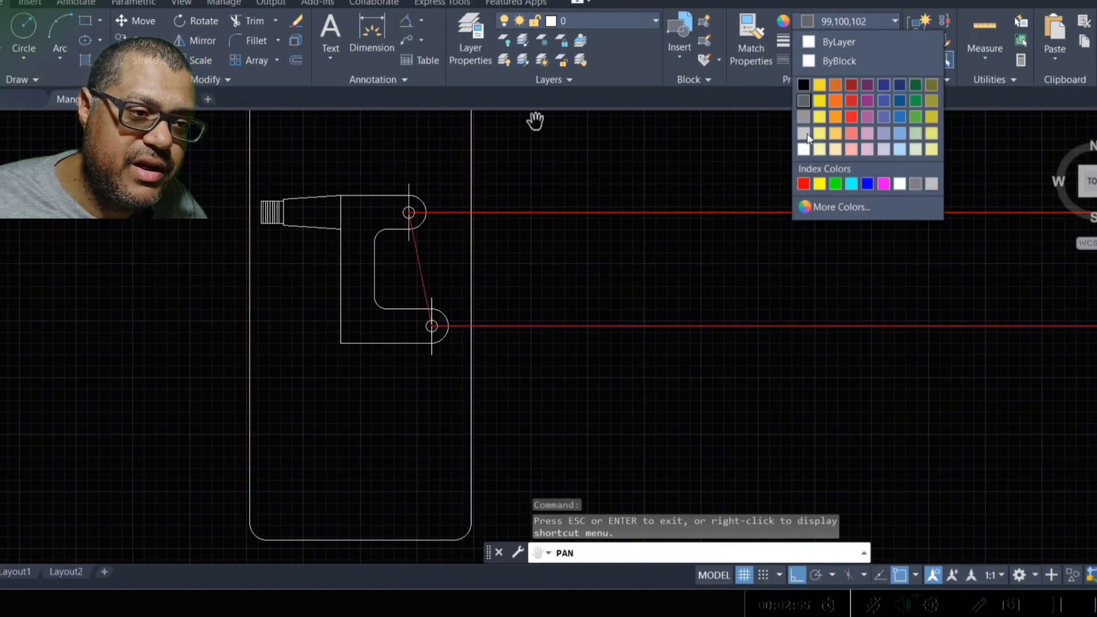
{"action": "left_click", "coordinate": [823, 184]}
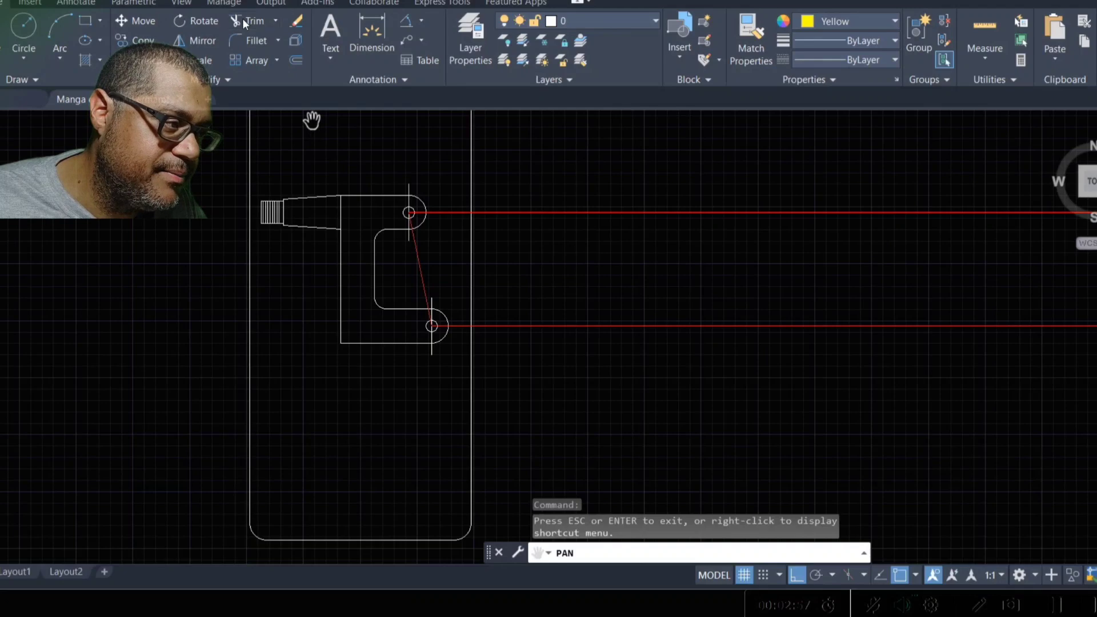
{"action": "left_click", "coordinate": [403, 22]}
{"action": "scroll", "coordinate": [428, 283], "scroll_direction": "up", "scroll_amount": 2}
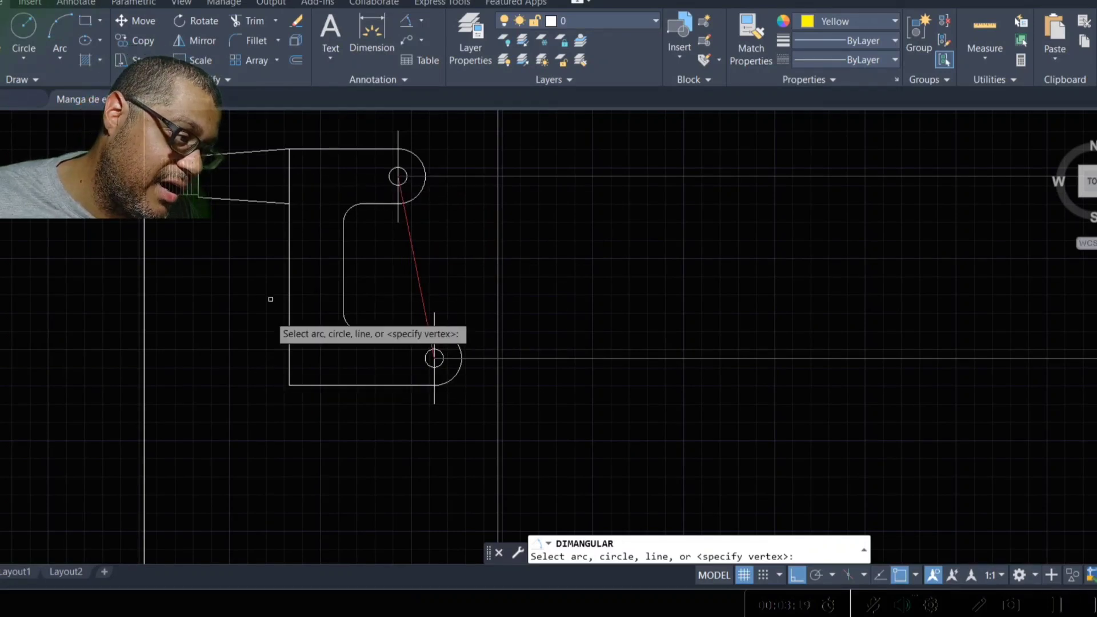
{"action": "left_click", "coordinate": [418, 271]}
{"action": "left_click", "coordinate": [289, 264]}
{"action": "scroll", "coordinate": [290, 264], "scroll_direction": "down", "scroll_amount": 3}
{"action": "left_click", "coordinate": [292, 360]}
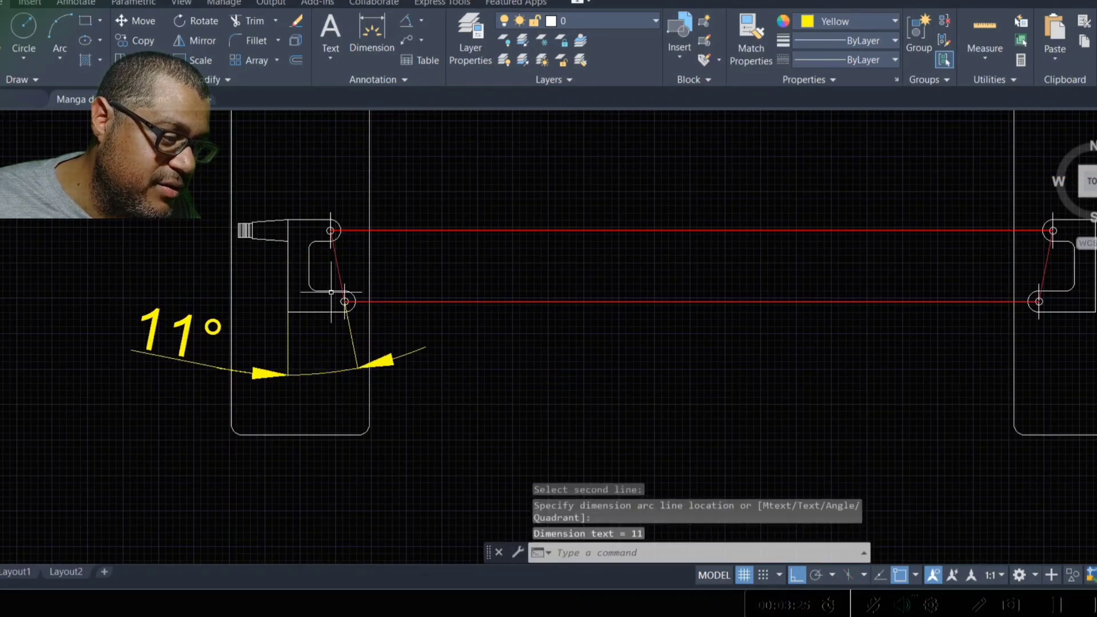
{"action": "scroll", "coordinate": [316, 284], "scroll_direction": "up", "scroll_amount": 3}
{"action": "scroll", "coordinate": [316, 284], "scroll_direction": "down", "scroll_amount": 2}
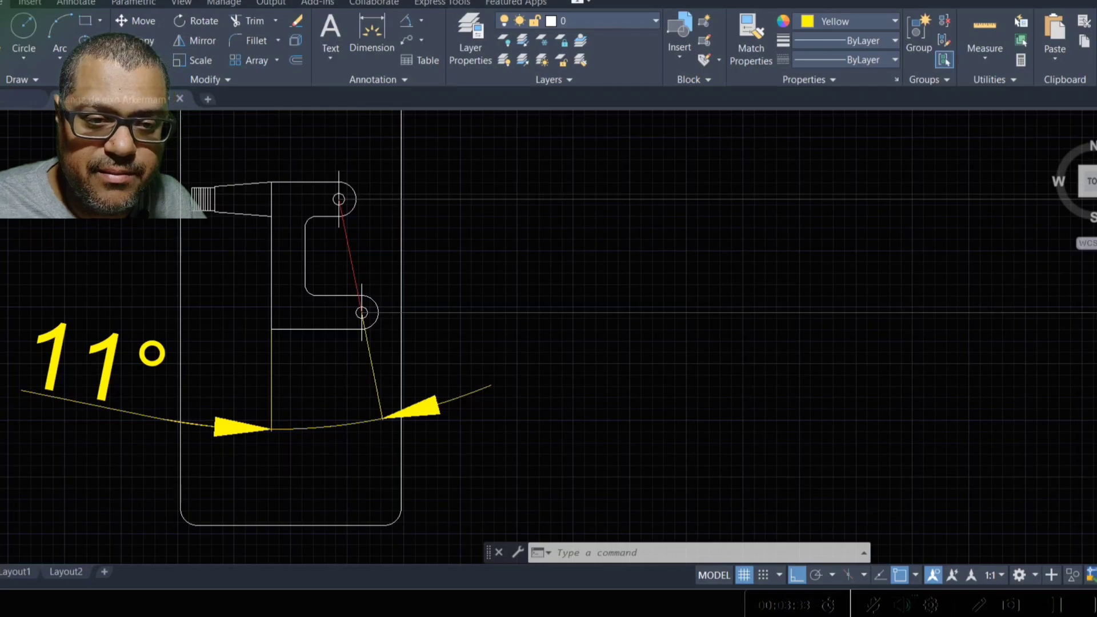
Step: Examine the full vehicle layout, including the rear axle, the wheelbase dimension and the front axle
{"action": "left_click", "coordinate": [1065, 343]}
{"action": "scroll", "coordinate": [649, 350], "scroll_direction": "down", "scroll_amount": 8}
{"action": "left_click_drag", "start_coordinate": [857, 355], "coordinate": [464, 332]}
{"action": "left_click_drag", "start_coordinate": [872, 320], "coordinate": [571, 325]}
{"action": "left_click_drag", "start_coordinate": [951, 304], "coordinate": [519, 293]}
{"action": "left_click_drag", "start_coordinate": [903, 269], "coordinate": [674, 137]}
{"action": "scroll", "coordinate": [539, 442], "scroll_direction": "up", "scroll_amount": 2}
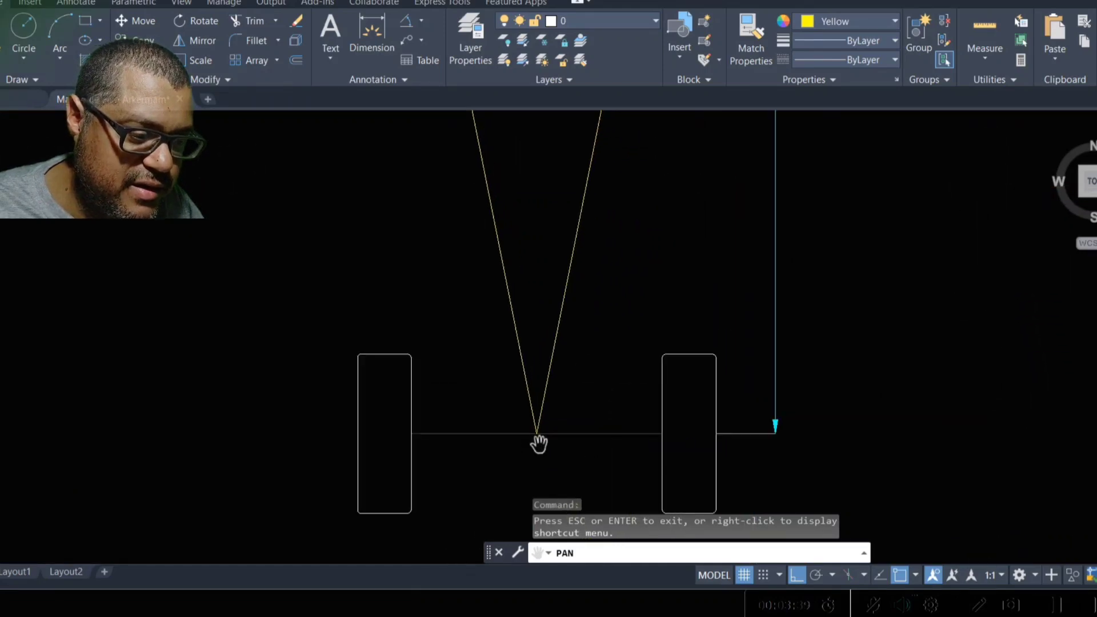
{"action": "scroll", "coordinate": [598, 257], "scroll_direction": "down", "scroll_amount": 3}
{"action": "scroll", "coordinate": [590, 316], "scroll_direction": "up", "scroll_amount": 3}
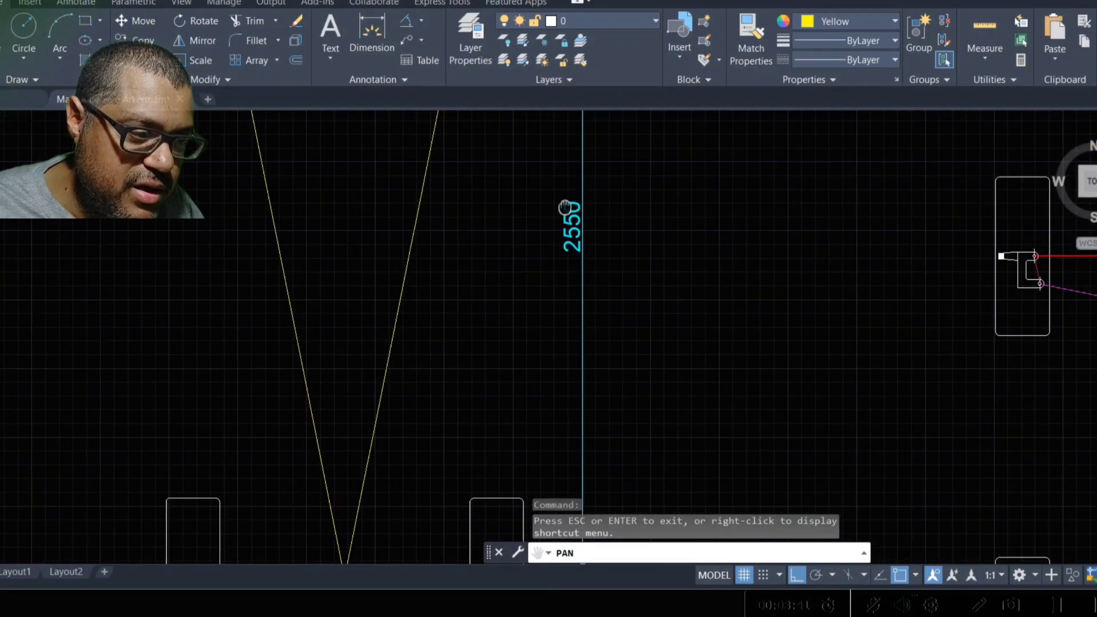
{"action": "left_click_drag", "start_coordinate": [564, 205], "coordinate": [557, 266]}
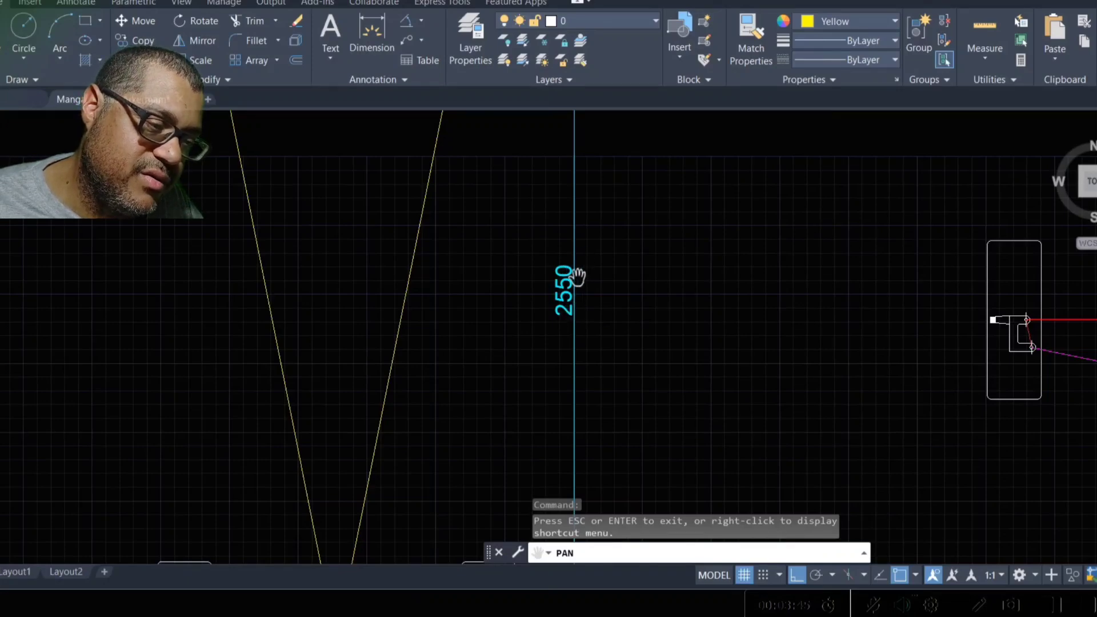
{"action": "scroll", "coordinate": [543, 274], "scroll_direction": "down", "scroll_amount": 2}
{"action": "left_click_drag", "start_coordinate": [472, 305], "coordinate": [490, 350]}
{"action": "mouse_move", "coordinate": [519, 216]}
{"action": "left_mouse_down"}
{"action": "mouse_move", "coordinate": [514, 238]}
{"action": "mouse_move", "coordinate": [460, 240]}
{"action": "left_mouse_up"}
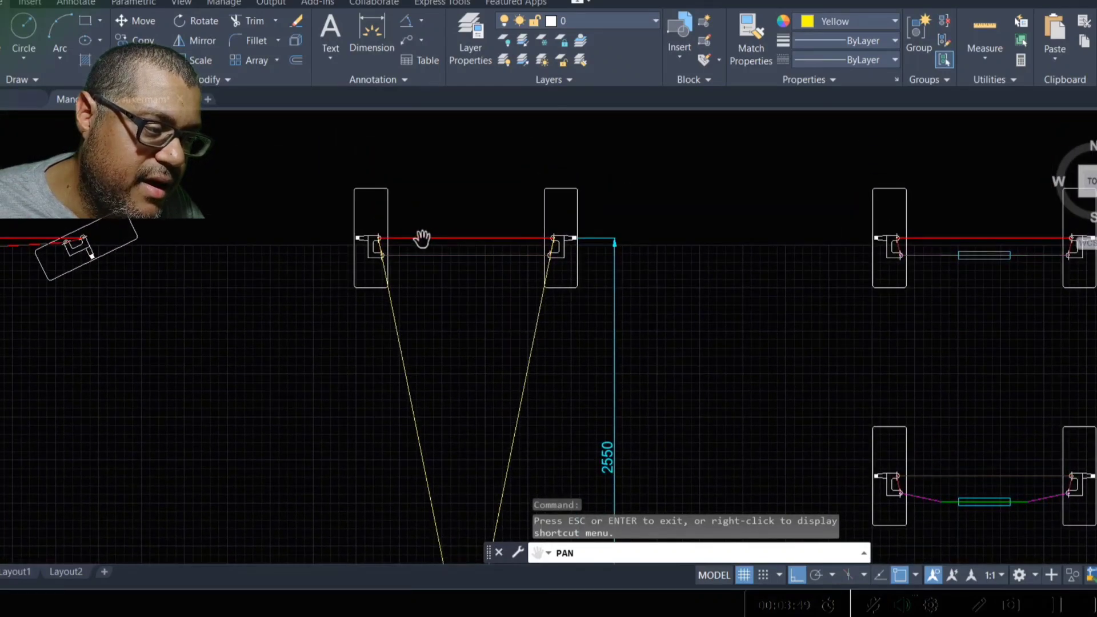
Step: Trace the yellow construction lines from the front knuckle pivots to the rear axle
{"action": "scroll", "coordinate": [423, 243], "scroll_direction": "up", "scroll_amount": 2}
{"action": "scroll", "coordinate": [610, 228], "scroll_direction": "up", "scroll_amount": 2}
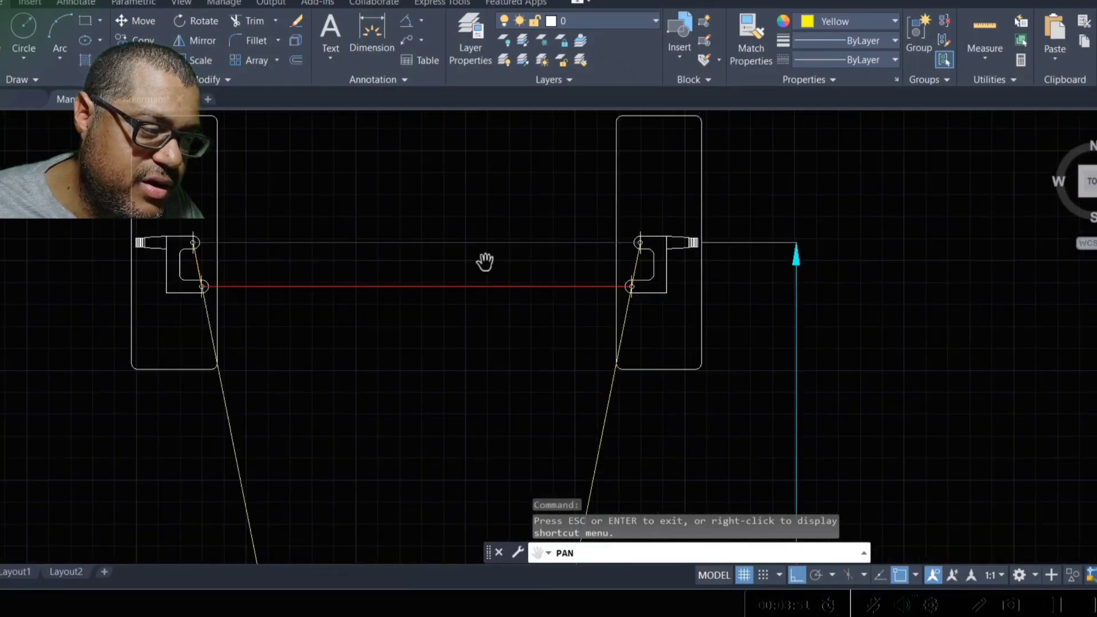
{"action": "scroll", "coordinate": [226, 243], "scroll_direction": "up", "scroll_amount": 2}
{"action": "scroll", "coordinate": [157, 260], "scroll_direction": "up", "scroll_amount": 4}
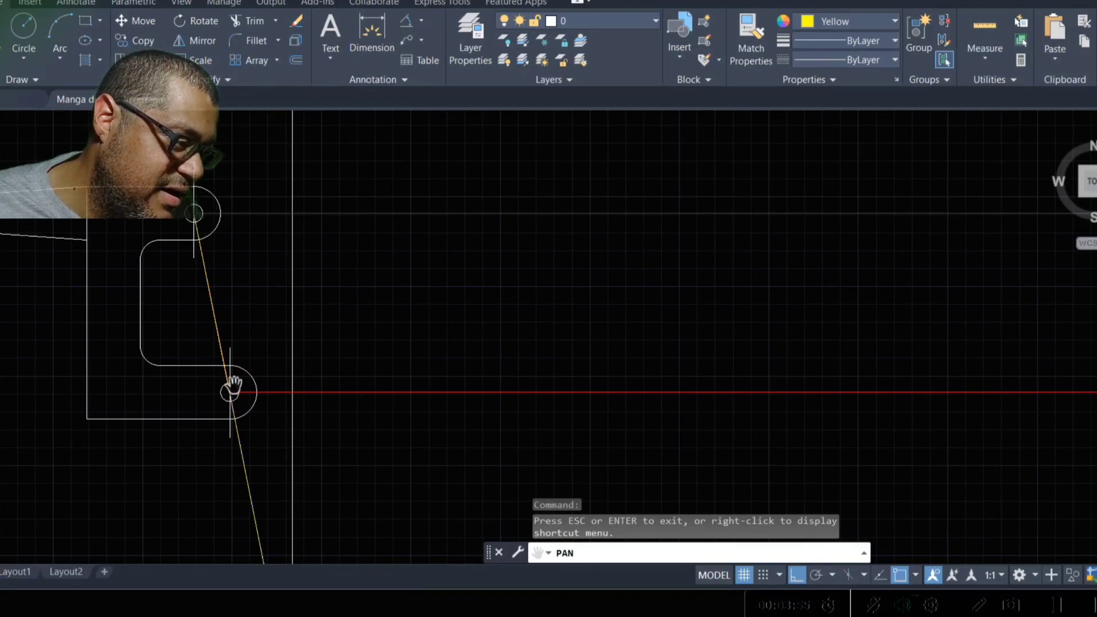
{"action": "scroll", "coordinate": [779, 307], "scroll_direction": "down", "scroll_amount": 8}
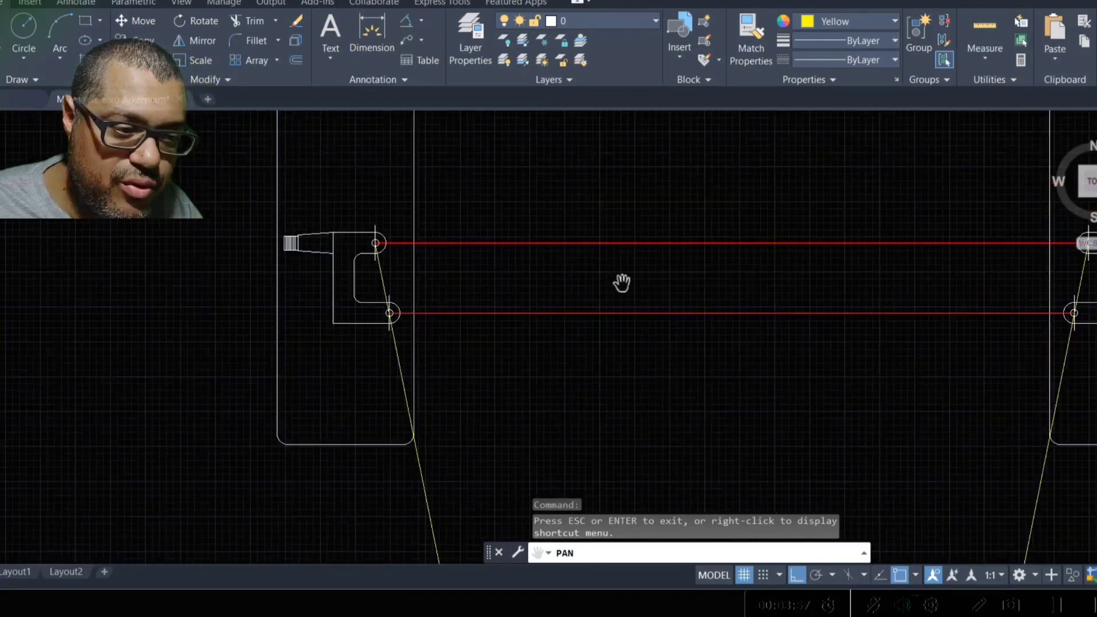
{"action": "left_click_drag", "start_coordinate": [660, 374], "coordinate": [596, 336]}
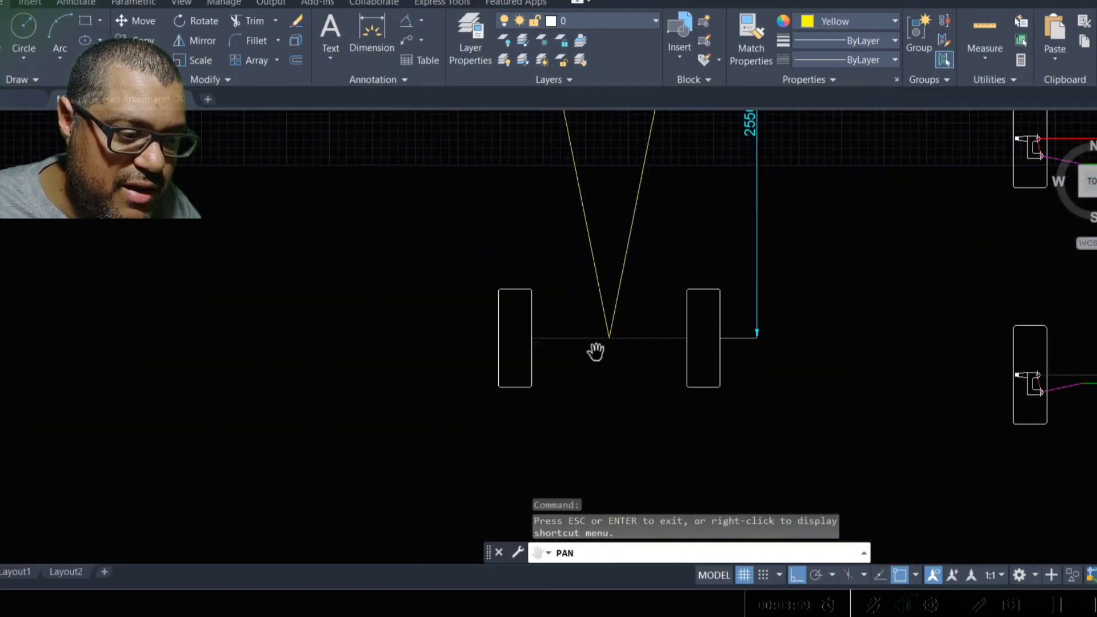
{"action": "scroll", "coordinate": [620, 321], "scroll_direction": "up", "scroll_amount": 6}
{"action": "scroll", "coordinate": [656, 274], "scroll_direction": "up", "scroll_amount": 4}
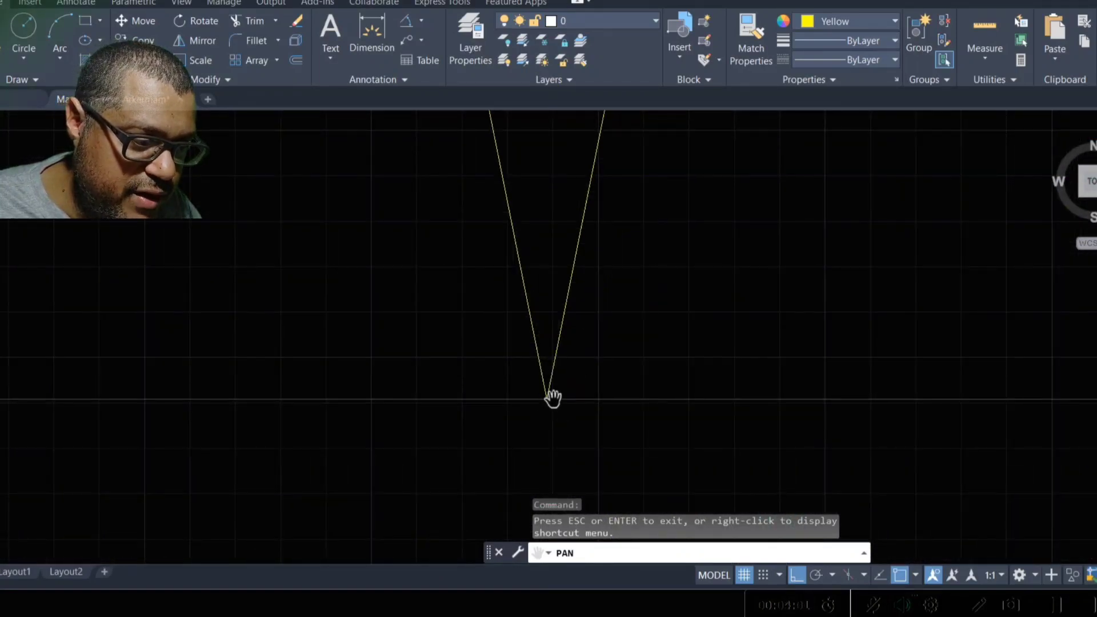
{"action": "left_click_drag", "start_coordinate": [544, 400], "coordinate": [537, 400]}
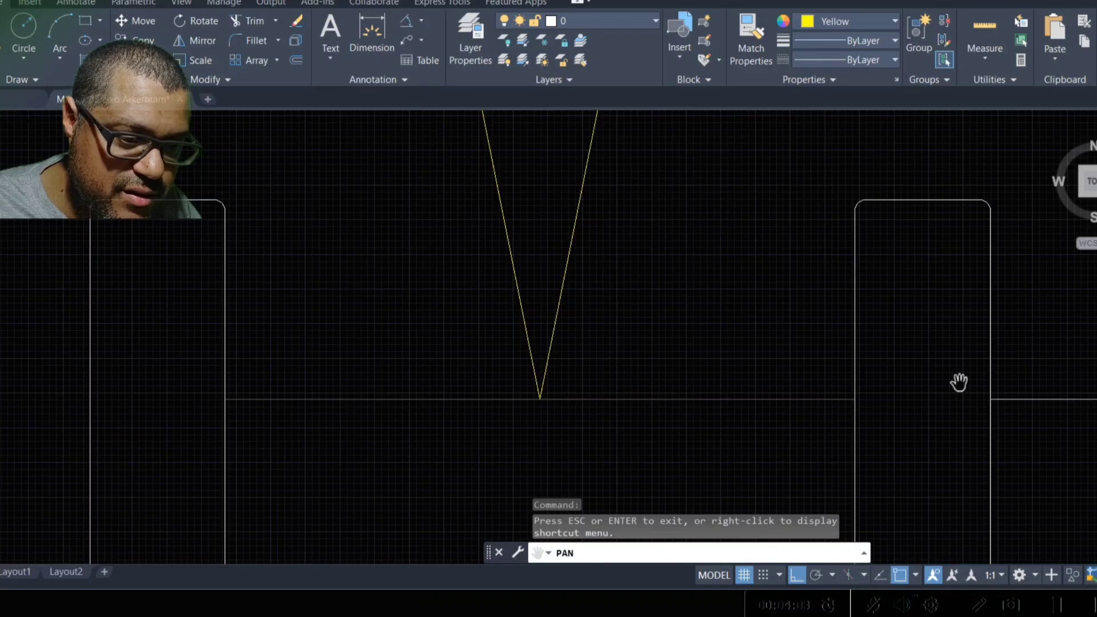
{"action": "scroll", "coordinate": [616, 337], "scroll_direction": "down", "scroll_amount": 5}
{"action": "left_click_drag", "start_coordinate": [595, 314], "coordinate": [673, 275]}
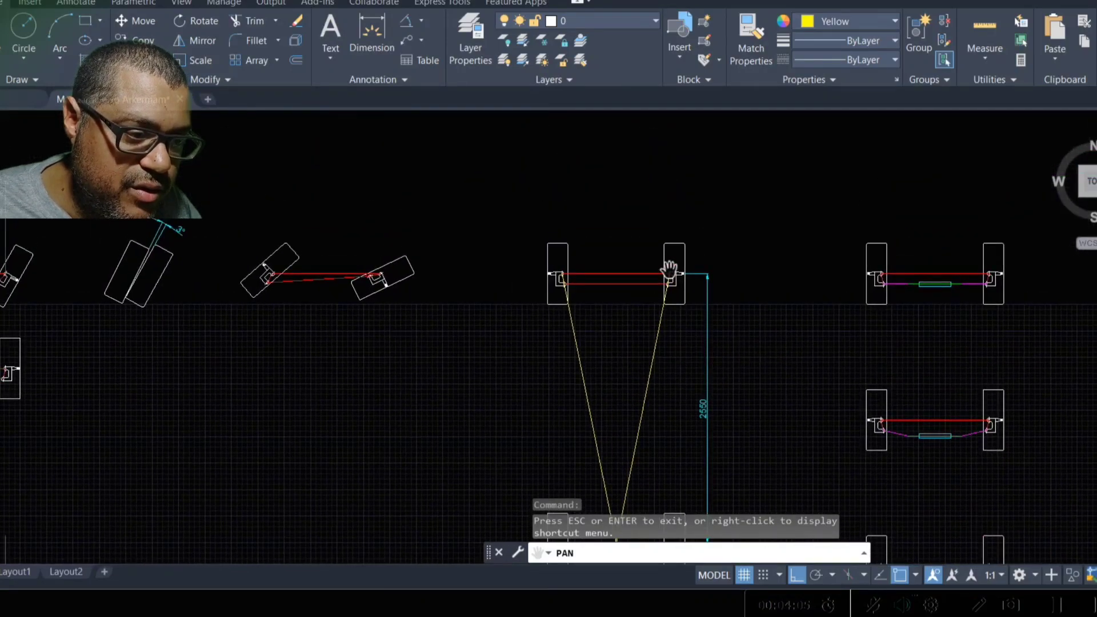
{"action": "scroll", "coordinate": [632, 293], "scroll_direction": "up", "scroll_amount": 2}
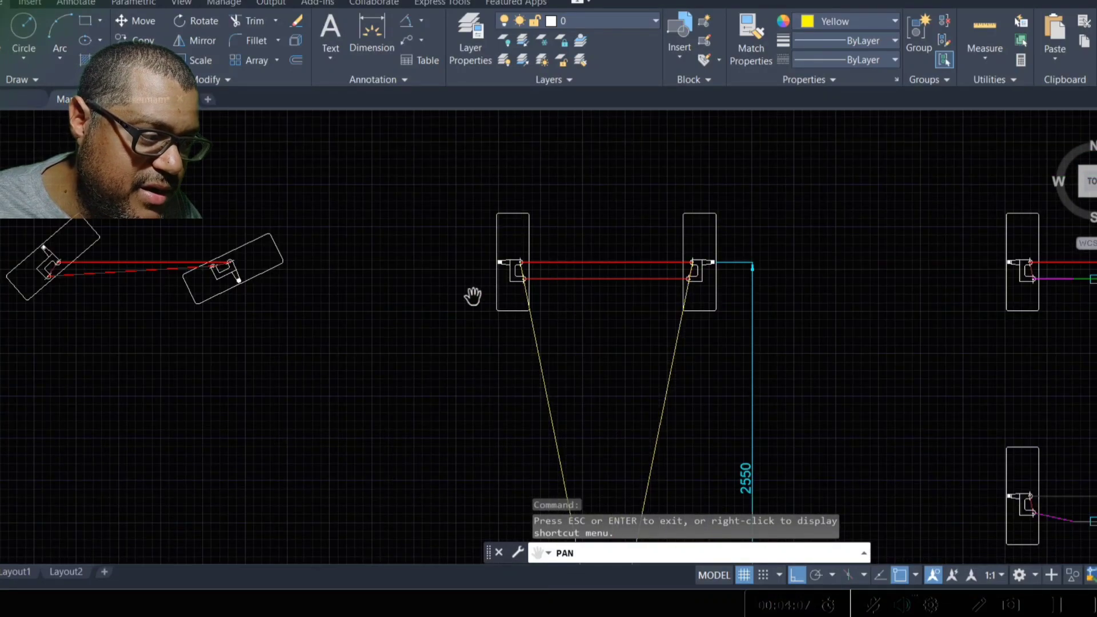
{"action": "left_click_drag", "start_coordinate": [630, 386], "coordinate": [566, 321]}
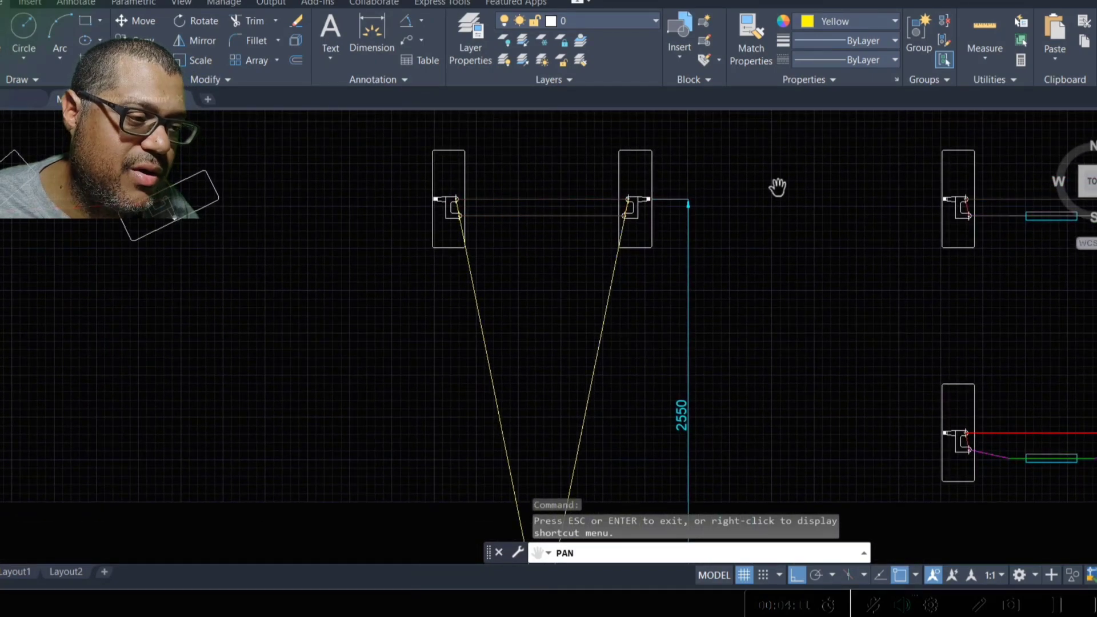
Step: Compare the dimensioned steering arm angle on the left knuckle with the construction lines of the full vehicle layout
{"action": "left_click_drag", "start_coordinate": [705, 426], "coordinate": [680, 295]}
{"action": "left_click_drag", "start_coordinate": [383, 344], "coordinate": [782, 314]}
{"action": "left_click_drag", "start_coordinate": [399, 311], "coordinate": [728, 363]}
{"action": "left_click_drag", "start_coordinate": [575, 314], "coordinate": [714, 331]}
{"action": "left_click_drag", "start_coordinate": [429, 343], "coordinate": [546, 345]}
{"action": "scroll", "coordinate": [366, 330], "scroll_direction": "up", "scroll_amount": 8}
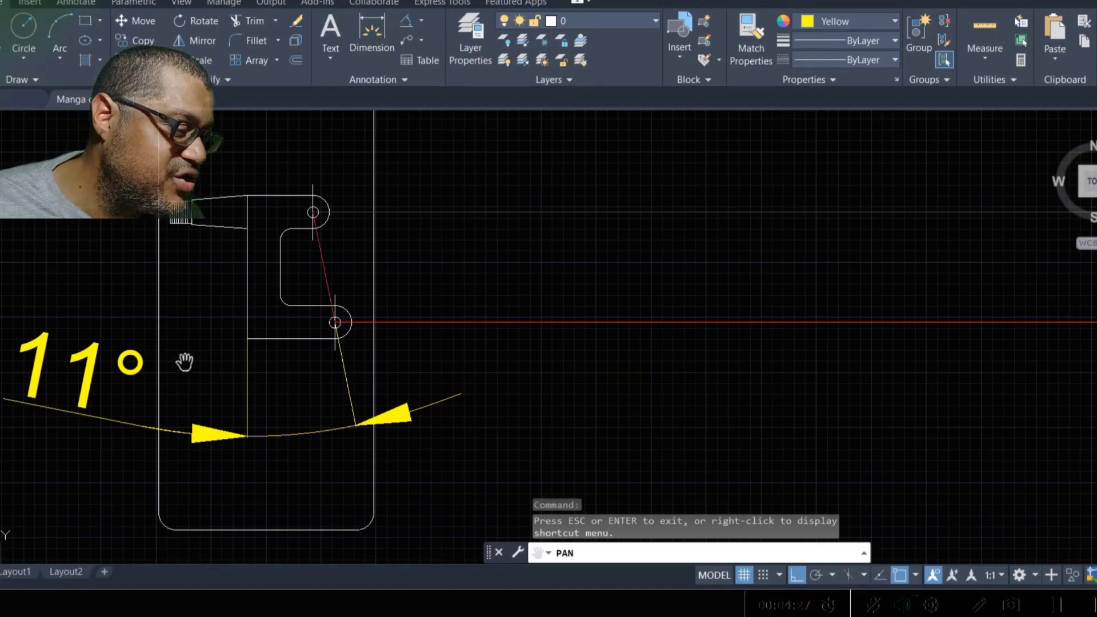
{"action": "scroll", "coordinate": [217, 375], "scroll_direction": "down", "scroll_amount": 2}
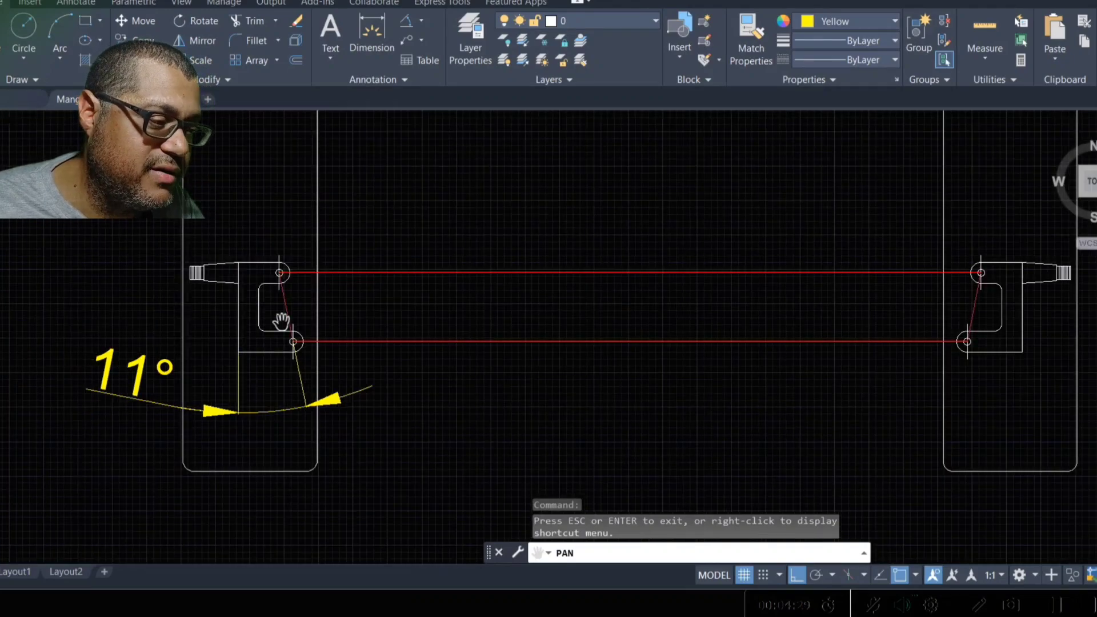
{"action": "left_click_drag", "start_coordinate": [841, 300], "coordinate": [572, 250]}
{"action": "scroll", "coordinate": [890, 236], "scroll_direction": "down", "scroll_amount": 2}
{"action": "scroll", "coordinate": [863, 235], "scroll_direction": "down", "scroll_amount": 1}
{"action": "mouse_move", "coordinate": [863, 236]}
{"action": "left_mouse_down"}
{"action": "mouse_move", "coordinate": [490, 276]}
{"action": "mouse_move", "coordinate": [374, 261]}
{"action": "left_mouse_up"}
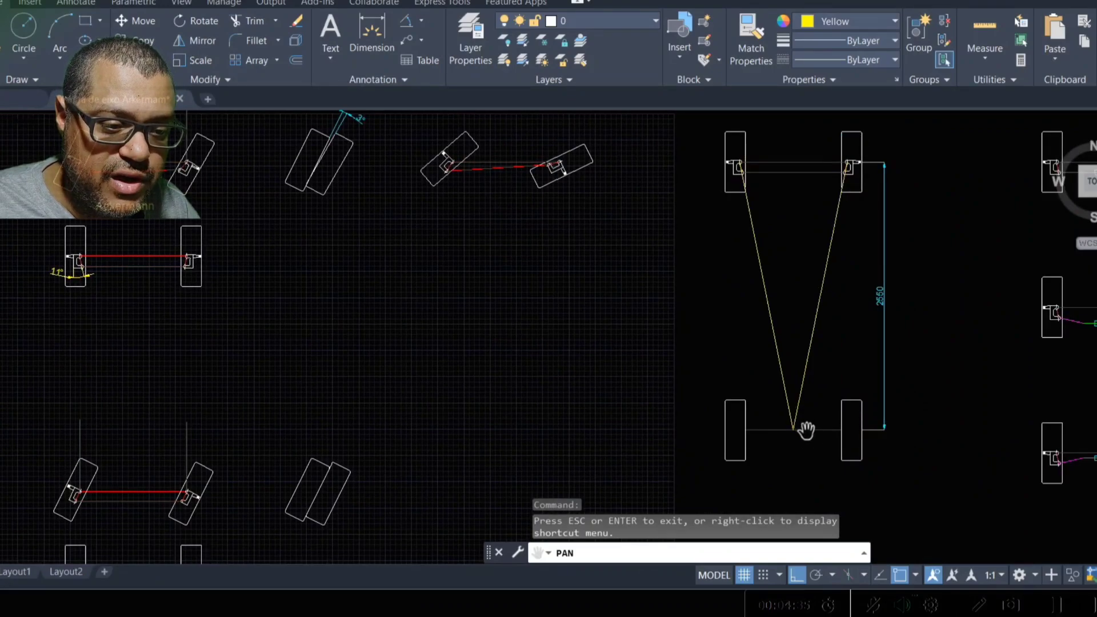
Step: Add an angular dimension between the turned left wheel's inner edge and its vertical reference line, placed above the wheel
{"action": "scroll", "coordinate": [869, 161], "scroll_direction": "up", "scroll_amount": 2}
{"action": "scroll", "coordinate": [828, 252], "scroll_direction": "up", "scroll_amount": 2}
{"action": "scroll", "coordinate": [769, 264], "scroll_direction": "up", "scroll_amount": 2}
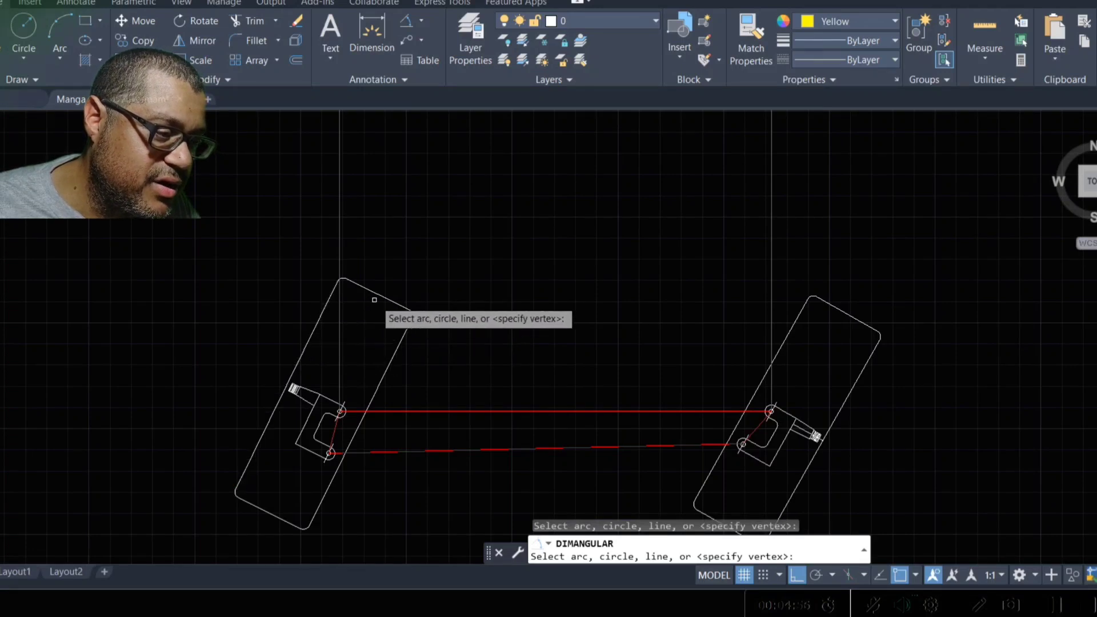
{"action": "left_click", "coordinate": [399, 347]}
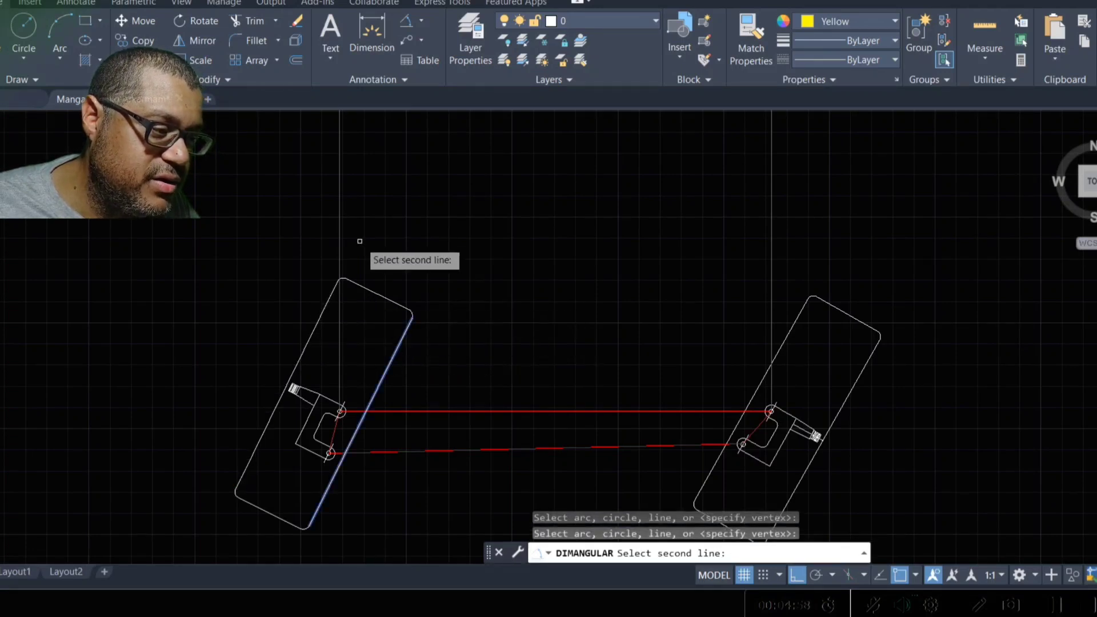
{"action": "left_click", "coordinate": [341, 222]}
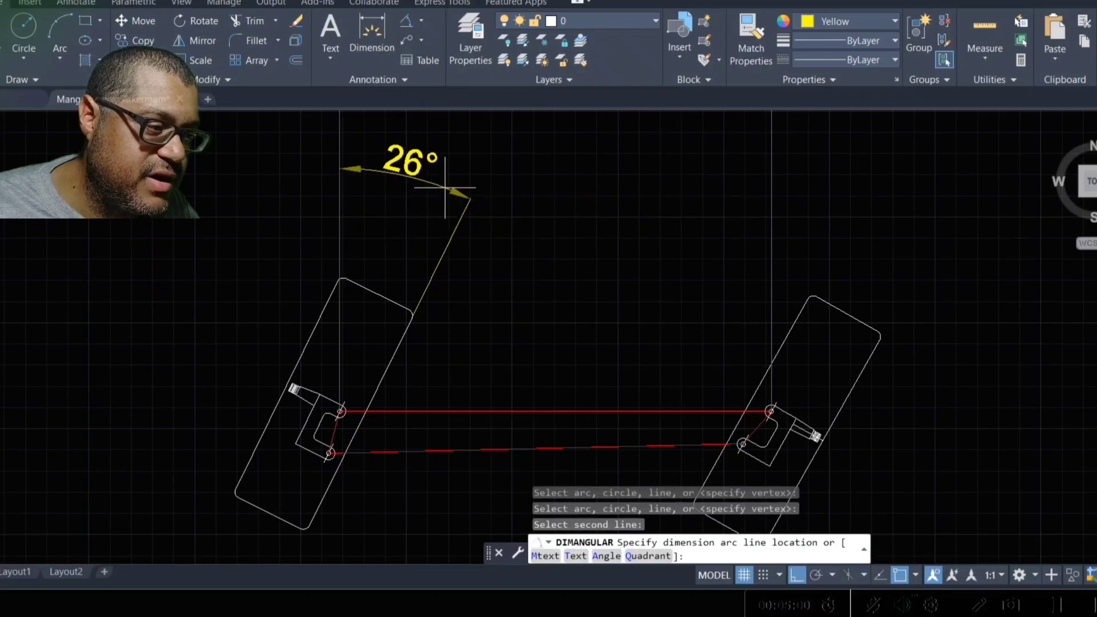
{"action": "left_click", "coordinate": [443, 184]}
{"action": "scroll", "coordinate": [420, 289], "scroll_direction": "down", "scroll_amount": 4}
{"action": "scroll", "coordinate": [366, 311], "scroll_direction": "up", "scroll_amount": 3}
{"action": "scroll", "coordinate": [354, 331], "scroll_direction": "down", "scroll_amount": 2}
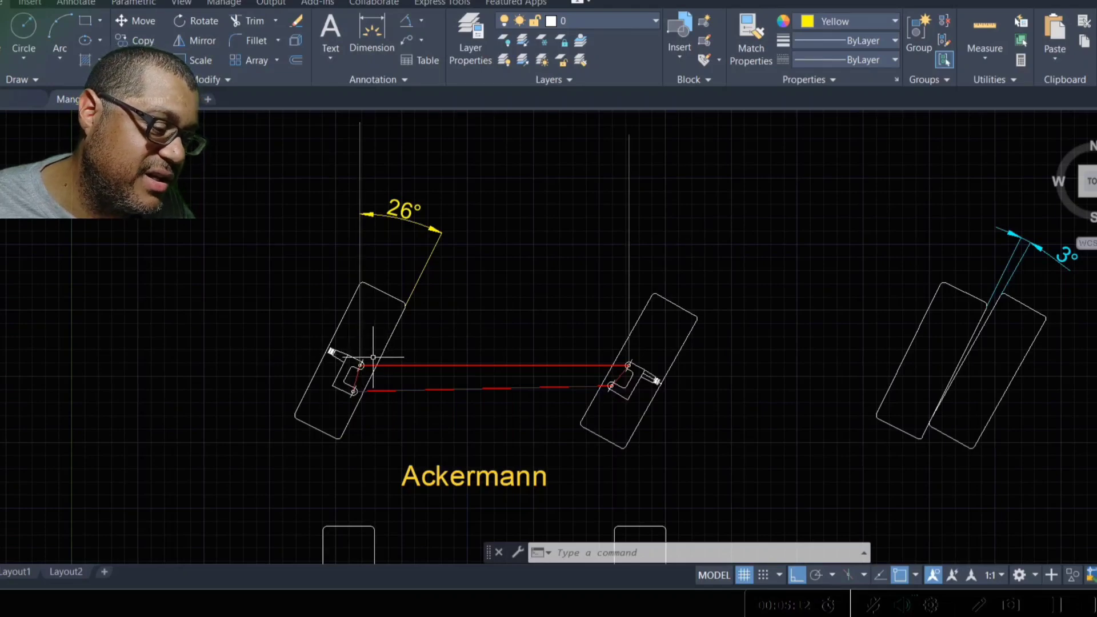
Step: Add an angular dimension between the turned right wheel's inner edge and its vertical reference line, placed above the wheel
{"action": "scroll", "coordinate": [366, 345], "scroll_direction": "down", "scroll_amount": 3}
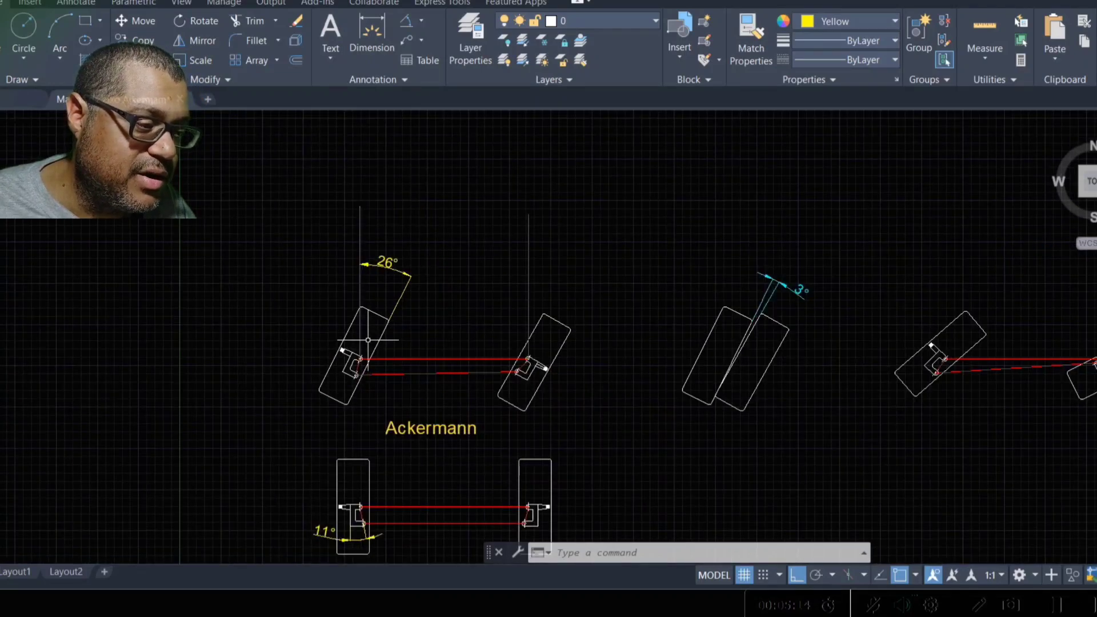
{"action": "scroll", "coordinate": [366, 341], "scroll_direction": "up", "scroll_amount": 3}
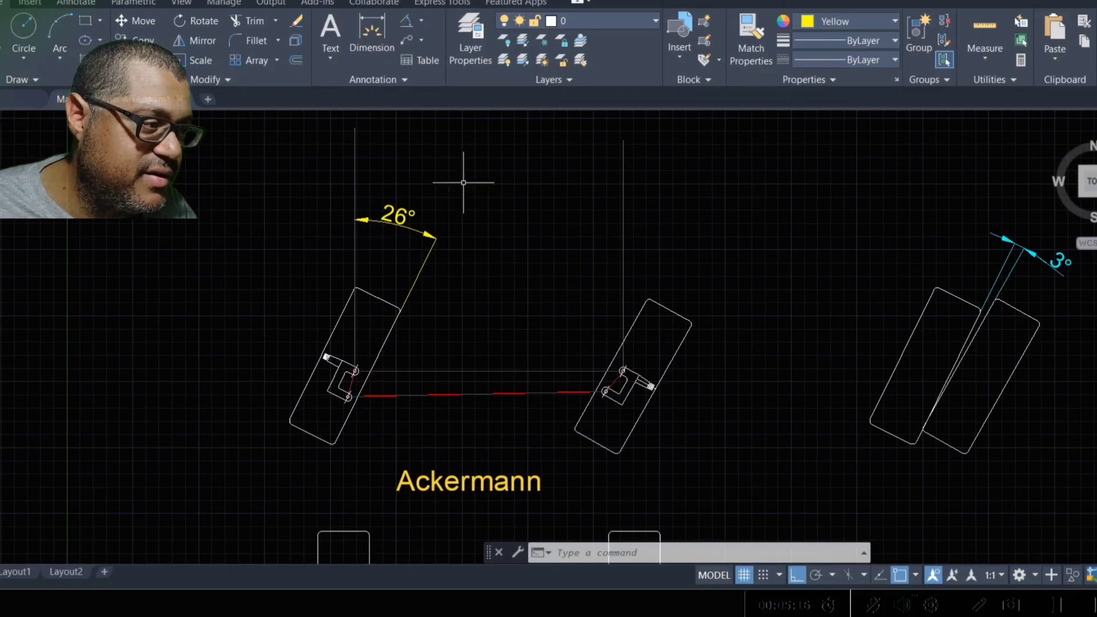
{"action": "left_click", "coordinate": [406, 22]}
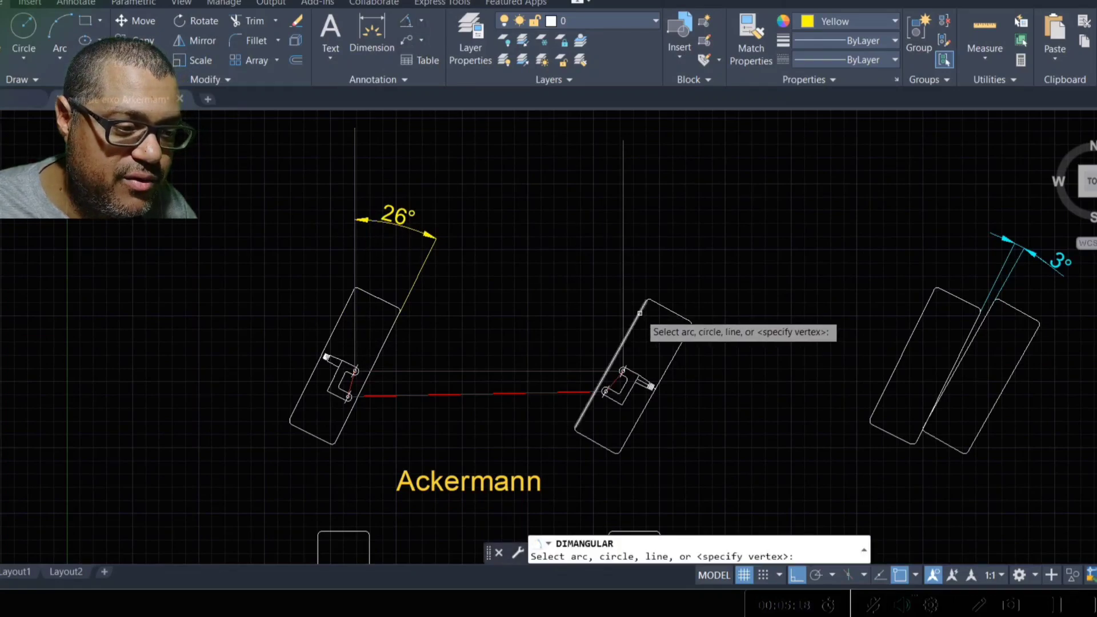
{"action": "left_click", "coordinate": [639, 317]}
{"action": "left_click", "coordinate": [627, 286]}
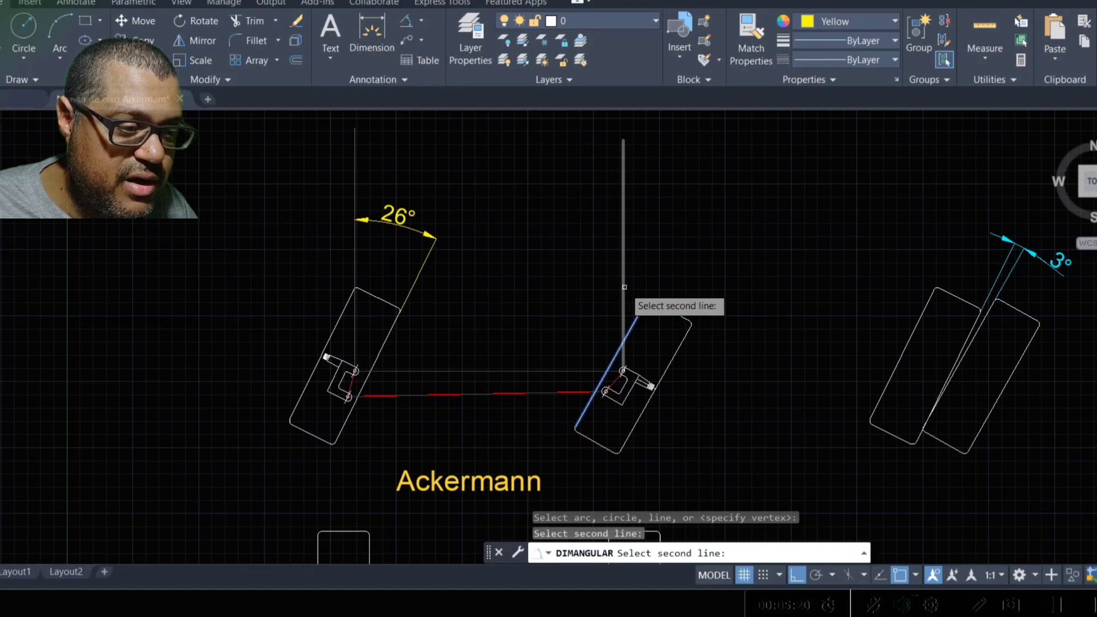
{"action": "left_click", "coordinate": [624, 285]}
{"action": "left_click", "coordinate": [675, 176]}
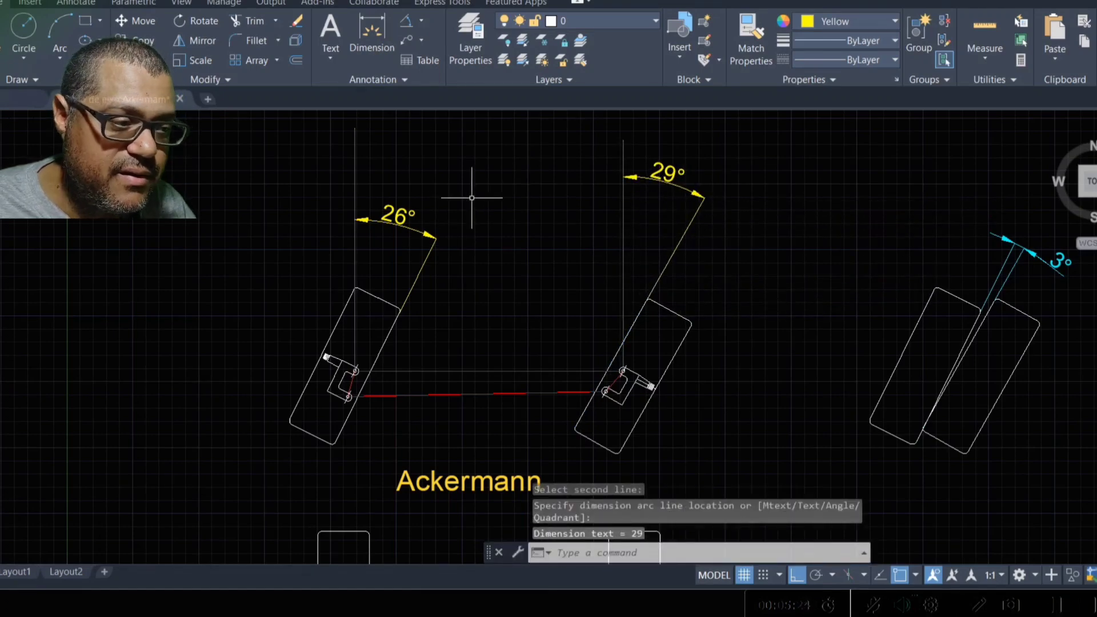
Step: Compare the dimensioned angles of the two turned Ackermann wheels with the overlaid wheel outlines and their angular difference
{"action": "scroll", "coordinate": [510, 215], "scroll_direction": "up", "scroll_amount": 2}
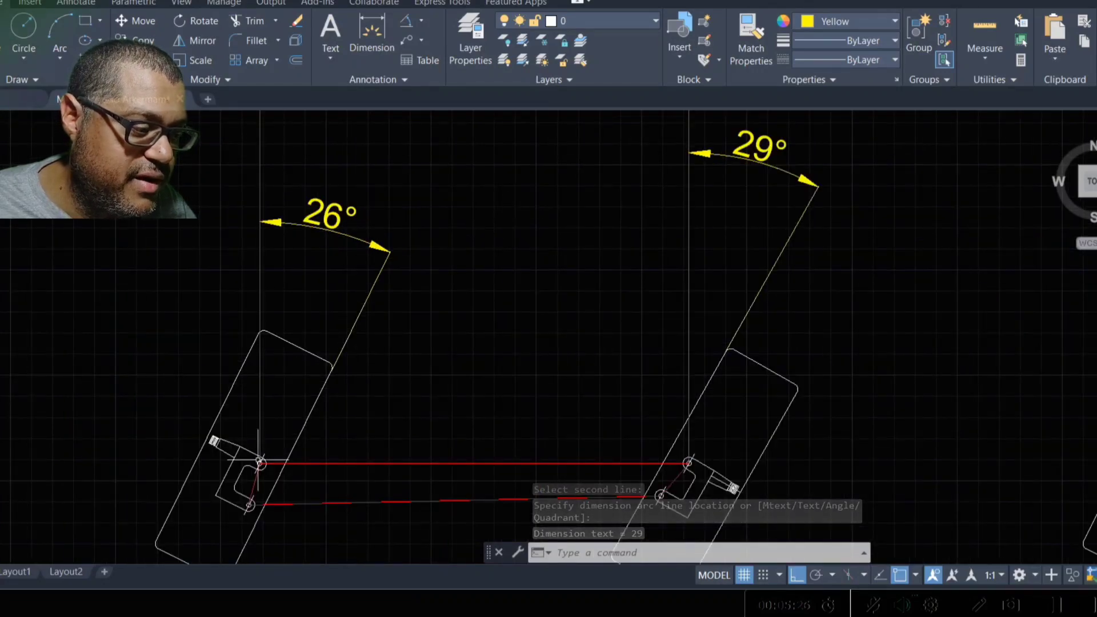
{"action": "scroll", "coordinate": [689, 238], "scroll_direction": "down", "scroll_amount": 2}
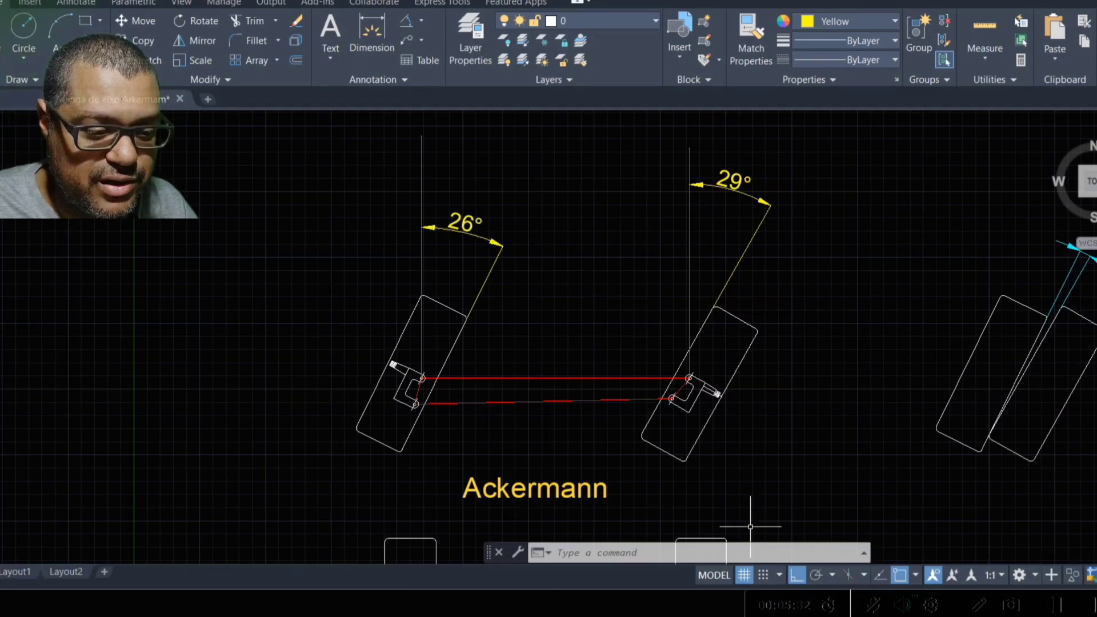
{"action": "left_click", "coordinate": [1088, 341]}
{"action": "left_click_drag", "start_coordinate": [980, 350], "coordinate": [601, 374]}
{"action": "scroll", "coordinate": [622, 386], "scroll_direction": "up", "scroll_amount": 2}
{"action": "mouse_move", "coordinate": [706, 297]}
{"action": "left_mouse_down"}
{"action": "mouse_move", "coordinate": [666, 311]}
{"action": "mouse_move", "coordinate": [675, 261]}
{"action": "left_mouse_up"}
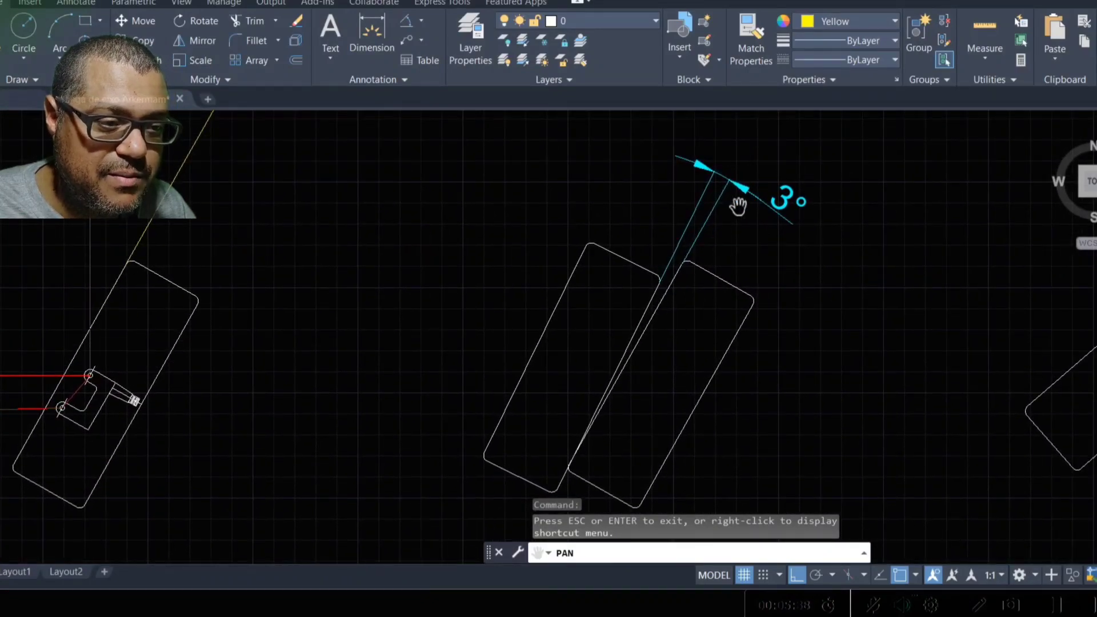
{"action": "left_click_drag", "start_coordinate": [426, 315], "coordinate": [730, 323]}
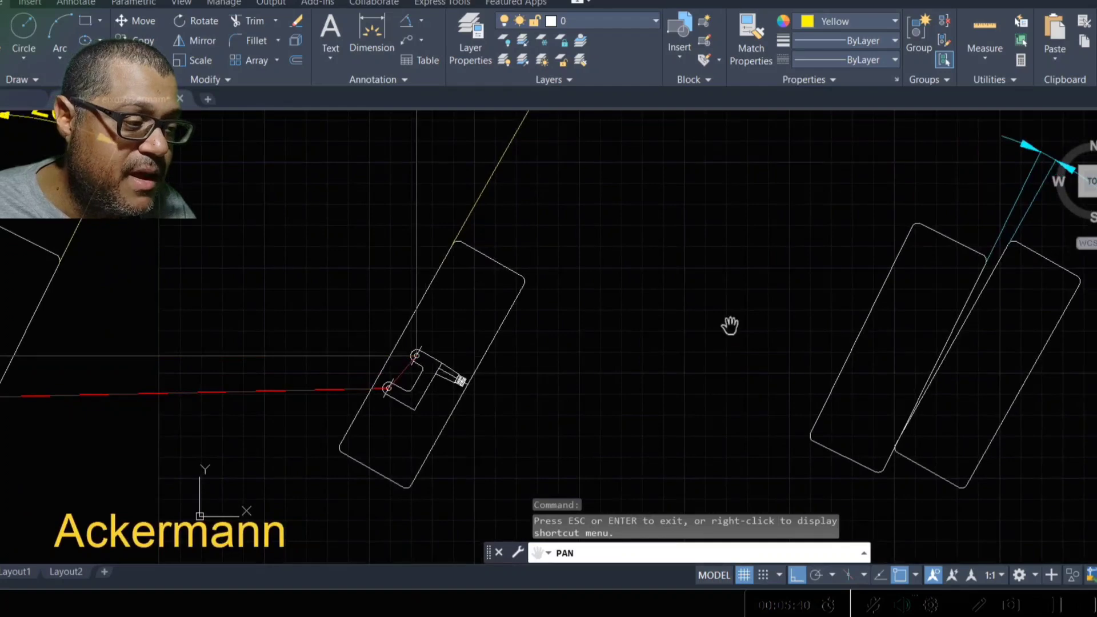
{"action": "left_click_drag", "start_coordinate": [474, 400], "coordinate": [750, 392]}
{"action": "left_click_drag", "start_coordinate": [414, 273], "coordinate": [411, 347]}
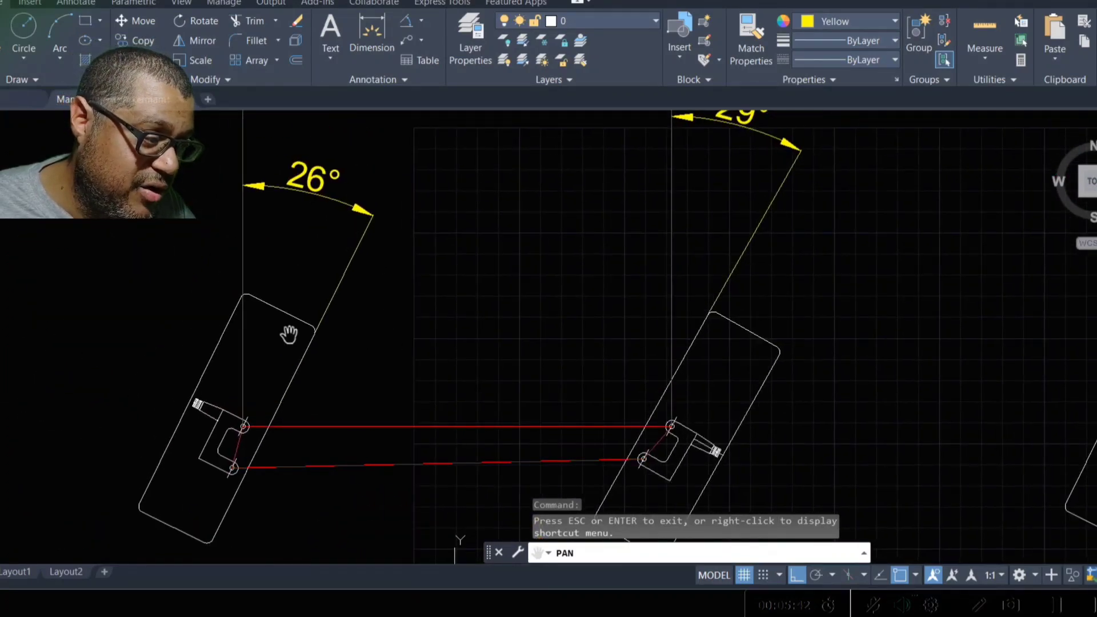
{"action": "scroll", "coordinate": [410, 257], "scroll_direction": "down", "scroll_amount": 2}
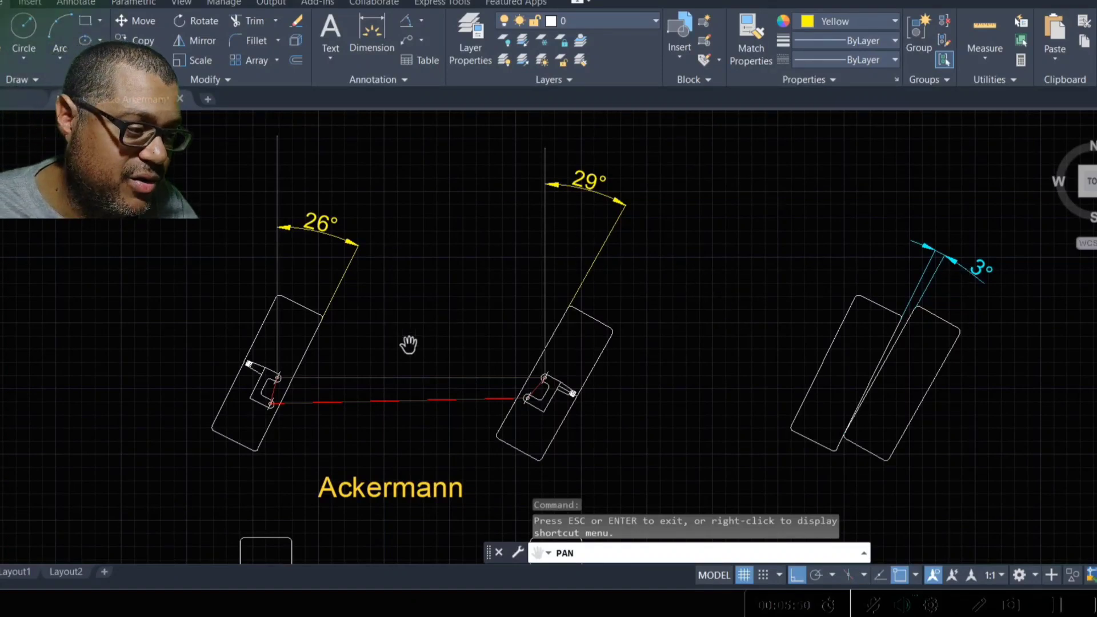
{"action": "scroll", "coordinate": [389, 408], "scroll_direction": "up", "scroll_amount": 3}
{"action": "scroll", "coordinate": [391, 471], "scroll_direction": "down", "scroll_amount": 7}
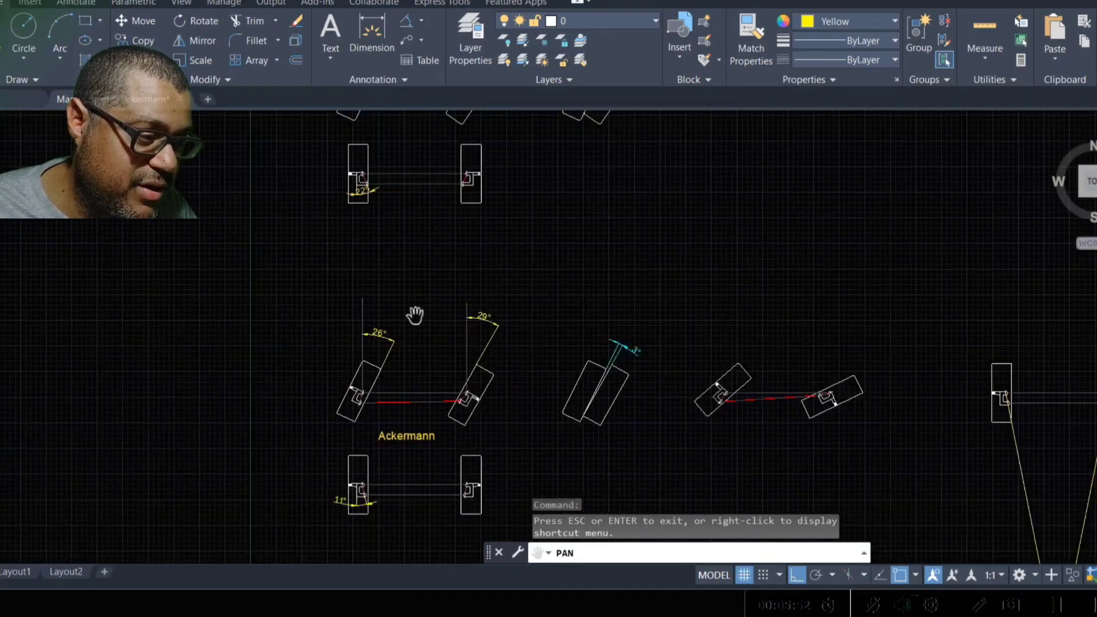
Step: Erase the steering arm's angular dimension at the left knuckle of the straight wheel pair in the drawing above the Ackermann one
{"action": "left_click_drag", "start_coordinate": [406, 269], "coordinate": [373, 402]}
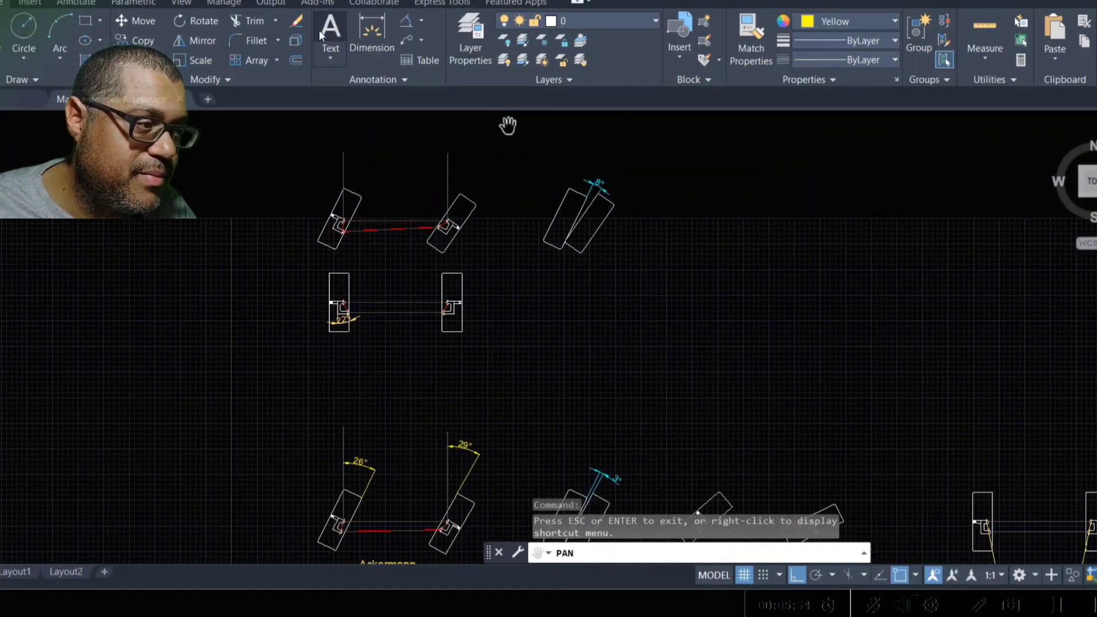
{"action": "left_click", "coordinate": [298, 21]}
{"action": "left_click", "coordinate": [343, 319]}
{"action": "key", "text": "Return"}
Step: Try to add an angular dimension between the left knuckle's red pivot line and its vertical outer edge in the parallel-arm drawing
{"action": "scroll", "coordinate": [354, 320], "scroll_direction": "up", "scroll_amount": 6}
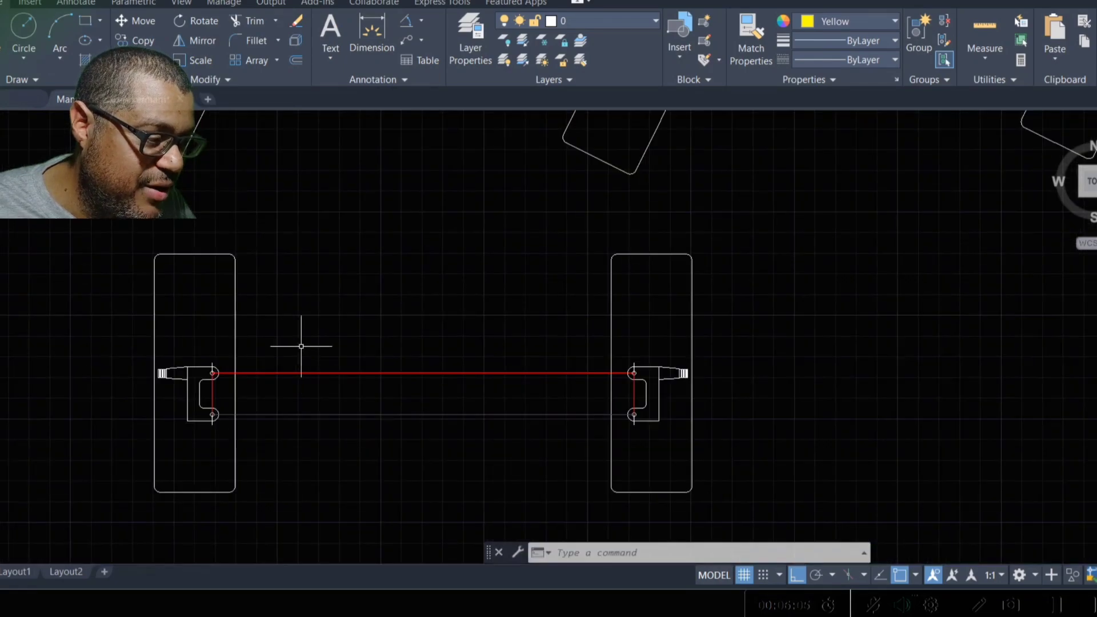
{"action": "scroll", "coordinate": [303, 348], "scroll_direction": "up", "scroll_amount": 2}
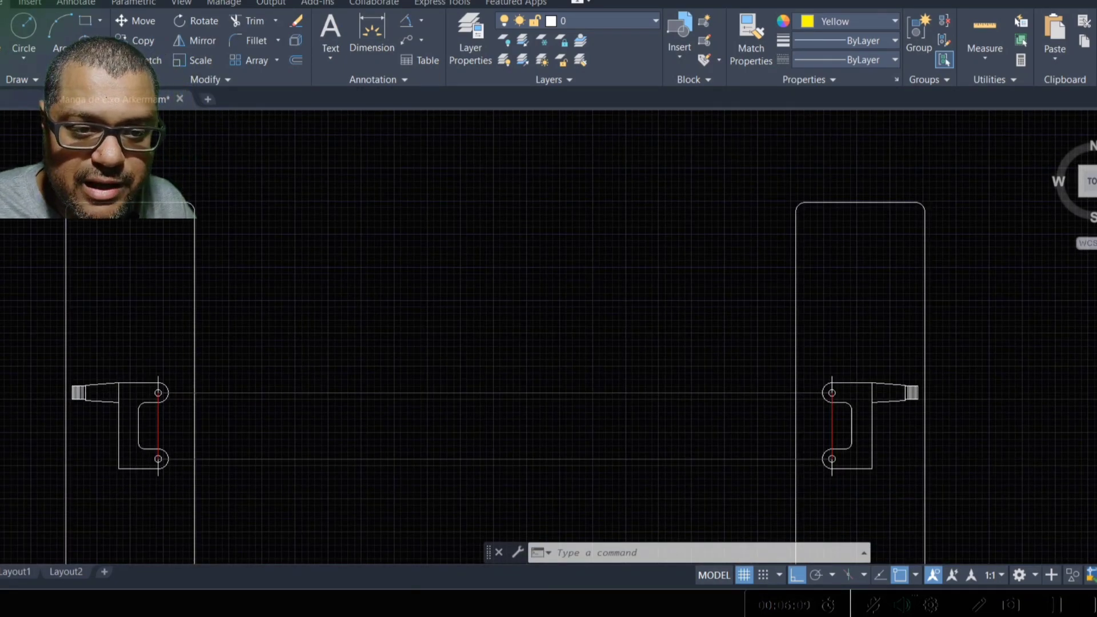
{"action": "type", "text": "p"}
{"action": "key", "text": "Return"}
{"action": "left_click_drag", "start_coordinate": [313, 499], "coordinate": [453, 392]}
{"action": "scroll", "coordinate": [404, 337], "scroll_direction": "up", "scroll_amount": 4}
{"action": "mouse_move", "coordinate": [404, 338]}
{"action": "left_mouse_down"}
{"action": "mouse_move", "coordinate": [599, 278]}
{"action": "mouse_move", "coordinate": [661, 317]}
{"action": "left_mouse_up"}
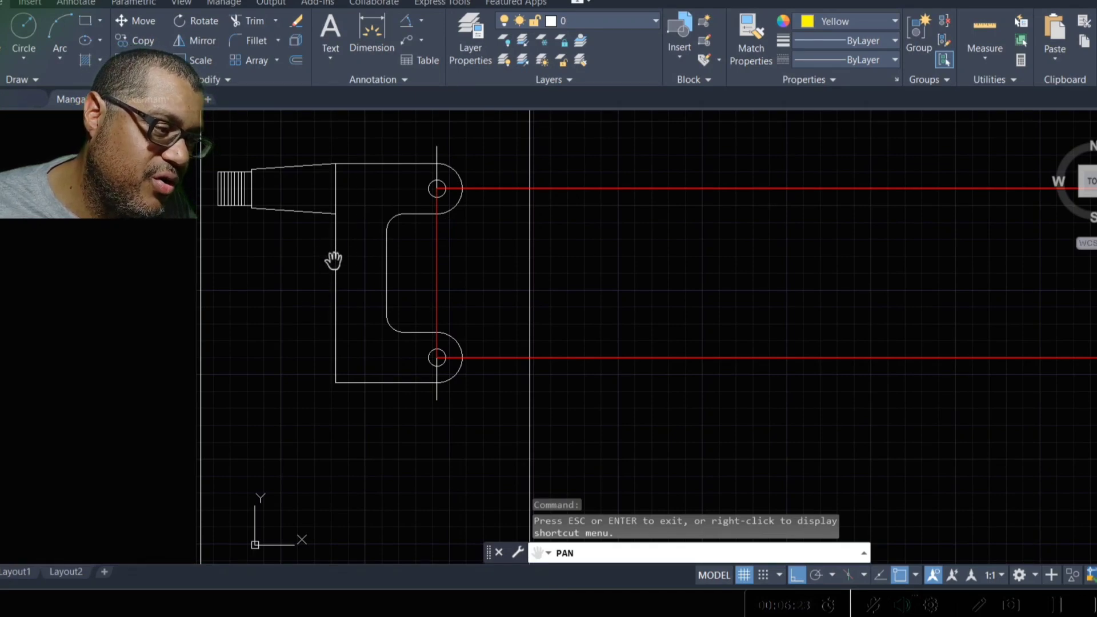
{"action": "left_click", "coordinate": [413, 19]}
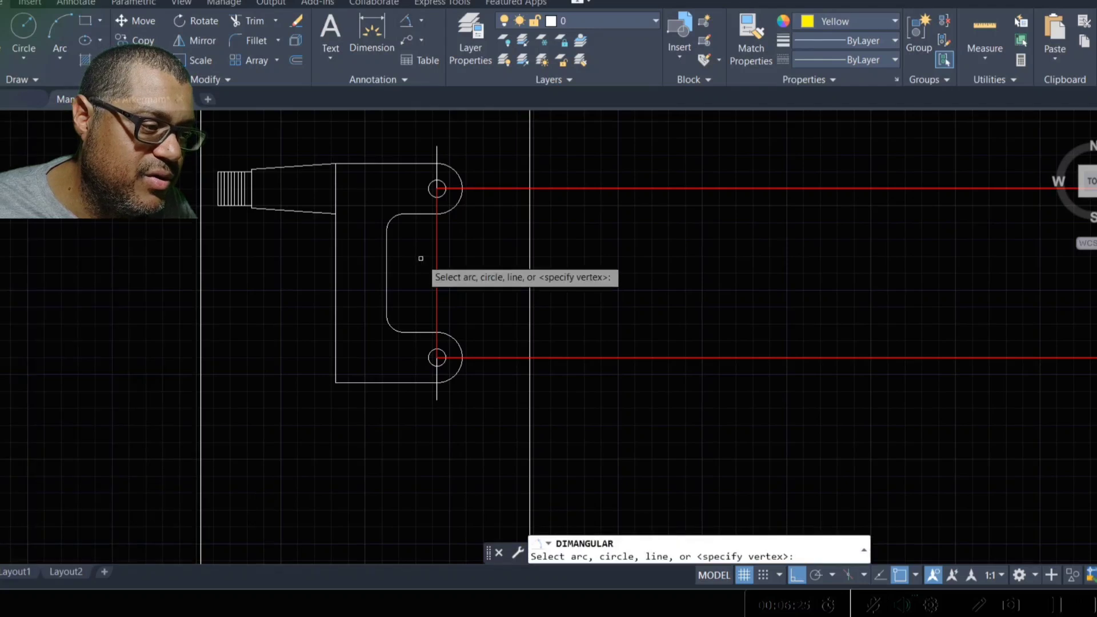
{"action": "left_click", "coordinate": [437, 278]}
{"action": "left_click", "coordinate": [338, 276]}
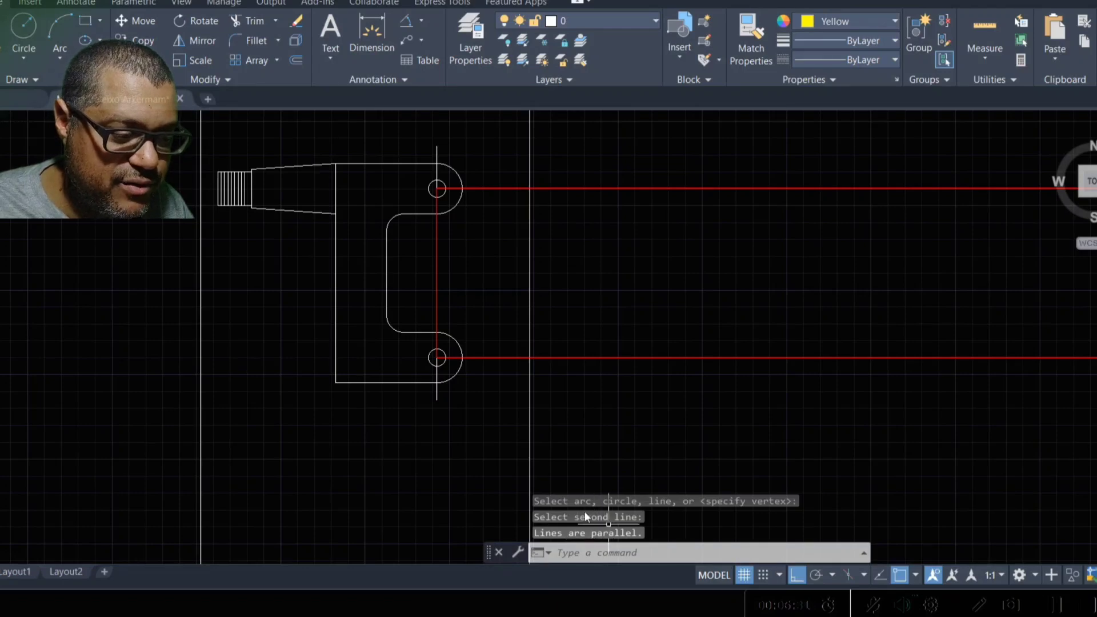
Step: Add an angular dimension between the turned right wheel's inner edge and its vertical line in the parallel-arm drawing
{"action": "scroll", "coordinate": [400, 258], "scroll_direction": "down", "scroll_amount": 6}
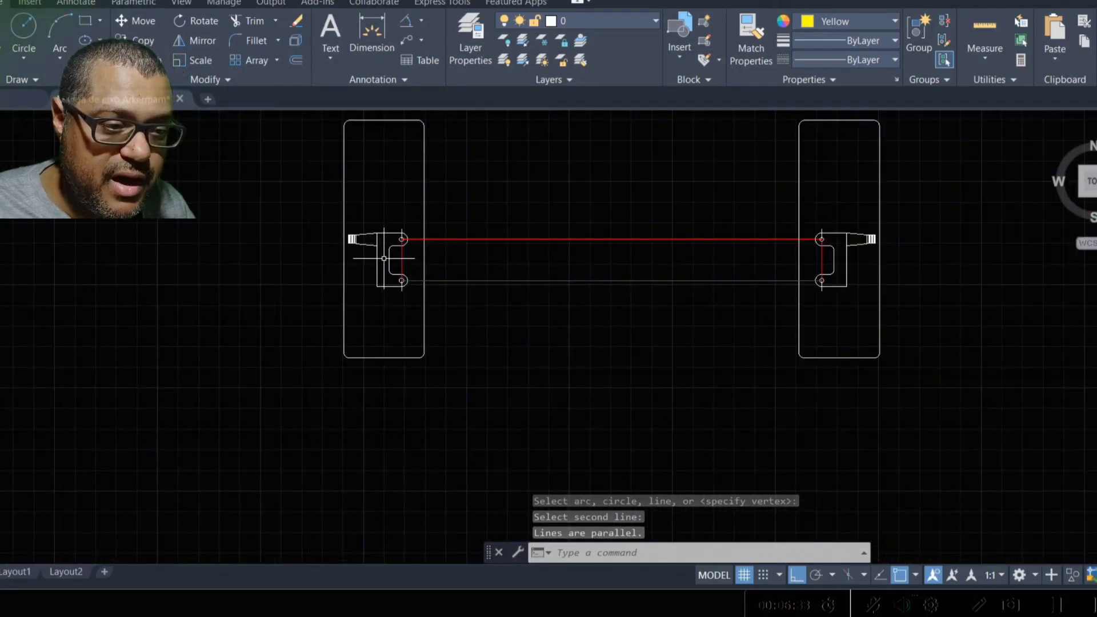
{"action": "left_click_drag", "start_coordinate": [914, 309], "coordinate": [908, 361]}
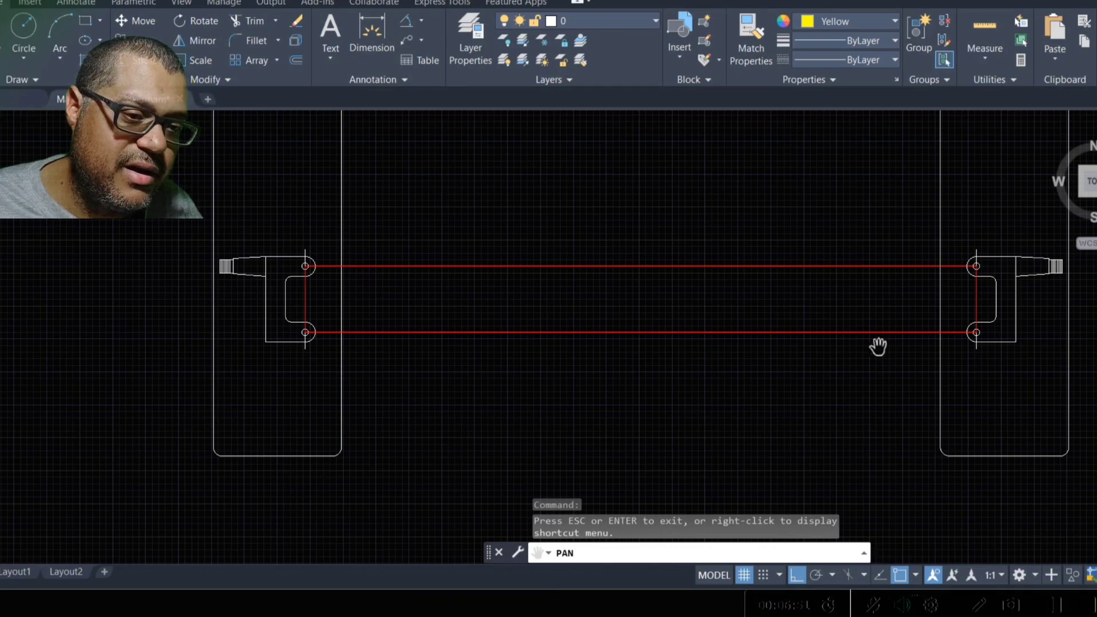
{"action": "scroll", "coordinate": [571, 250], "scroll_direction": "down", "scroll_amount": 3}
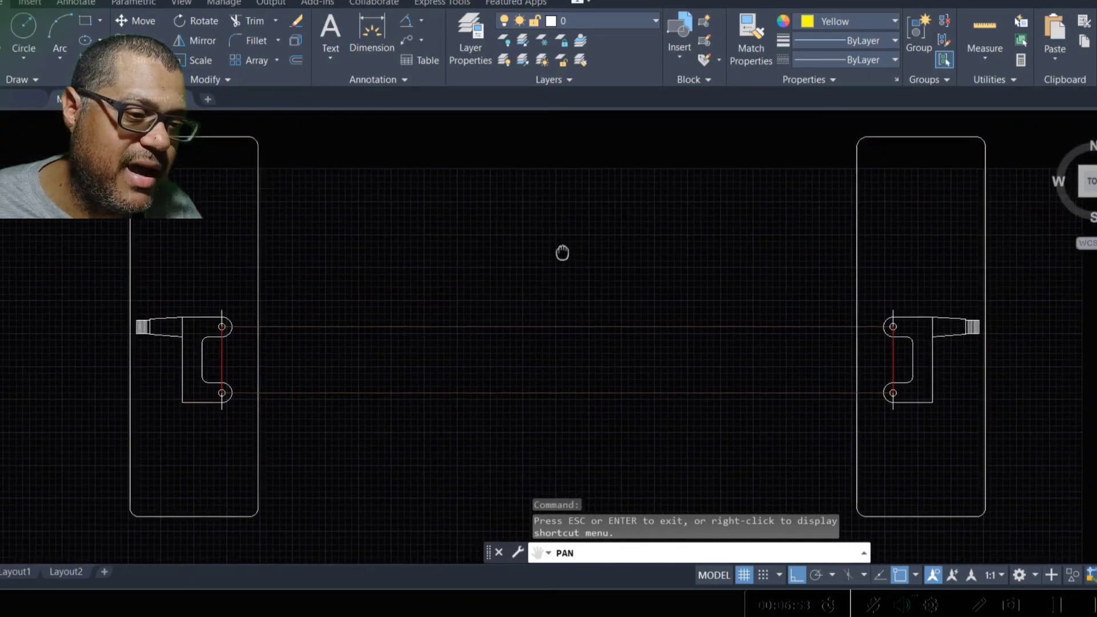
{"action": "left_click_drag", "start_coordinate": [554, 218], "coordinate": [482, 419]}
{"action": "left_click_drag", "start_coordinate": [532, 268], "coordinate": [543, 423]}
{"action": "left_click_drag", "start_coordinate": [587, 283], "coordinate": [603, 303]}
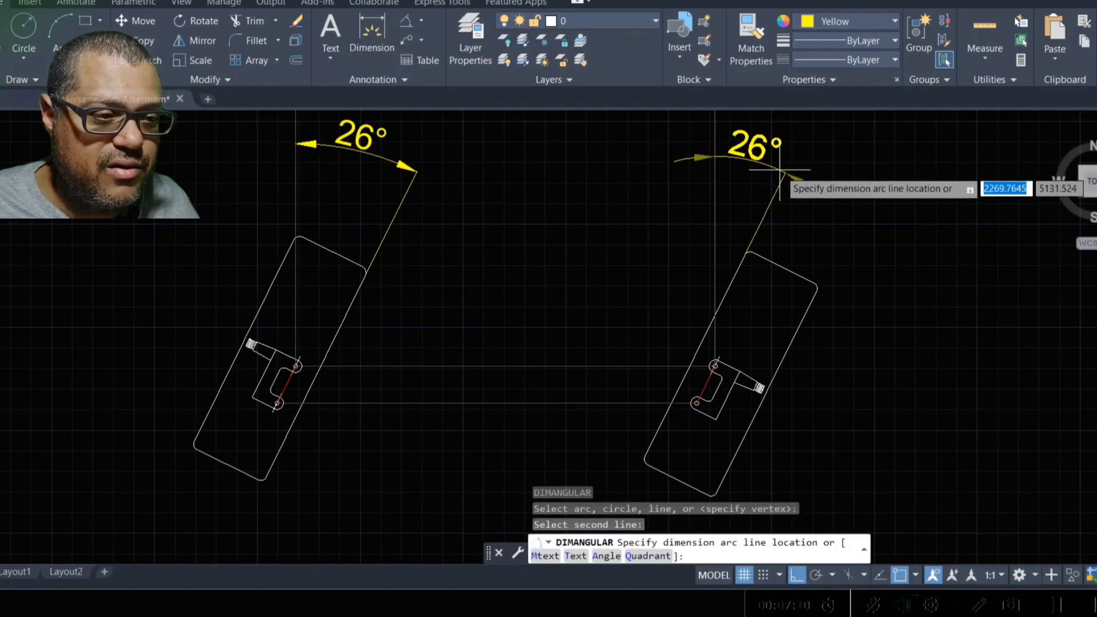
{"action": "left_click", "coordinate": [778, 164]}
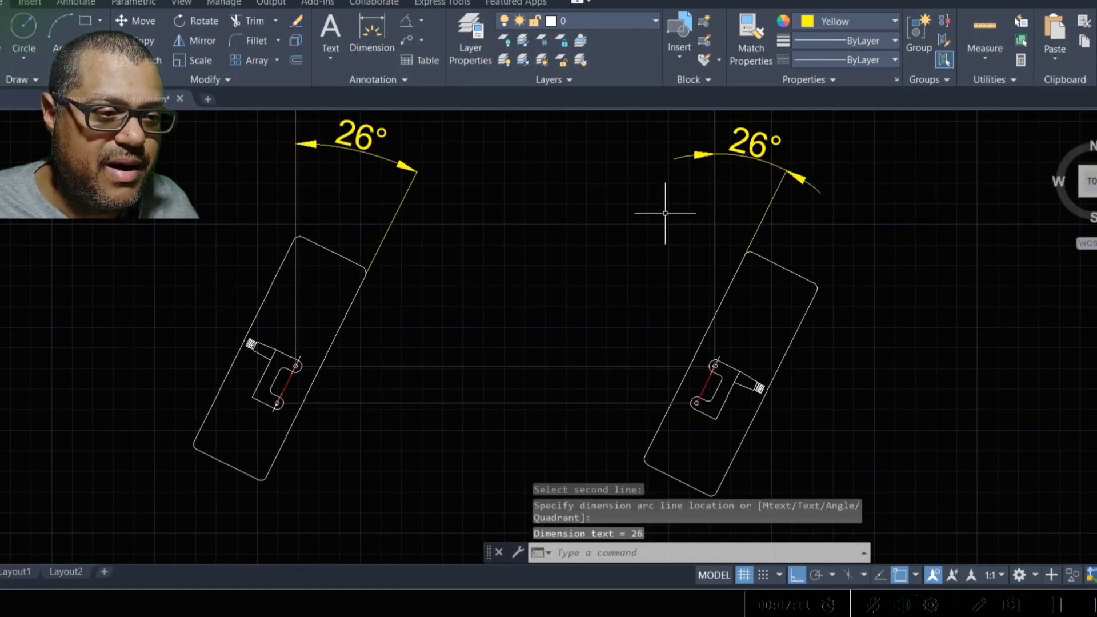
Step: Examine the straight-ahead wheel pair with parallel steering arms below the dimensioned turned wheels
{"action": "scroll", "coordinate": [651, 206], "scroll_direction": "down", "scroll_amount": 2}
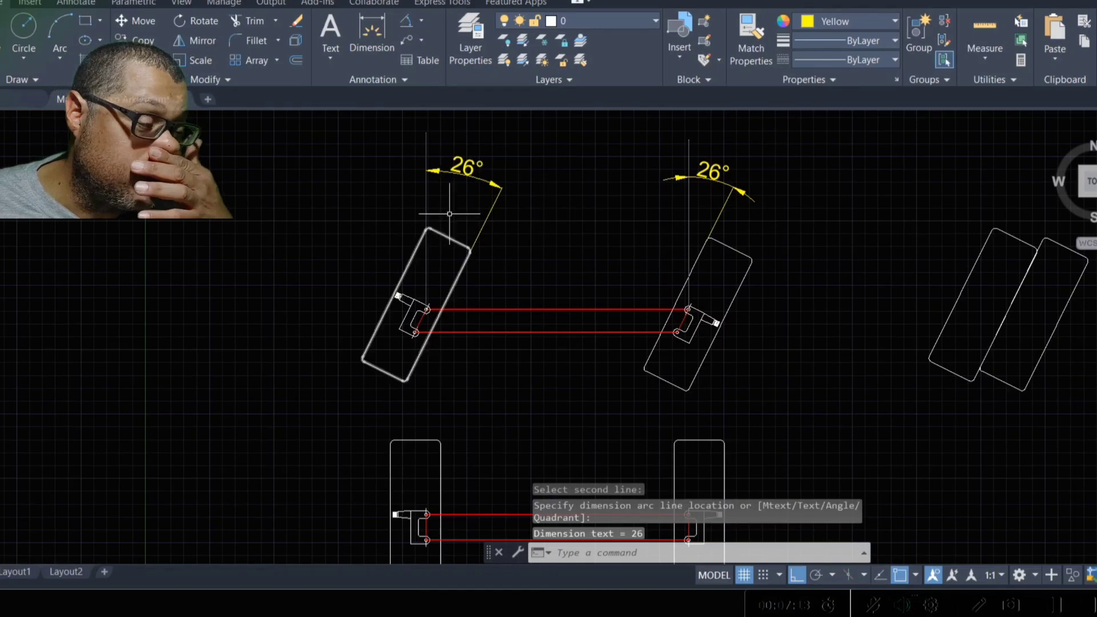
{"action": "type", "text": "p"}
{"action": "key", "text": "Return"}
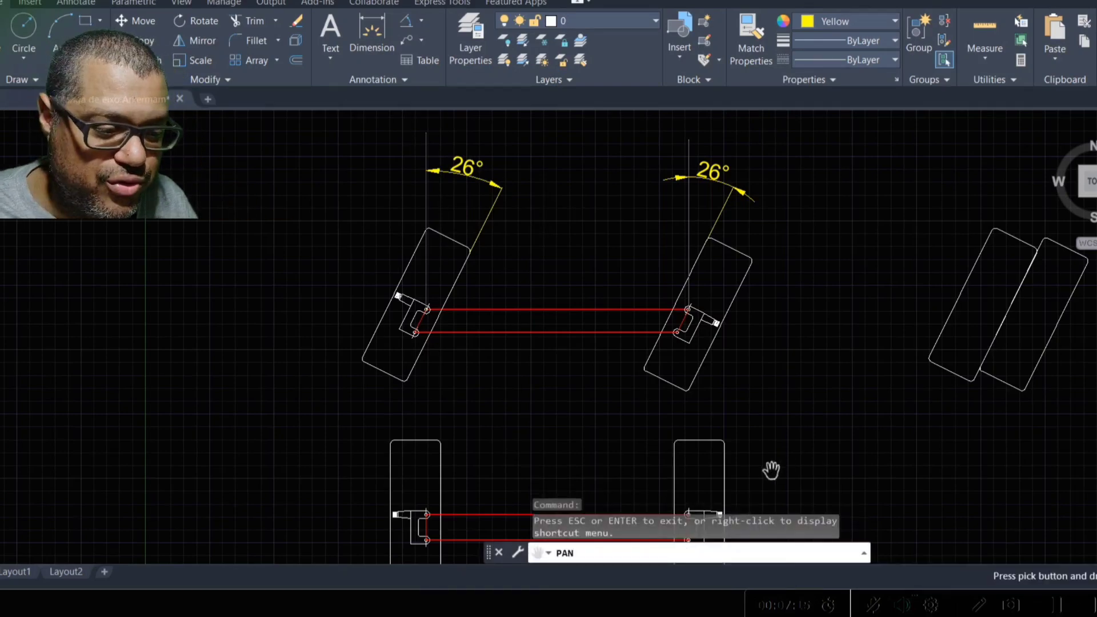
{"action": "left_click_drag", "start_coordinate": [785, 468], "coordinate": [823, 293]}
{"action": "scroll", "coordinate": [726, 320], "scroll_direction": "up", "scroll_amount": 1}
{"action": "scroll", "coordinate": [509, 363], "scroll_direction": "up", "scroll_amount": 1}
{"action": "left_click_drag", "start_coordinate": [462, 367], "coordinate": [464, 373]}
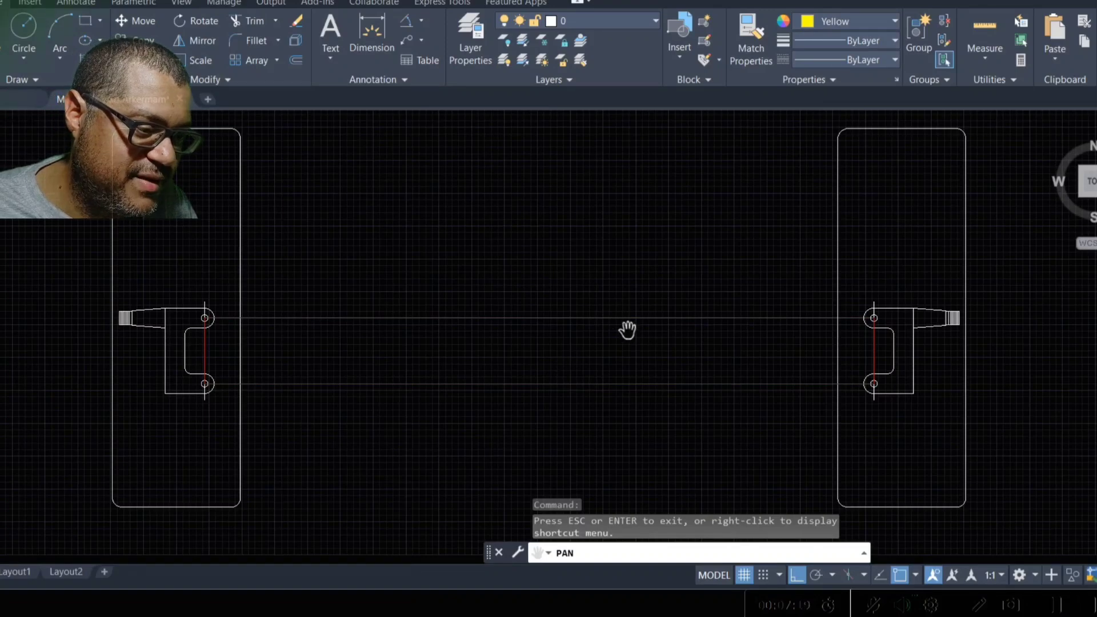
{"action": "left_click_drag", "start_coordinate": [566, 220], "coordinate": [566, 250]}
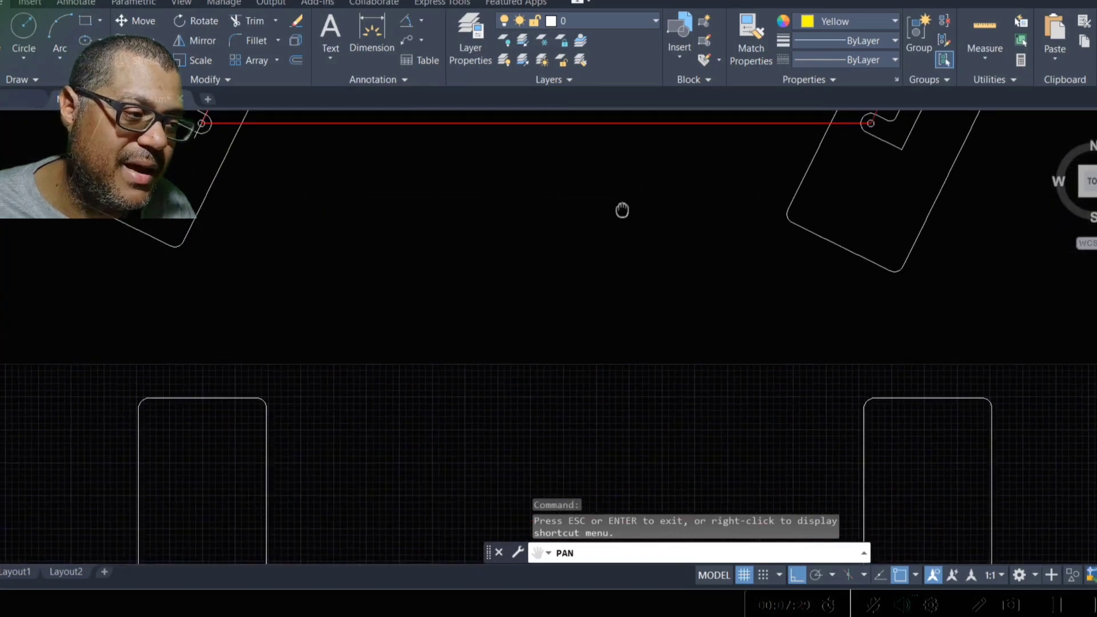
Step: Compare the turned wheels of the parallel-arm drawing with their overlaid wheel outlines
{"action": "scroll", "coordinate": [664, 314], "scroll_direction": "down", "scroll_amount": 3}
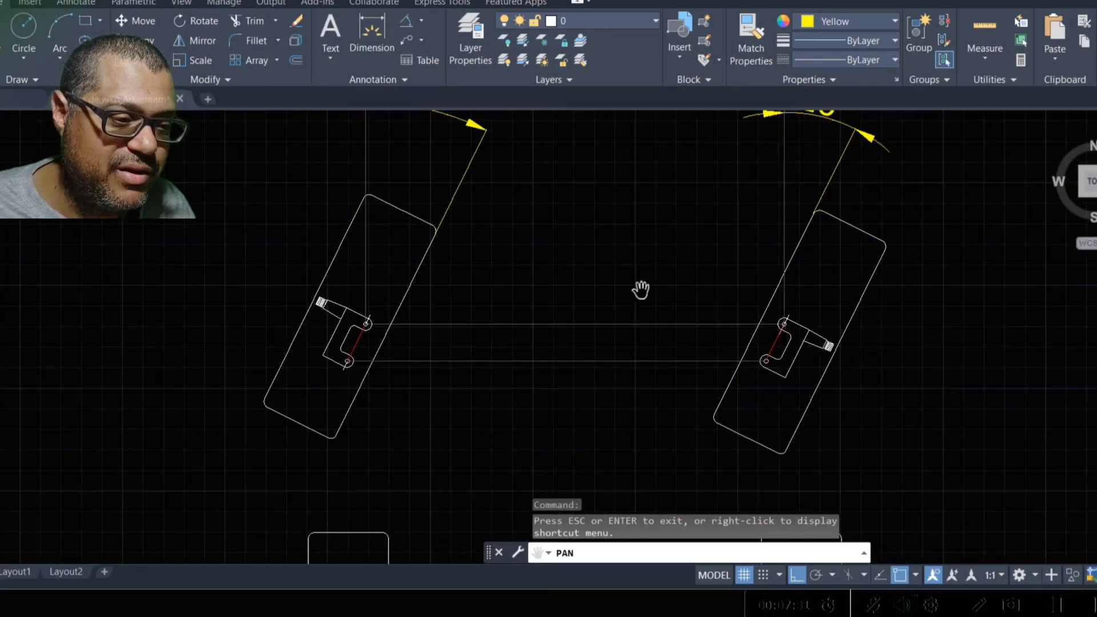
{"action": "scroll", "coordinate": [623, 247], "scroll_direction": "down", "scroll_amount": 2}
{"action": "left_click_drag", "start_coordinate": [617, 248], "coordinate": [605, 269]}
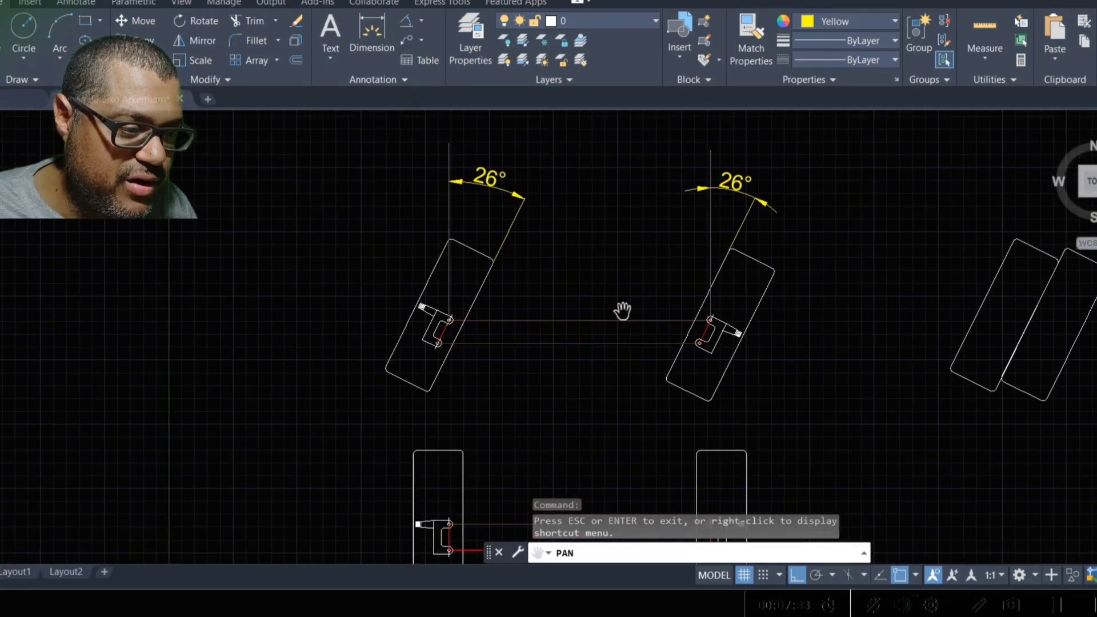
{"action": "left_click_drag", "start_coordinate": [879, 319], "coordinate": [649, 314]}
{"action": "scroll", "coordinate": [830, 325], "scroll_direction": "up", "scroll_amount": 4}
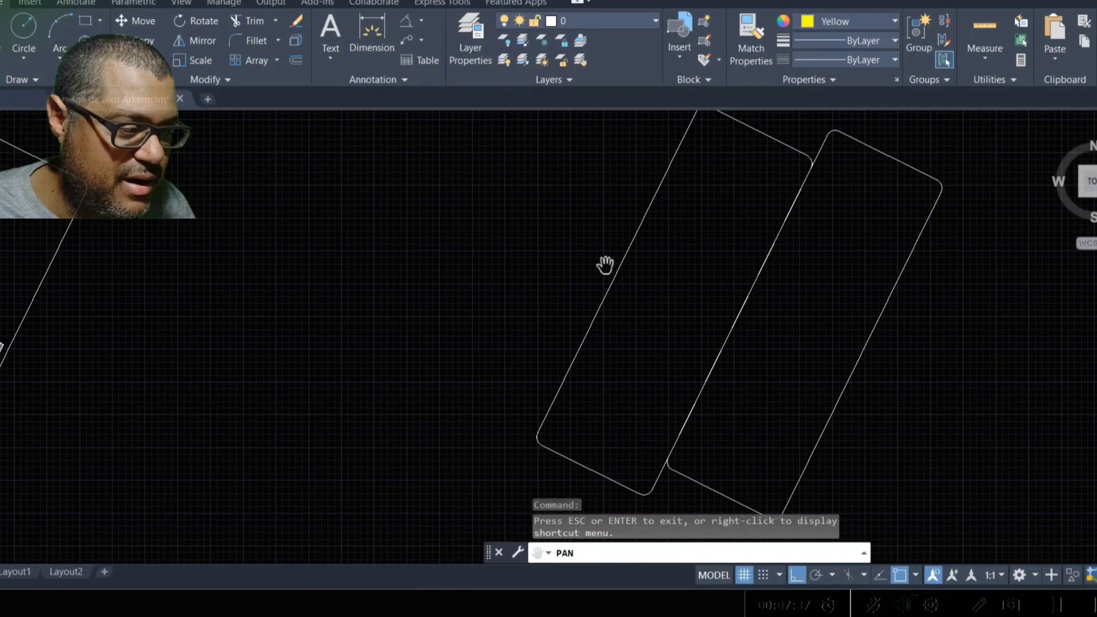
{"action": "scroll", "coordinate": [818, 267], "scroll_direction": "down", "scroll_amount": 3}
{"action": "scroll", "coordinate": [615, 318], "scroll_direction": "up", "scroll_amount": 2}
{"action": "scroll", "coordinate": [708, 311], "scroll_direction": "down", "scroll_amount": 2}
{"action": "left_click_drag", "start_coordinate": [549, 300], "coordinate": [576, 329]}
{"action": "scroll", "coordinate": [576, 329], "scroll_direction": "down", "scroll_amount": 2}
Step: Change the title above the straight parallel-arm wheel pair to "Zero Ackermann", split over two lines
{"action": "scroll", "coordinate": [563, 306], "scroll_direction": "up", "scroll_amount": 1}
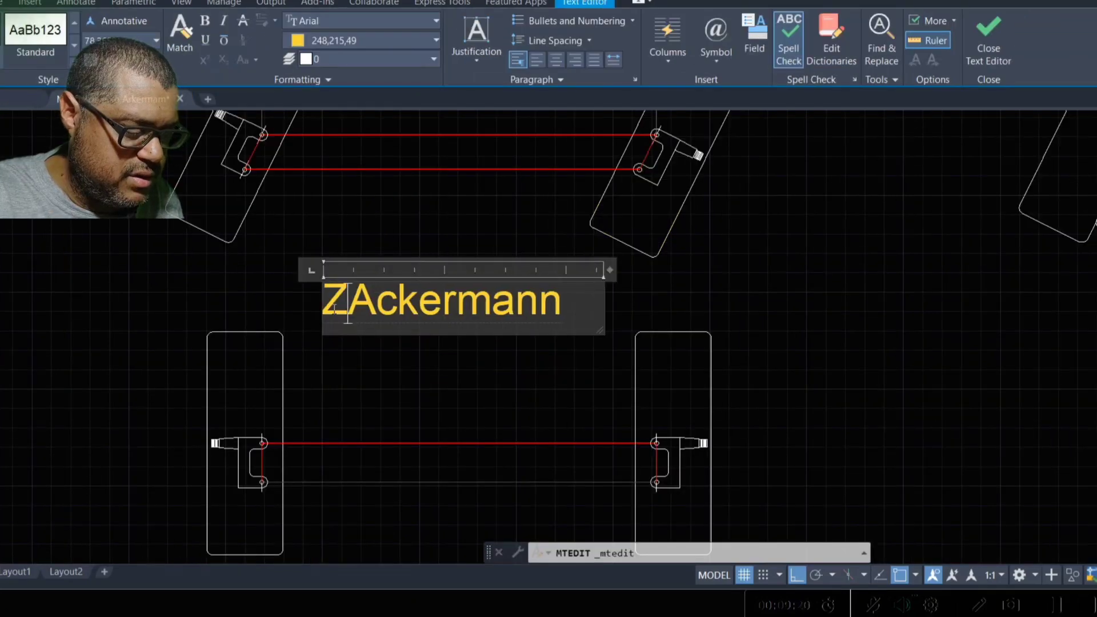
{"action": "type", "text": "eroAckermann"}
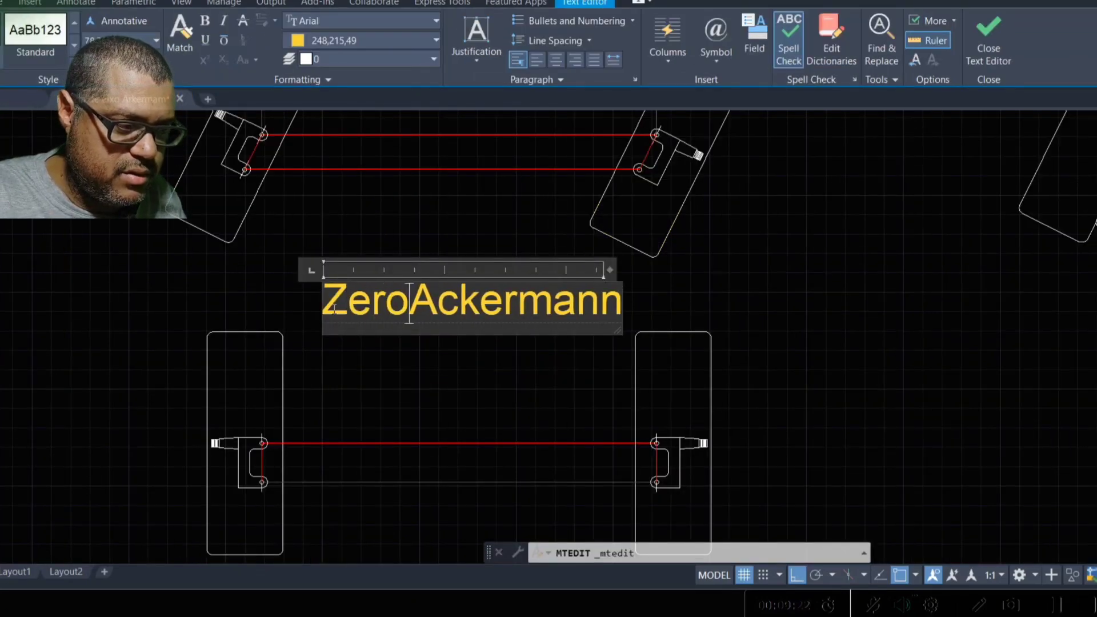
{"action": "key", "text": "Return"}
{"action": "key", "text": "BackSpace"}
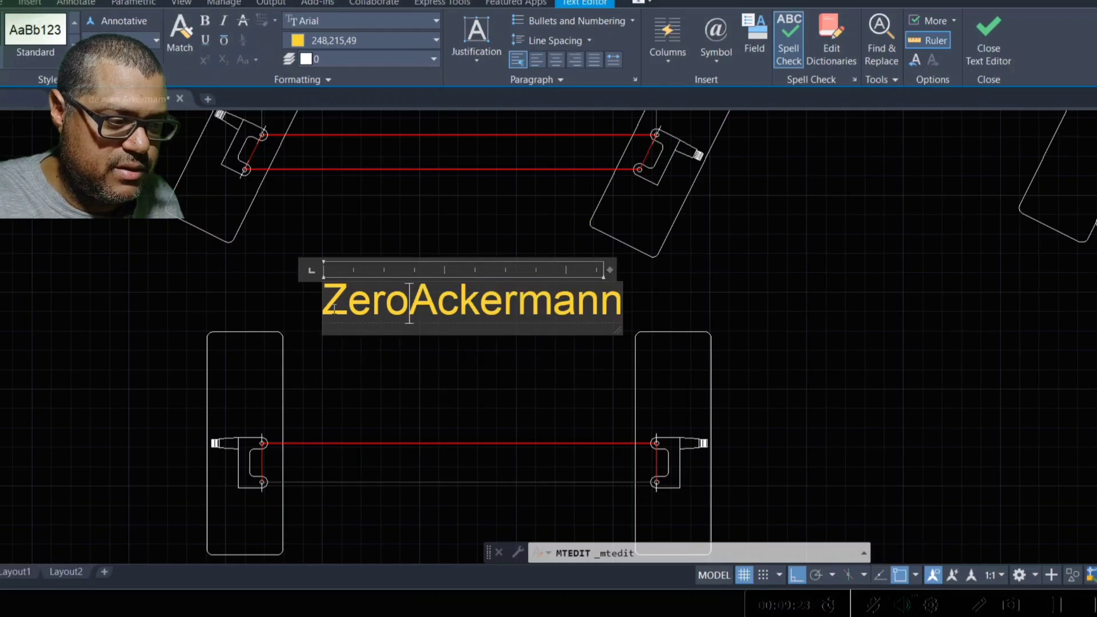
{"action": "key", "text": "Return"}
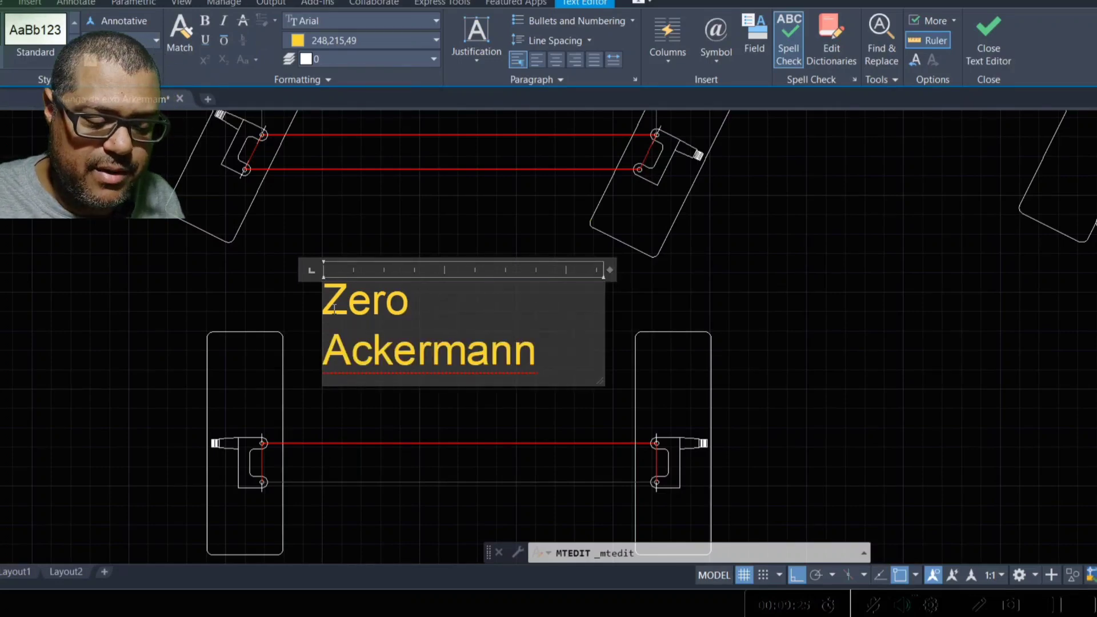
{"action": "key", "text": "ctrl+Return"}
{"action": "scroll", "coordinate": [392, 306], "scroll_direction": "up", "scroll_amount": 3}
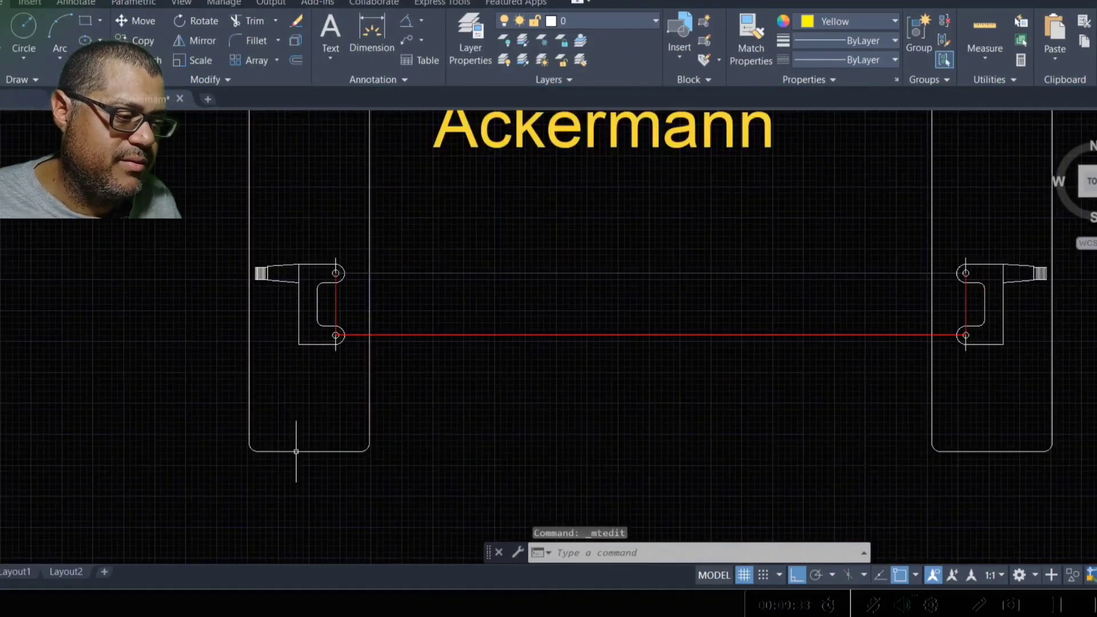
Step: Examine the straight and turned wheel pairs of the Zero Ackermann drawing
{"action": "scroll", "coordinate": [334, 324], "scroll_direction": "up", "scroll_amount": 4}
{"action": "scroll", "coordinate": [317, 274], "scroll_direction": "down", "scroll_amount": 9}
{"action": "scroll", "coordinate": [312, 305], "scroll_direction": "up", "scroll_amount": 7}
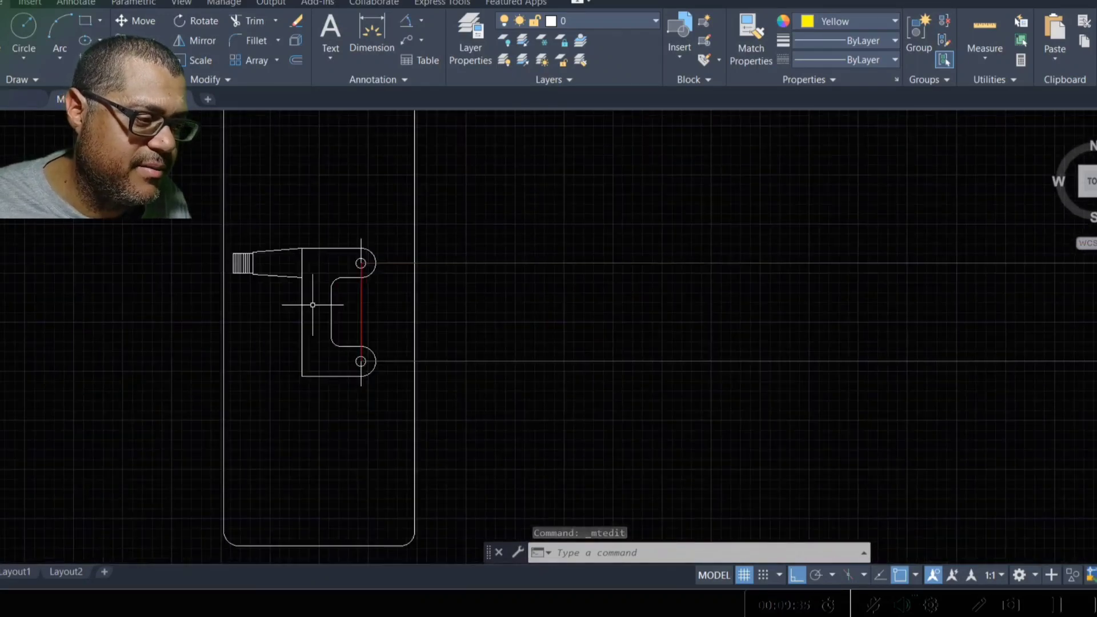
{"action": "scroll", "coordinate": [363, 309], "scroll_direction": "down", "scroll_amount": 5}
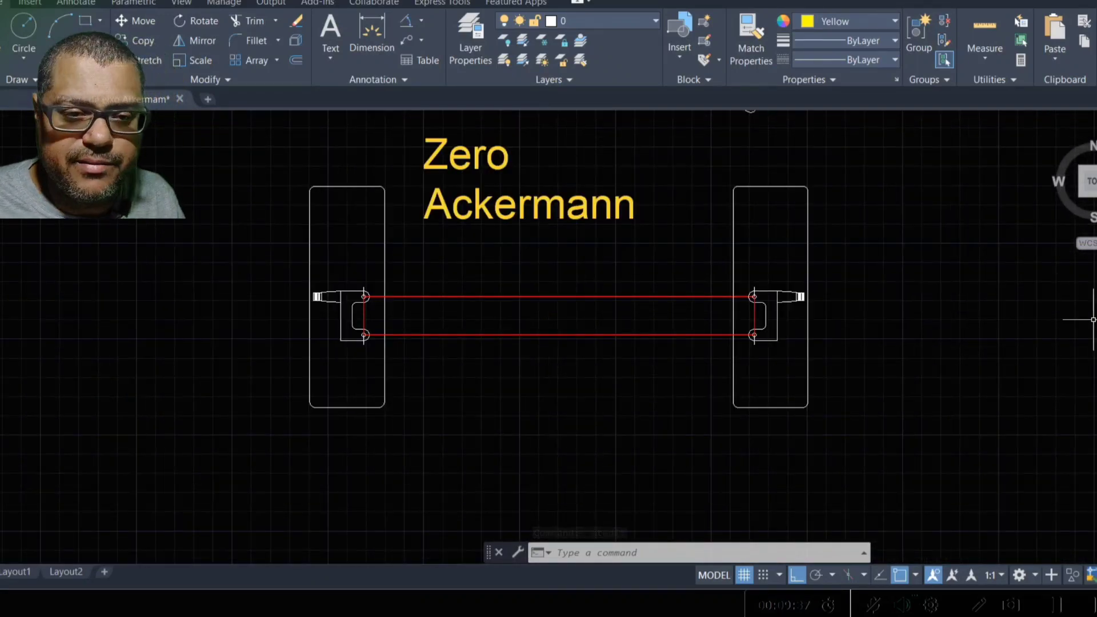
{"action": "type", "text": "p"}
{"action": "key", "text": "Return"}
{"action": "left_click_drag", "start_coordinate": [500, 260], "coordinate": [517, 360]}
{"action": "left_click_drag", "start_coordinate": [508, 180], "coordinate": [486, 285]}
{"action": "left_click_drag", "start_coordinate": [480, 211], "coordinate": [481, 375]}
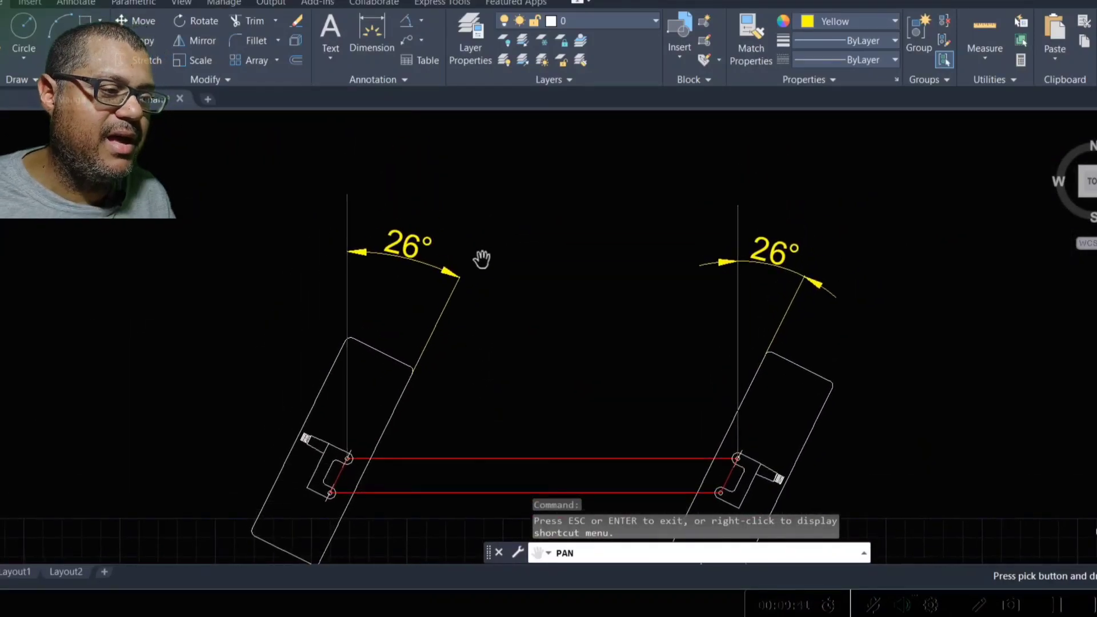
Step: Inspect the Ackermann drawing with the 11° steering arms, covering its turned and straight wheel pairs
{"action": "mouse_move", "coordinate": [472, 221]}
{"action": "left_mouse_down"}
{"action": "mouse_move", "coordinate": [475, 320]}
{"action": "mouse_move", "coordinate": [454, 443]}
{"action": "left_mouse_up"}
{"action": "left_click_drag", "start_coordinate": [468, 179], "coordinate": [483, 371]}
{"action": "left_click_drag", "start_coordinate": [495, 164], "coordinate": [445, 459]}
{"action": "left_click_drag", "start_coordinate": [452, 223], "coordinate": [404, 421]}
{"action": "left_click_drag", "start_coordinate": [400, 343], "coordinate": [396, 384]}
{"action": "left_click_drag", "start_coordinate": [394, 277], "coordinate": [410, 250]}
{"action": "left_click_drag", "start_coordinate": [377, 423], "coordinate": [374, 294]}
{"action": "left_click_drag", "start_coordinate": [340, 457], "coordinate": [333, 283]}
{"action": "left_click_drag", "start_coordinate": [314, 335], "coordinate": [320, 372]}
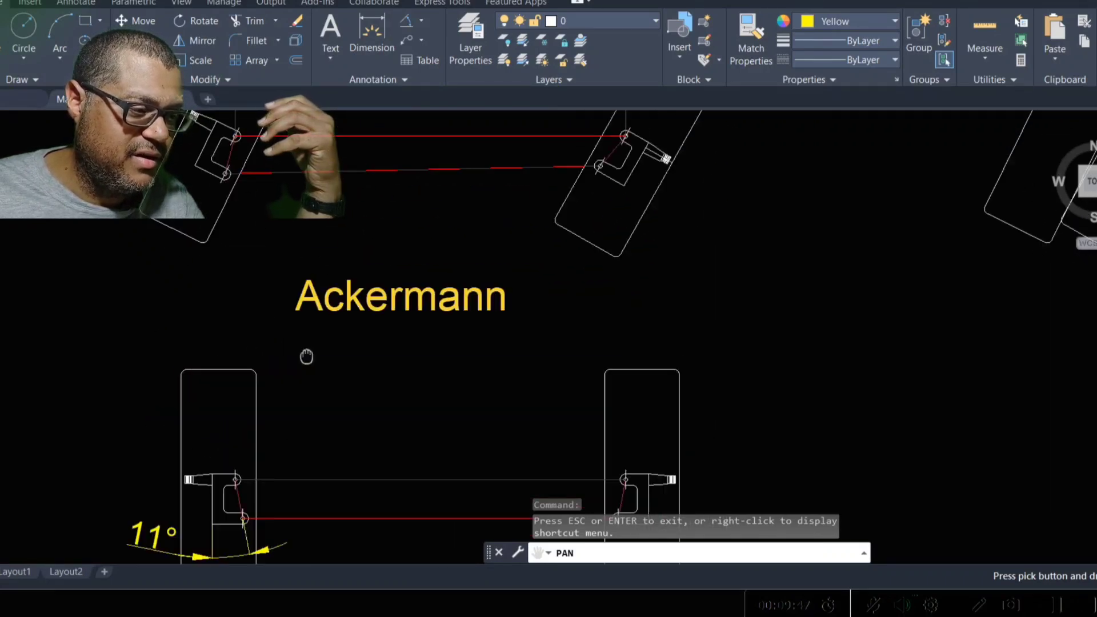
Step: Add an angular dimension between the left knuckle's vertical edge and the red steering-arm line on the next drawing's straight wheel pair
{"action": "left_click_drag", "start_coordinate": [324, 247], "coordinate": [343, 503]}
{"action": "left_click_drag", "start_coordinate": [365, 173], "coordinate": [360, 411]}
{"action": "left_click_drag", "start_coordinate": [365, 130], "coordinate": [317, 395]}
{"action": "left_click_drag", "start_coordinate": [354, 152], "coordinate": [325, 421]}
{"action": "scroll", "coordinate": [278, 280], "scroll_direction": "up", "scroll_amount": 2}
{"action": "left_click_drag", "start_coordinate": [277, 298], "coordinate": [350, 255]}
{"action": "scroll", "coordinate": [337, 263], "scroll_direction": "up", "scroll_amount": 2}
{"action": "left_click_drag", "start_coordinate": [278, 297], "coordinate": [375, 319]}
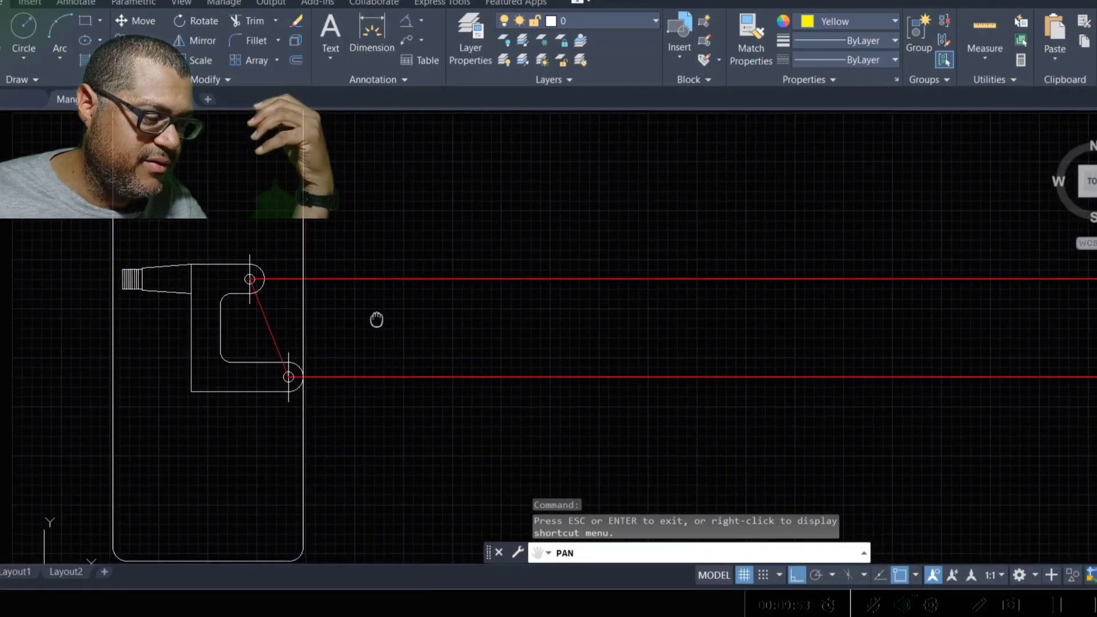
{"action": "scroll", "coordinate": [257, 287], "scroll_direction": "down", "scroll_amount": 2}
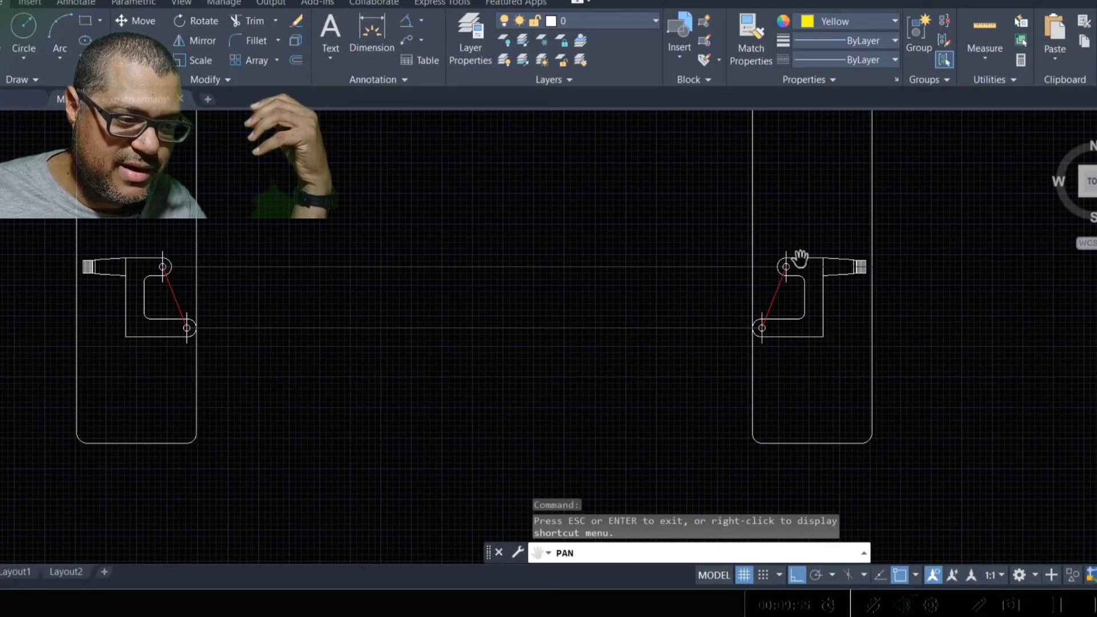
{"action": "scroll", "coordinate": [240, 297], "scroll_direction": "up", "scroll_amount": 3}
{"action": "mouse_move", "coordinate": [259, 299]}
{"action": "left_mouse_down"}
{"action": "mouse_move", "coordinate": [507, 274]}
{"action": "mouse_move", "coordinate": [470, 218]}
{"action": "left_mouse_up"}
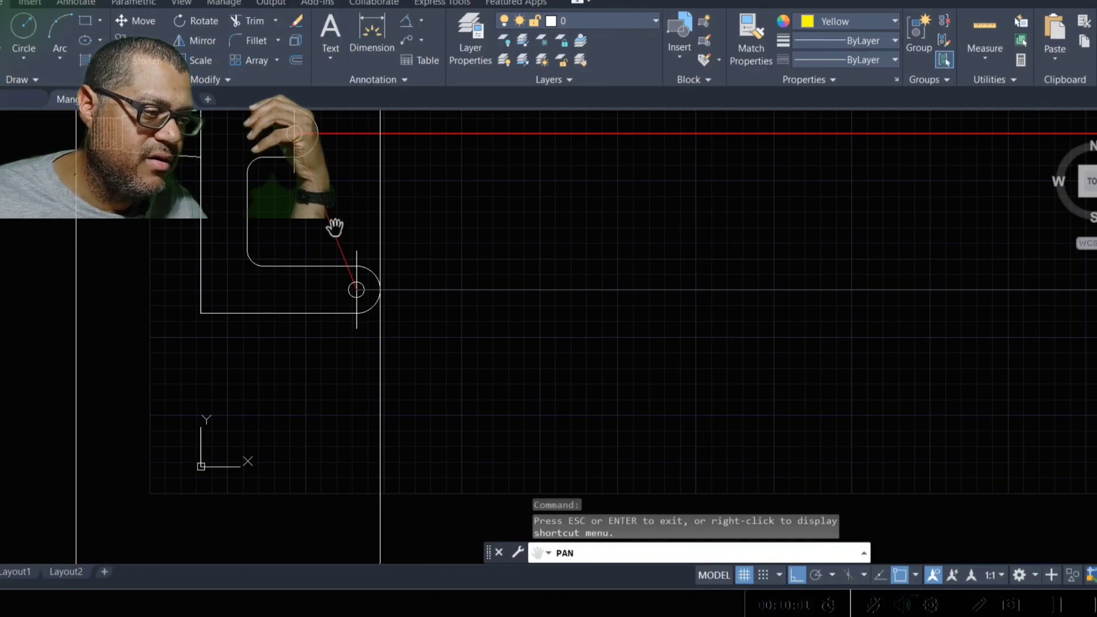
{"action": "left_click", "coordinate": [407, 23]}
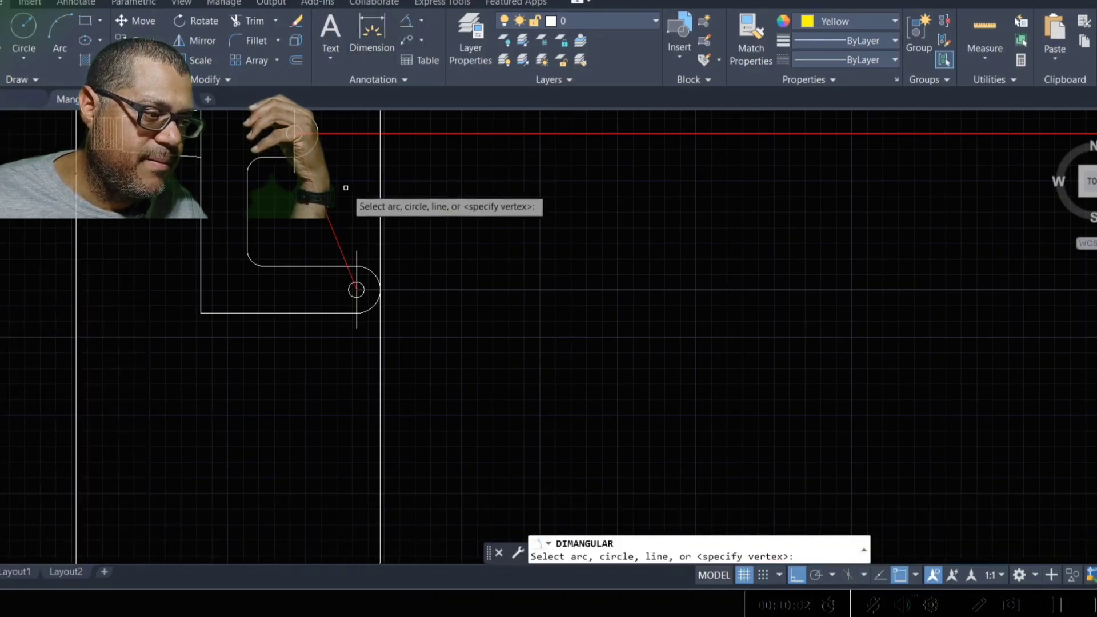
{"action": "left_click", "coordinate": [332, 225]}
{"action": "left_click", "coordinate": [357, 290]}
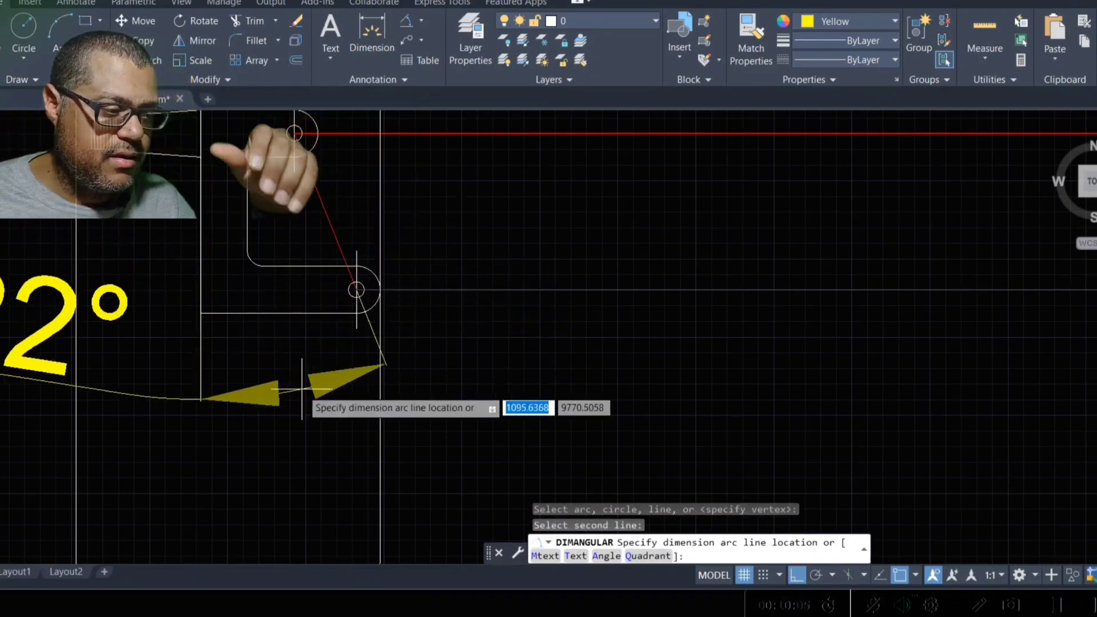
{"action": "left_click", "coordinate": [364, 463]}
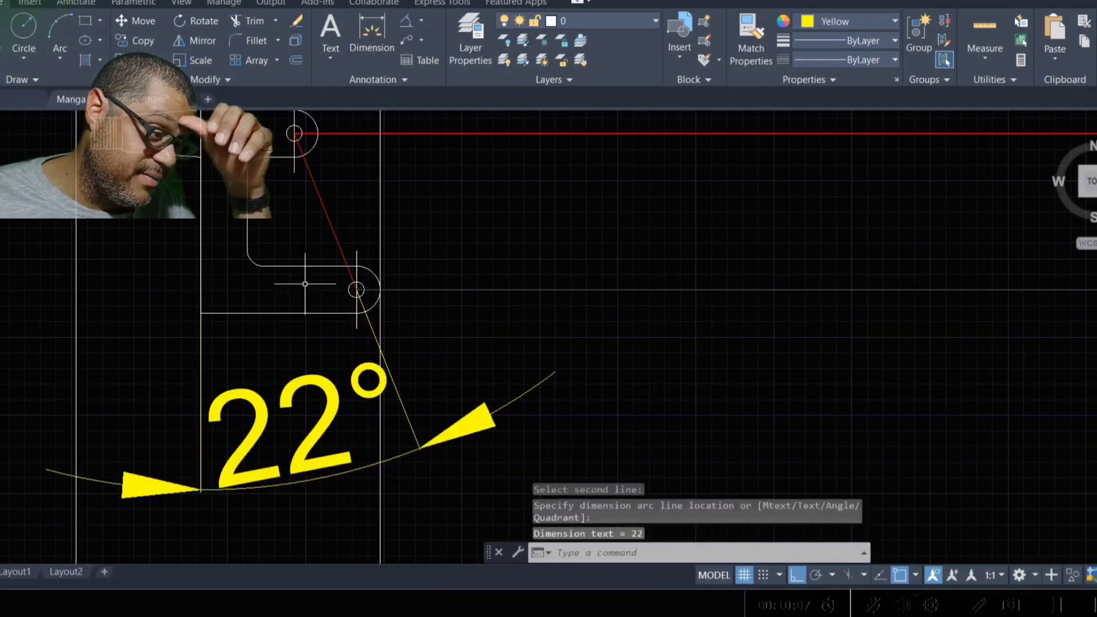
Step: Compare the newly dimensioned steering-arm angle with the 11° arm of the previous Ackermann drawing
{"action": "type", "text": "p"}
{"action": "key", "text": "Return"}
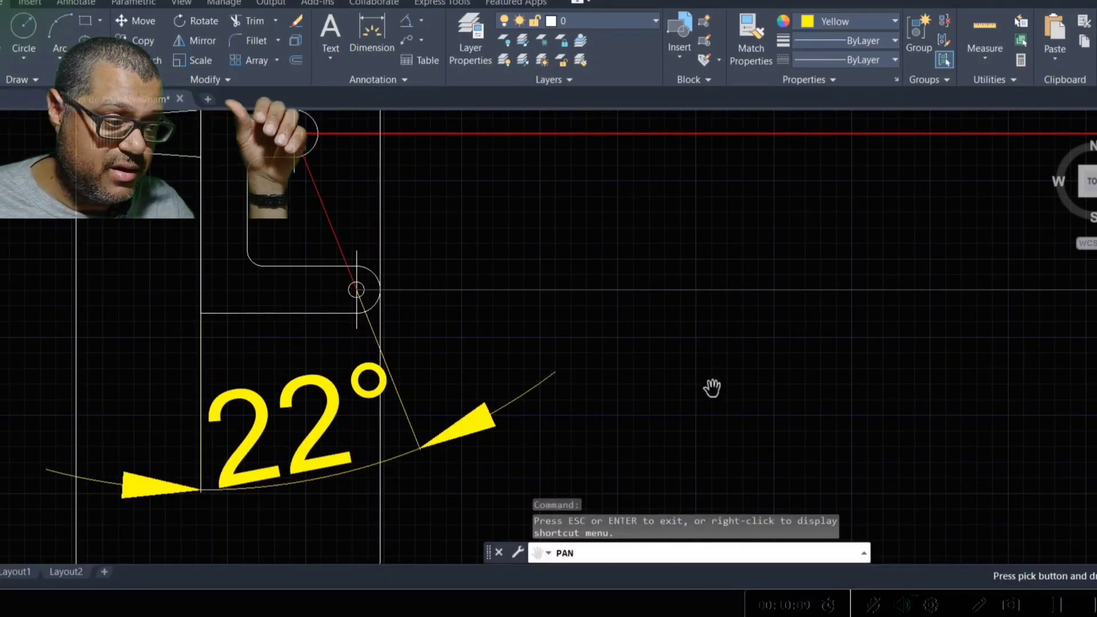
{"action": "mouse_move", "coordinate": [644, 427]}
{"action": "left_mouse_down"}
{"action": "mouse_move", "coordinate": [615, 176]}
{"action": "mouse_move", "coordinate": [600, 414]}
{"action": "left_mouse_up"}
{"action": "scroll", "coordinate": [590, 281], "scroll_direction": "down", "scroll_amount": 4}
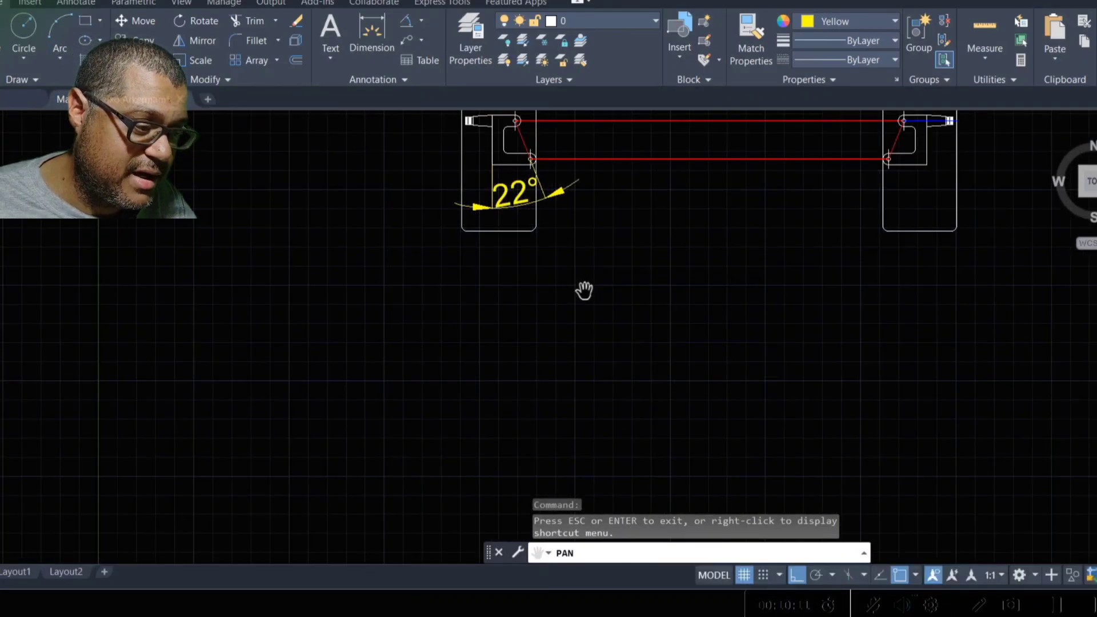
{"action": "scroll", "coordinate": [506, 360], "scroll_direction": "down", "scroll_amount": 2}
{"action": "left_click_drag", "start_coordinate": [549, 383], "coordinate": [408, 240]}
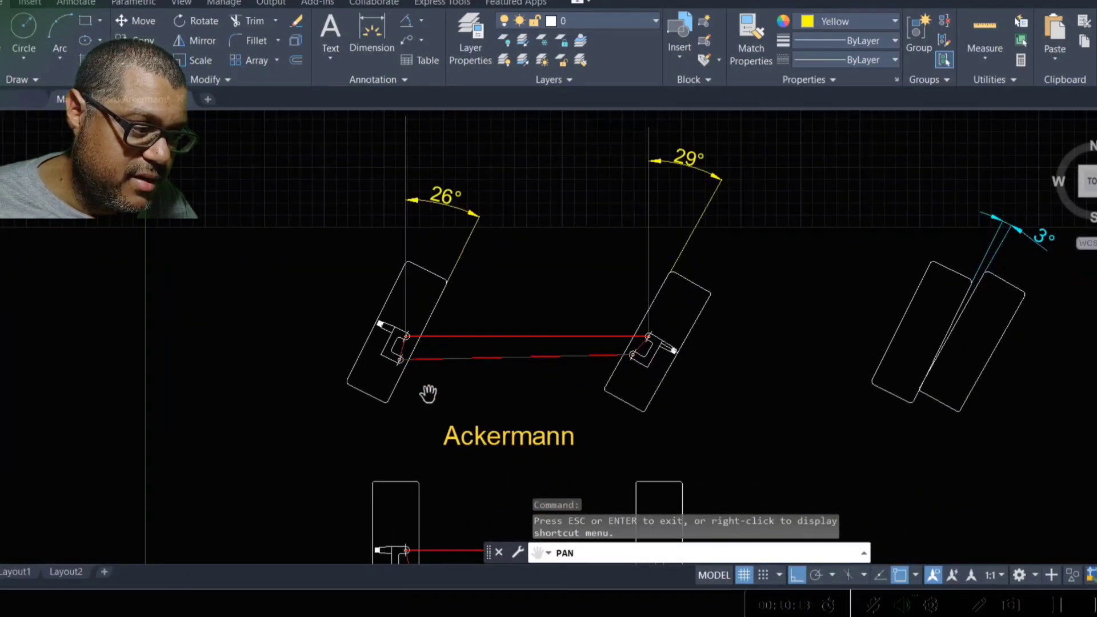
{"action": "left_click_drag", "start_coordinate": [430, 394], "coordinate": [408, 142]}
{"action": "scroll", "coordinate": [366, 367], "scroll_direction": "up", "scroll_amount": 5}
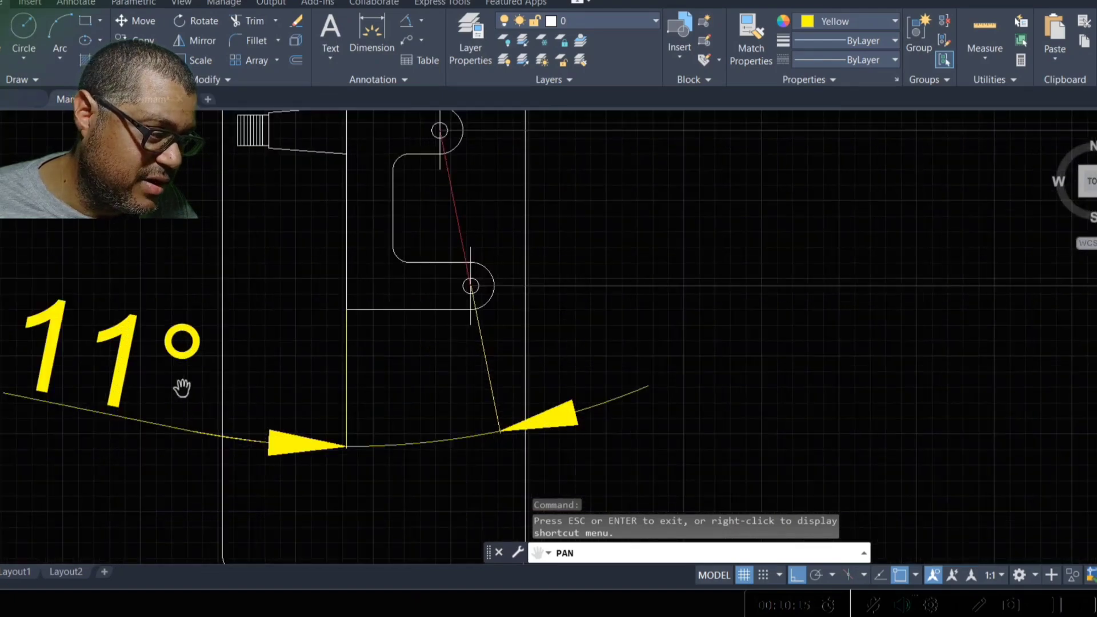
{"action": "scroll", "coordinate": [387, 363], "scroll_direction": "down", "scroll_amount": 5}
{"action": "scroll", "coordinate": [412, 247], "scroll_direction": "down", "scroll_amount": 2}
{"action": "left_click_drag", "start_coordinate": [381, 232], "coordinate": [382, 269]}
{"action": "scroll", "coordinate": [381, 269], "scroll_direction": "up", "scroll_amount": 8}
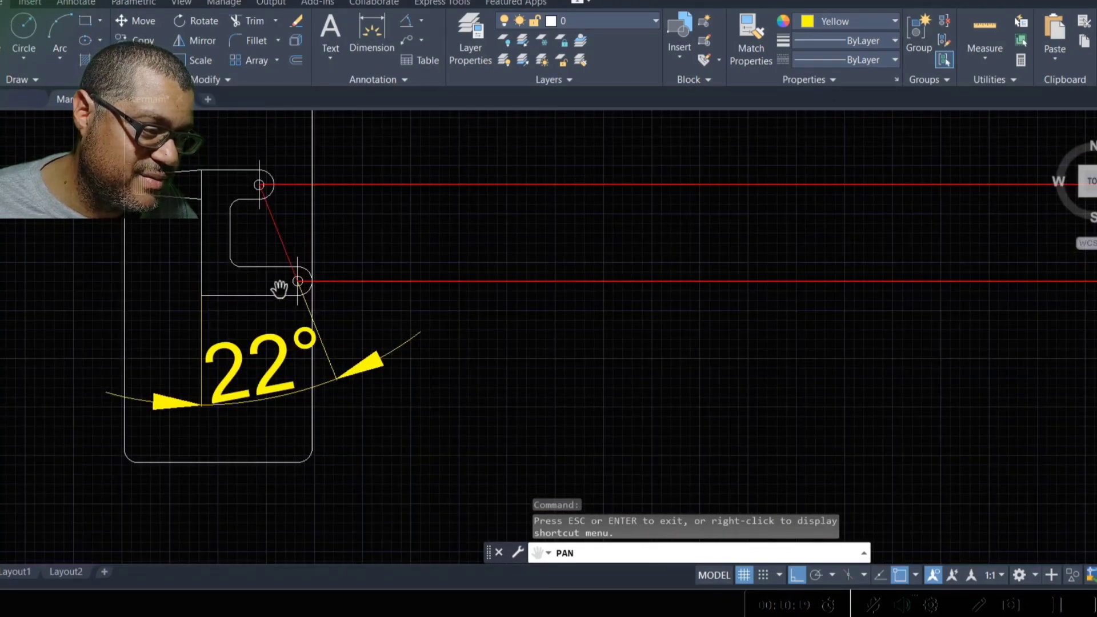
Step: Add an angular dimension between the turned right wheel's inner edge and its vertical line in the drawing with 22° steering arms
{"action": "left_click_drag", "start_coordinate": [357, 183], "coordinate": [355, 461]}
{"action": "left_click_drag", "start_coordinate": [431, 248], "coordinate": [416, 397]}
{"action": "scroll", "coordinate": [413, 234], "scroll_direction": "down", "scroll_amount": 2}
{"action": "scroll", "coordinate": [413, 234], "scroll_direction": "down", "scroll_amount": 5}
{"action": "mouse_move", "coordinate": [427, 152]}
{"action": "left_mouse_down"}
{"action": "mouse_move", "coordinate": [448, 443]}
{"action": "mouse_move", "coordinate": [353, 284]}
{"action": "left_mouse_up"}
{"action": "scroll", "coordinate": [425, 391], "scroll_direction": "up", "scroll_amount": 3}
{"action": "scroll", "coordinate": [357, 283], "scroll_direction": "up", "scroll_amount": 3}
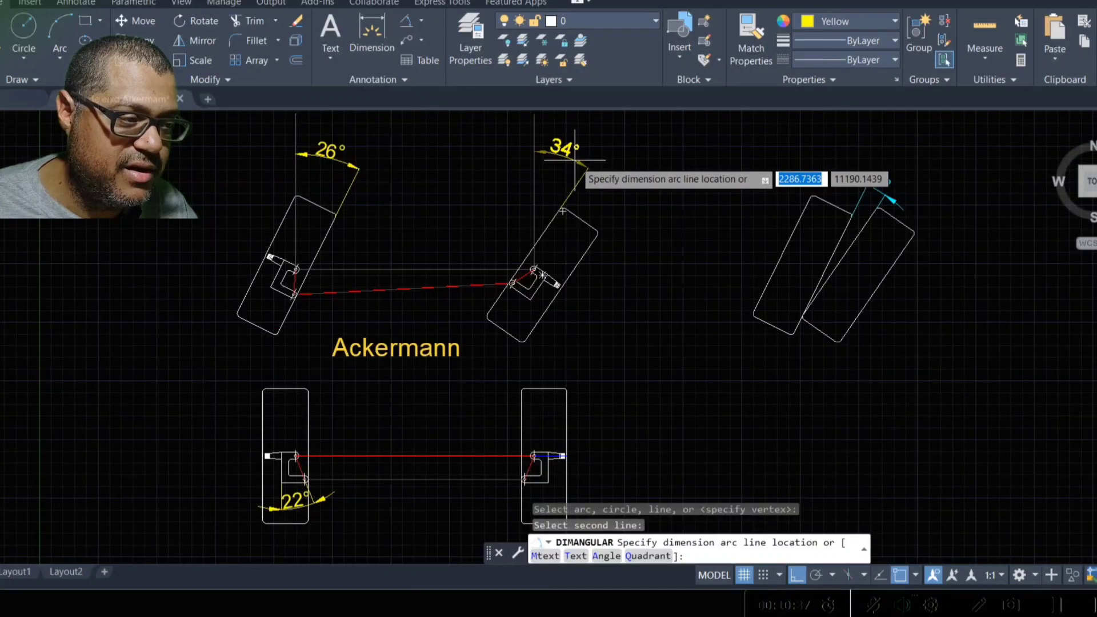
{"action": "left_click", "coordinate": [566, 160]}
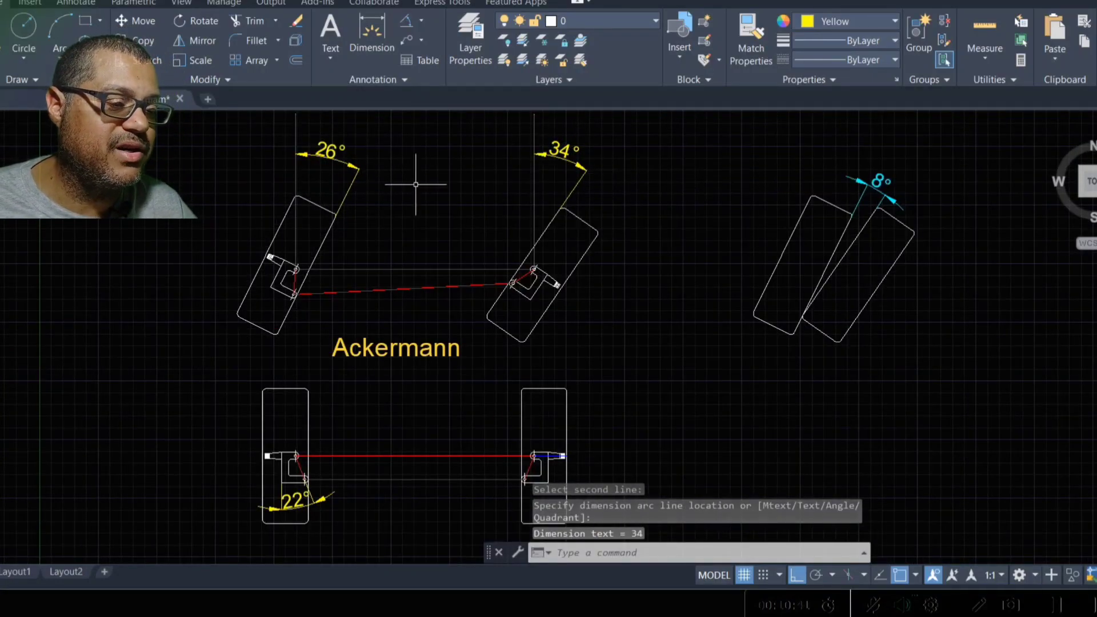
Step: Examine the angle between the overlaid wheel outlines beside the turned wheels with 22° steering arms
{"action": "scroll", "coordinate": [863, 240], "scroll_direction": "up", "scroll_amount": 2}
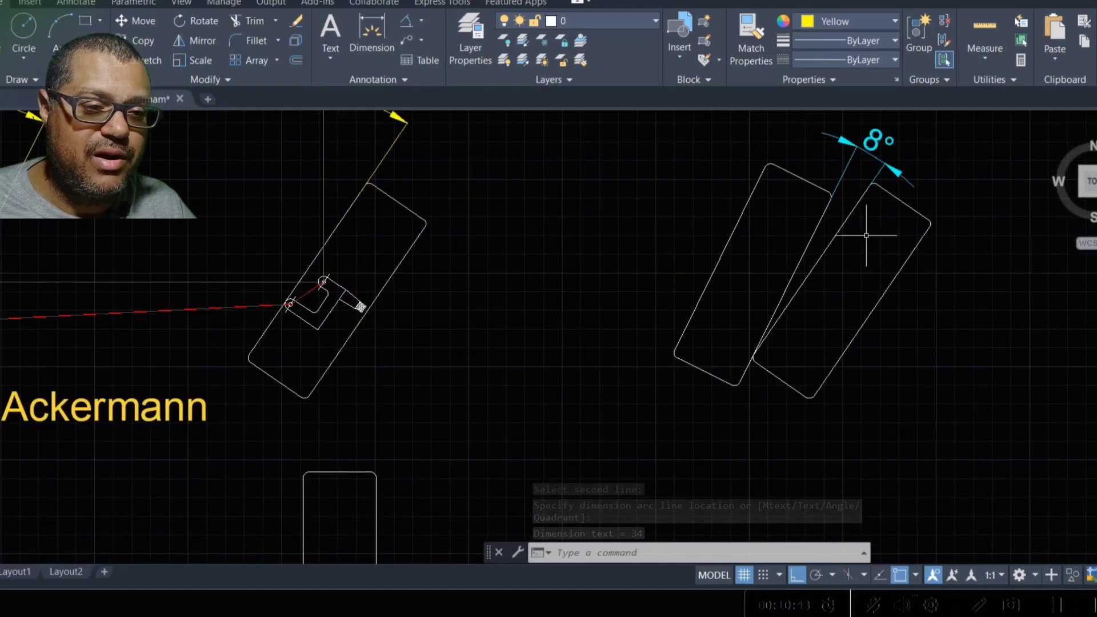
{"action": "type", "text": "p"}
{"action": "key", "text": "Return"}
{"action": "left_click_drag", "start_coordinate": [935, 271], "coordinate": [822, 303]}
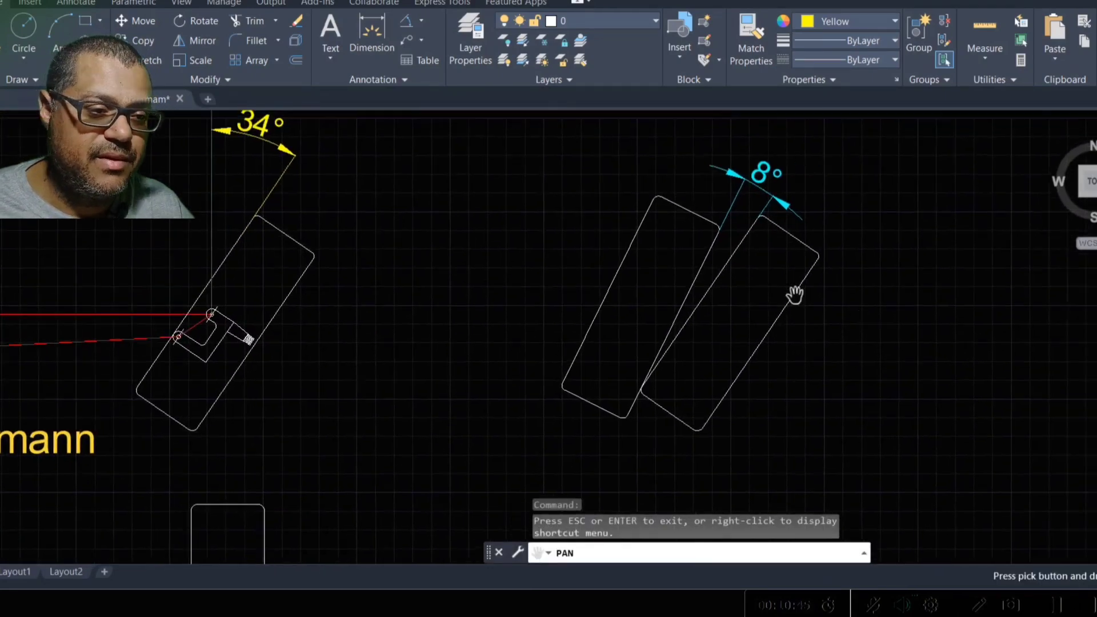
{"action": "scroll", "coordinate": [789, 283], "scroll_direction": "up", "scroll_amount": 2}
{"action": "mouse_move", "coordinate": [760, 289]}
{"action": "left_mouse_down"}
{"action": "mouse_move", "coordinate": [727, 313]}
{"action": "mouse_move", "coordinate": [687, 300]}
{"action": "left_mouse_up"}
{"action": "scroll", "coordinate": [701, 297], "scroll_direction": "down", "scroll_amount": 2}
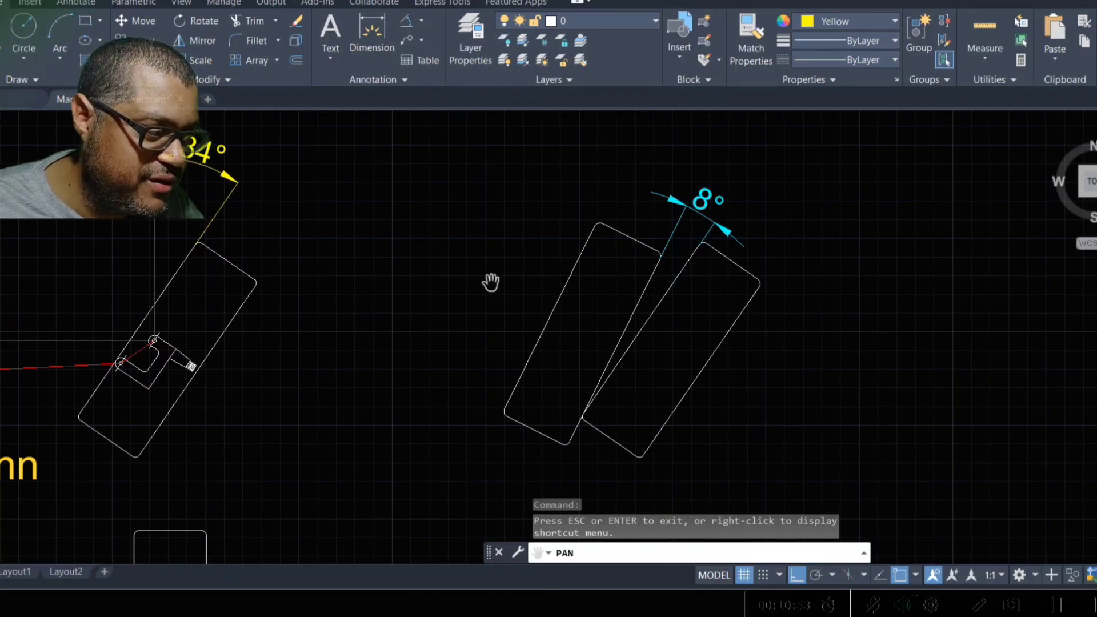
Step: Change the title of the drawing with 22° steering arms to "Pro Ackermann", split over two lines
{"action": "left_click_drag", "start_coordinate": [369, 322], "coordinate": [752, 245]}
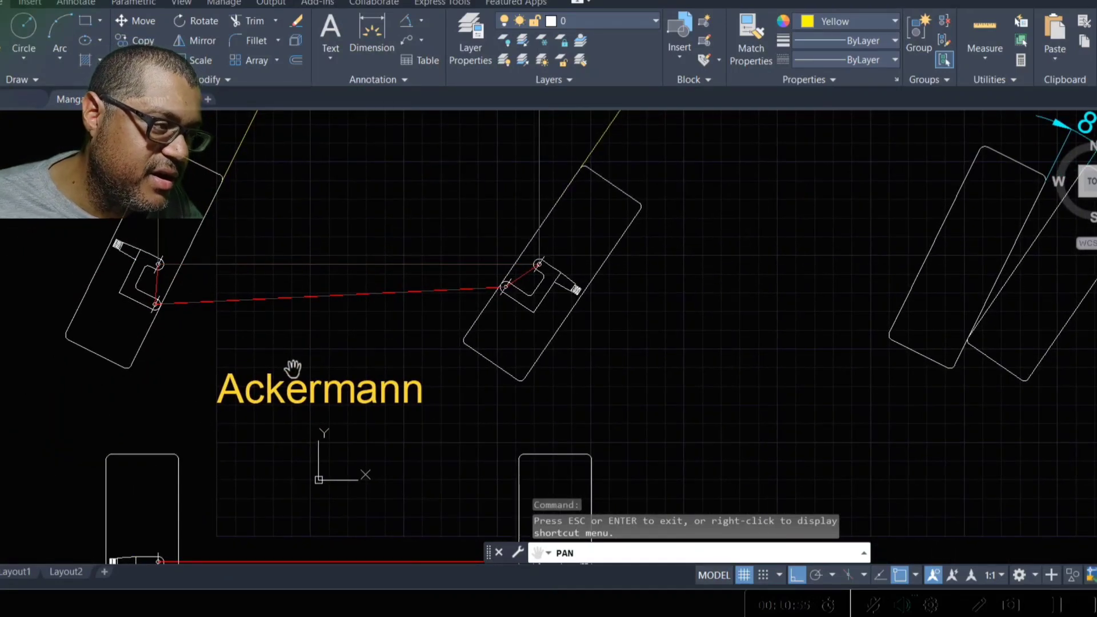
{"action": "double_click", "coordinate": [227, 391]}
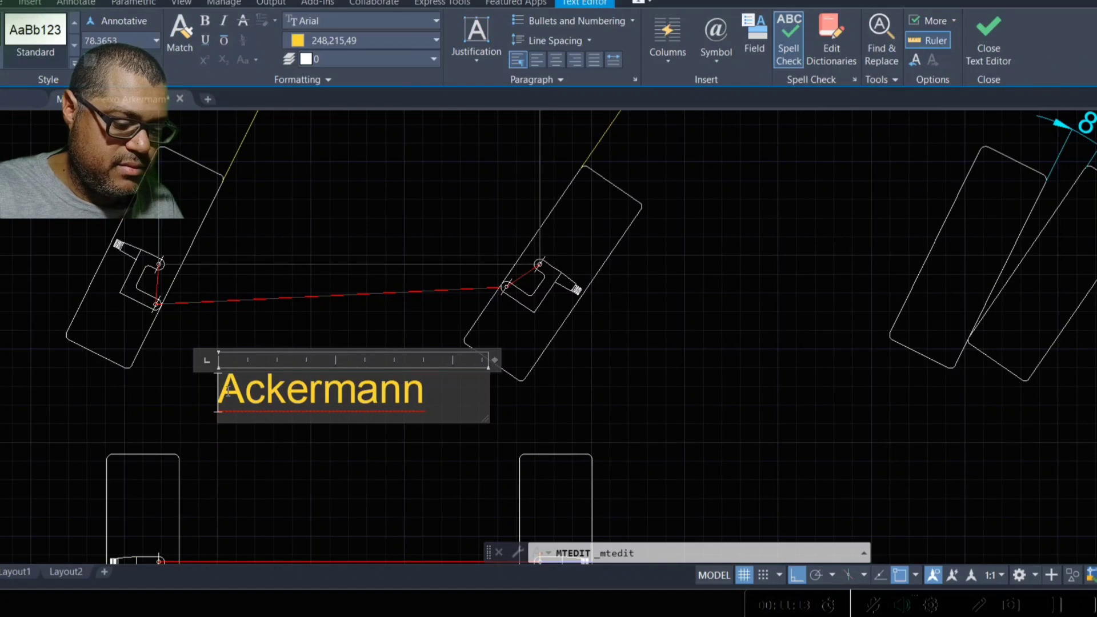
{"action": "type", "text": "Pro"}
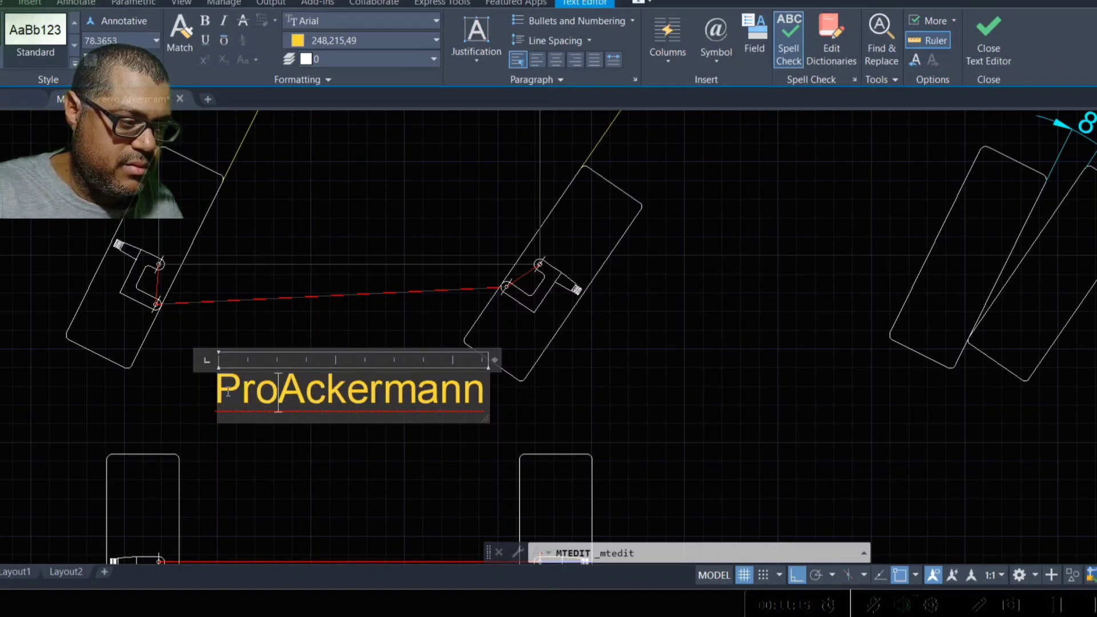
{"action": "key", "text": "Return"}
{"action": "key", "text": "ctrl+Return"}
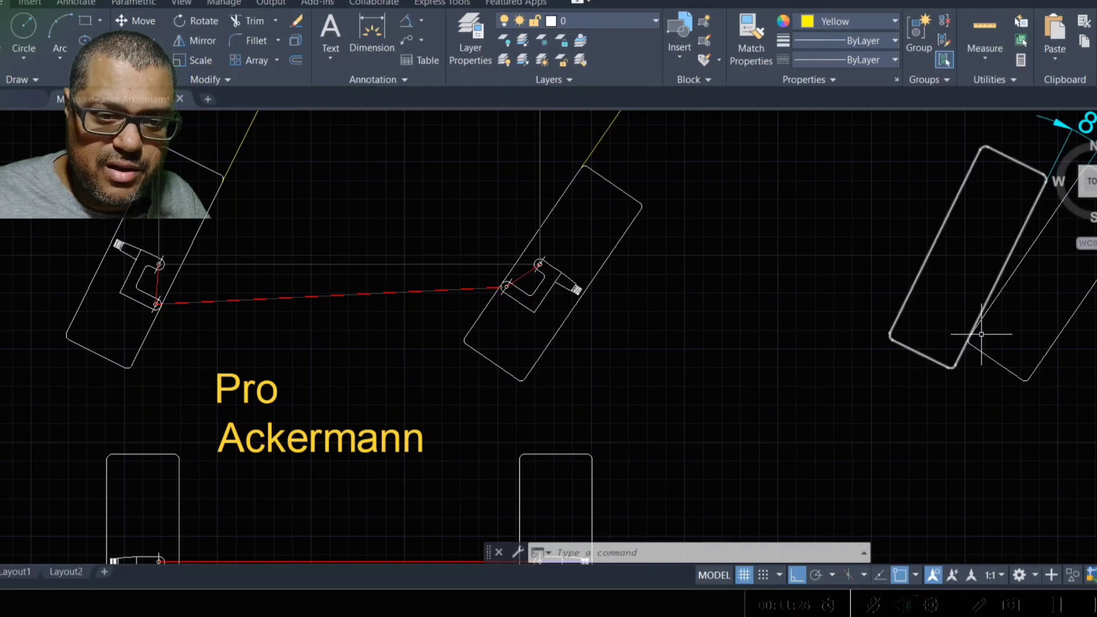
Step: Inspect the dimensioned left steering arm on the straight wheel pair of the drawing above Pro Ackermann
{"action": "type", "text": "p"}
{"action": "key", "text": "Return"}
{"action": "left_click_drag", "start_coordinate": [572, 261], "coordinate": [572, 345]}
{"action": "left_click_drag", "start_coordinate": [522, 110], "coordinate": [522, 196]}
{"action": "left_click_drag", "start_coordinate": [475, 114], "coordinate": [475, 225]}
{"action": "mouse_move", "coordinate": [409, 514]}
{"action": "left_mouse_down"}
{"action": "mouse_move", "coordinate": [409, 270]}
{"action": "mouse_move", "coordinate": [462, 454]}
{"action": "mouse_move", "coordinate": [426, 436]}
{"action": "mouse_move", "coordinate": [451, 406]}
{"action": "mouse_move", "coordinate": [301, 426]}
{"action": "left_mouse_up"}
{"action": "scroll", "coordinate": [203, 449], "scroll_direction": "up", "scroll_amount": 4}
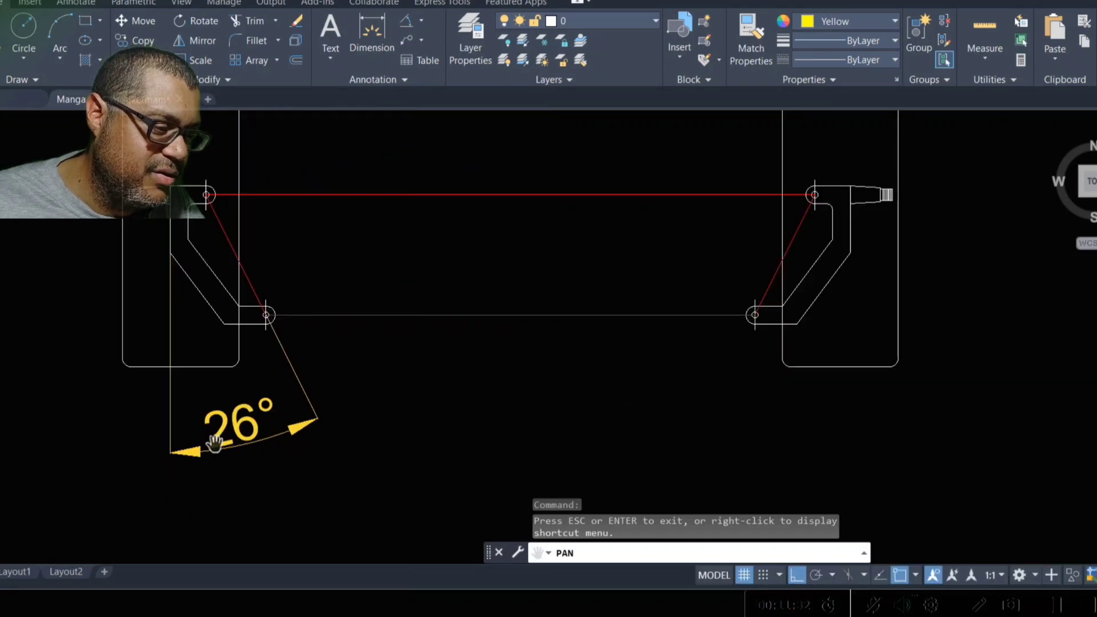
Step: Compare the long 26° steering arms with the arms of the neighbouring Ackermann drawing
{"action": "scroll", "coordinate": [247, 419], "scroll_direction": "down", "scroll_amount": 3}
{"action": "mouse_move", "coordinate": [258, 449]}
{"action": "left_mouse_down"}
{"action": "mouse_move", "coordinate": [270, 323]}
{"action": "mouse_move", "coordinate": [287, 385]}
{"action": "left_mouse_up"}
{"action": "scroll", "coordinate": [276, 485], "scroll_direction": "up", "scroll_amount": 2}
{"action": "scroll", "coordinate": [276, 485], "scroll_direction": "down", "scroll_amount": 3}
{"action": "mouse_move", "coordinate": [301, 485]}
{"action": "left_mouse_down"}
{"action": "mouse_move", "coordinate": [293, 410]}
{"action": "mouse_move", "coordinate": [318, 343]}
{"action": "left_mouse_up"}
{"action": "scroll", "coordinate": [319, 340], "scroll_direction": "up", "scroll_amount": 5}
{"action": "scroll", "coordinate": [320, 340], "scroll_direction": "down", "scroll_amount": 2}
{"action": "scroll", "coordinate": [346, 175], "scroll_direction": "down", "scroll_amount": 4}
{"action": "left_click_drag", "start_coordinate": [347, 171], "coordinate": [300, 382]}
{"action": "scroll", "coordinate": [301, 382], "scroll_direction": "up", "scroll_amount": 3}
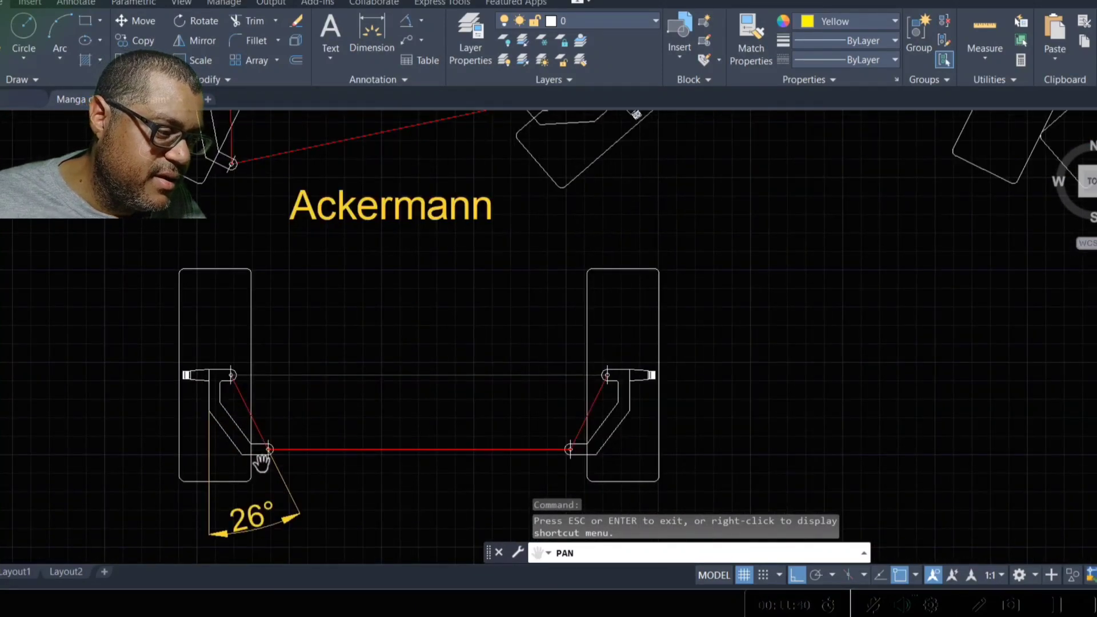
{"action": "scroll", "coordinate": [259, 495], "scroll_direction": "up", "scroll_amount": 2}
{"action": "left_click_drag", "start_coordinate": [251, 455], "coordinate": [246, 416]}
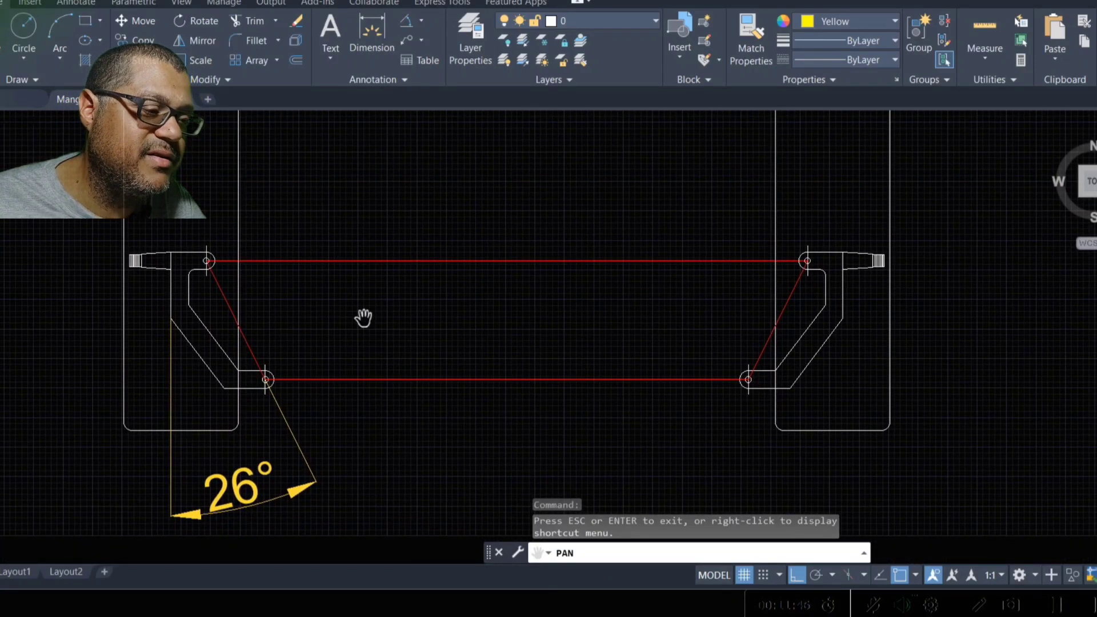
Step: Add an angular dimension between the turned right wheel's inner edge and its vertical line in the drawing with 26° steering arms
{"action": "left_click_drag", "start_coordinate": [350, 209], "coordinate": [280, 319]}
{"action": "left_click_drag", "start_coordinate": [300, 271], "coordinate": [361, 493]}
{"action": "scroll", "coordinate": [333, 428], "scroll_direction": "down", "scroll_amount": 2}
{"action": "mouse_move", "coordinate": [472, 426]}
{"action": "left_mouse_down"}
{"action": "mouse_move", "coordinate": [482, 385]}
{"action": "mouse_move", "coordinate": [576, 375]}
{"action": "left_mouse_up"}
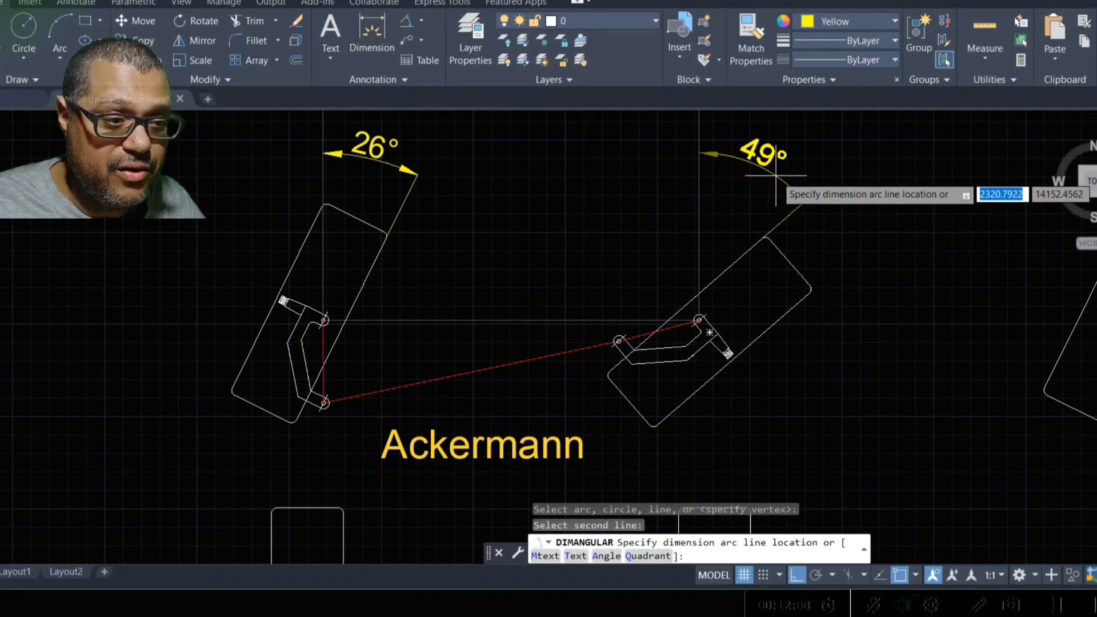
{"action": "left_click", "coordinate": [763, 187]}
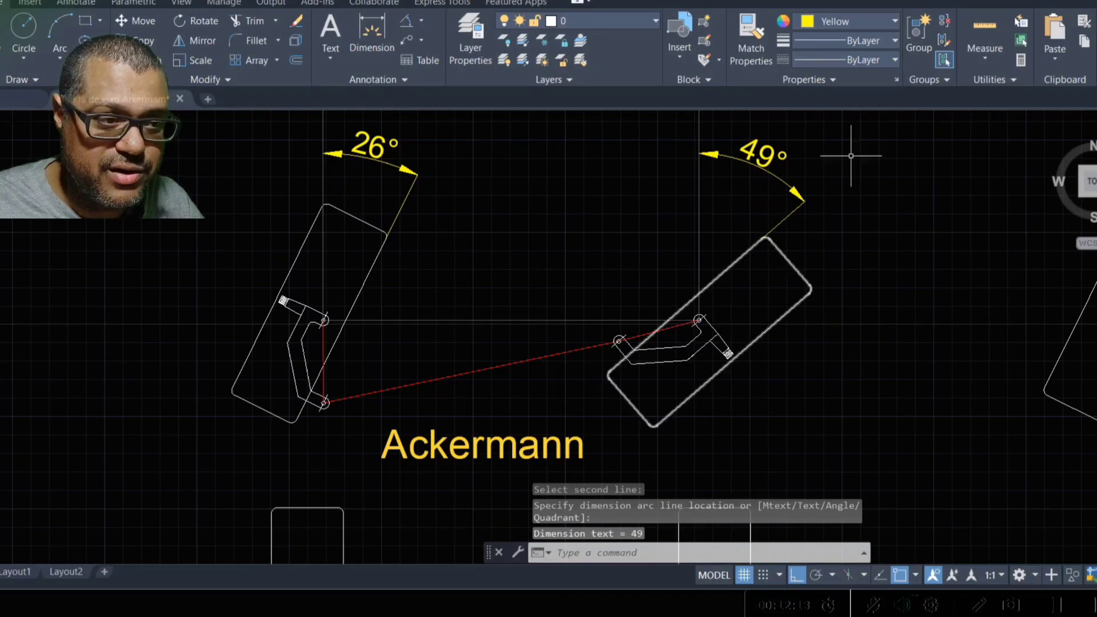
Step: Examine the overlaid wheel outlines beside the drawing with 26° steering arms, along with its wheel pairs
{"action": "type", "text": "p"}
{"action": "key", "text": "Return"}
{"action": "mouse_move", "coordinate": [1022, 345]}
{"action": "left_mouse_down"}
{"action": "mouse_move", "coordinate": [967, 343]}
{"action": "mouse_move", "coordinate": [602, 409]}
{"action": "mouse_move", "coordinate": [465, 406]}
{"action": "mouse_move", "coordinate": [534, 333]}
{"action": "left_mouse_up"}
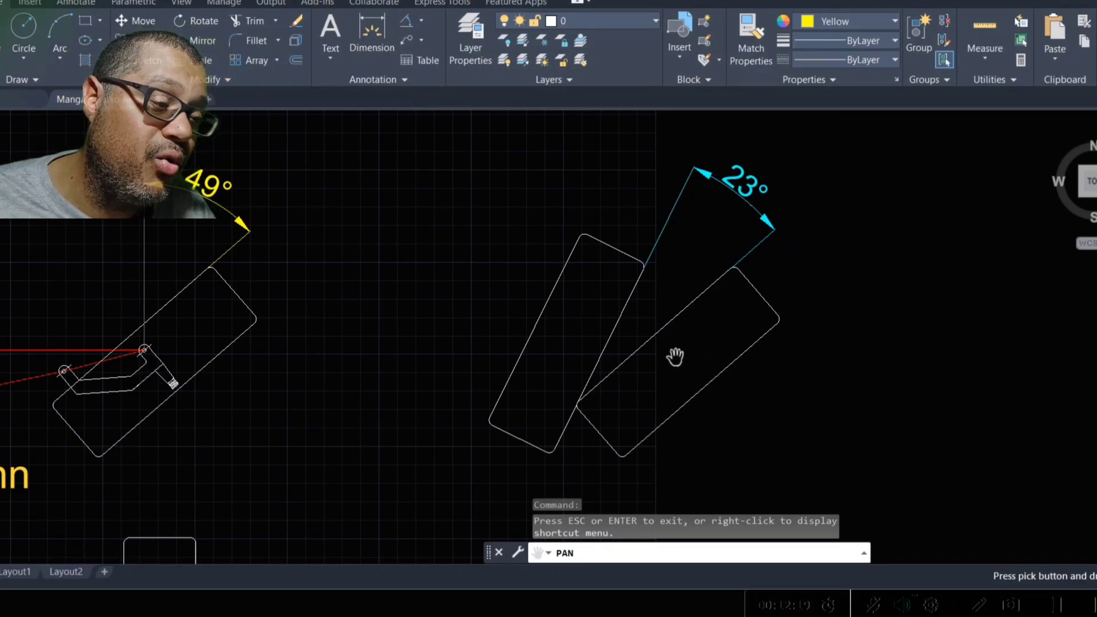
{"action": "scroll", "coordinate": [680, 332], "scroll_direction": "down", "scroll_amount": 4}
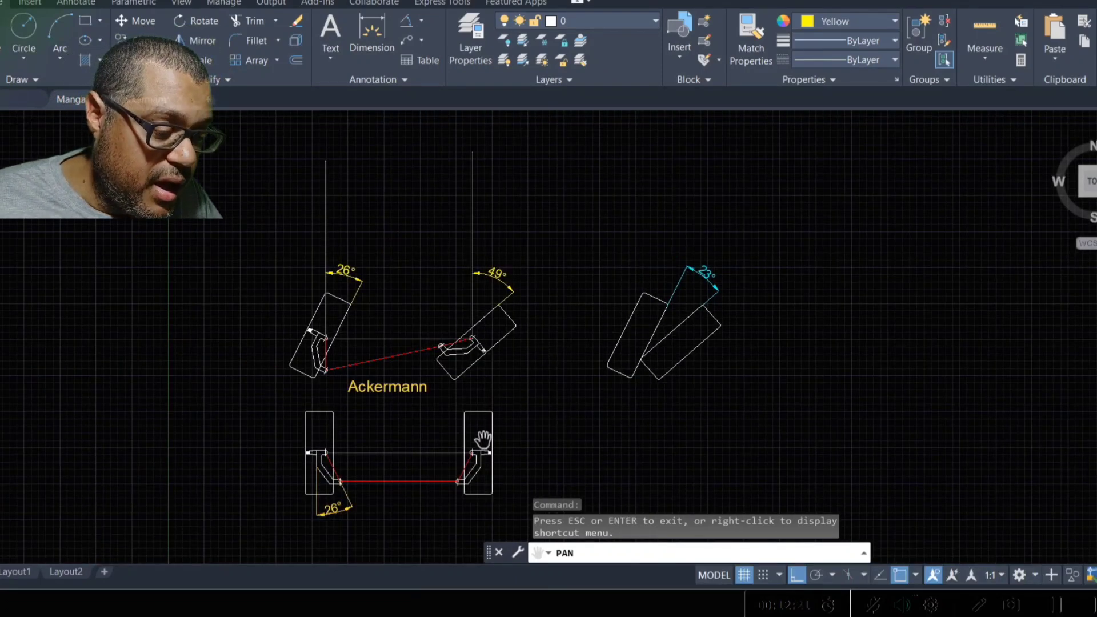
{"action": "left_click_drag", "start_coordinate": [483, 439], "coordinate": [469, 338]}
{"action": "scroll", "coordinate": [387, 308], "scroll_direction": "up", "scroll_amount": 6}
{"action": "left_click_drag", "start_coordinate": [318, 238], "coordinate": [392, 286]}
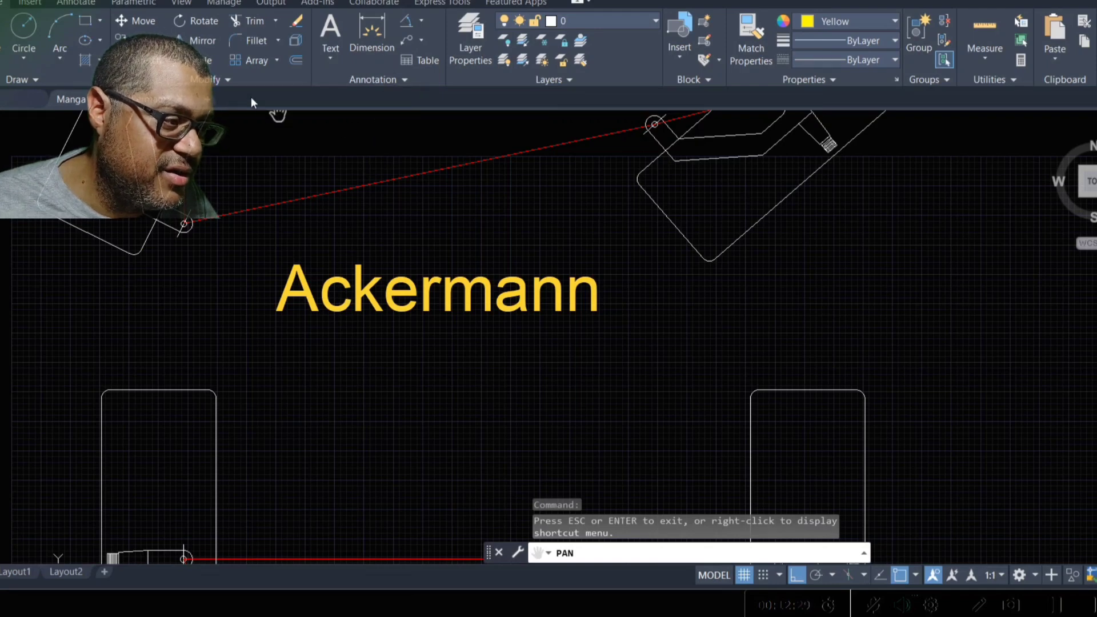
{"action": "left_click", "coordinate": [1, 34]}
{"action": "left_click", "coordinate": [143, 322]}
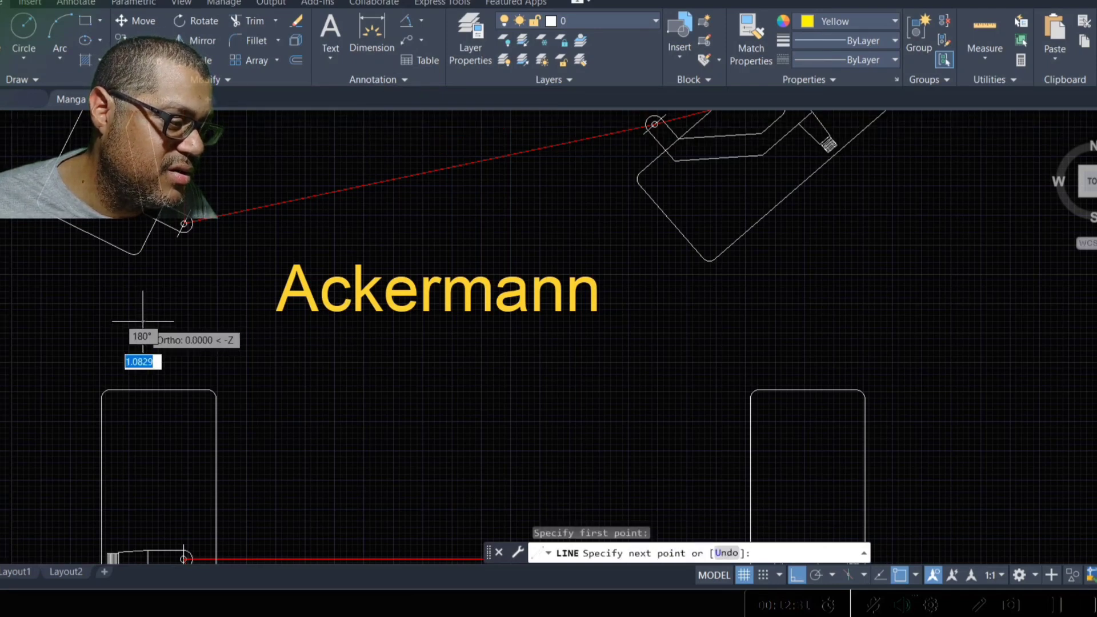
{"action": "key", "text": "Escape"}
Step: Change the Ackermann label of the drawing with 26° steering arms to Pro-Ackermann
{"action": "double_click", "coordinate": [291, 284]}
{"action": "type", "text": "Pro"}
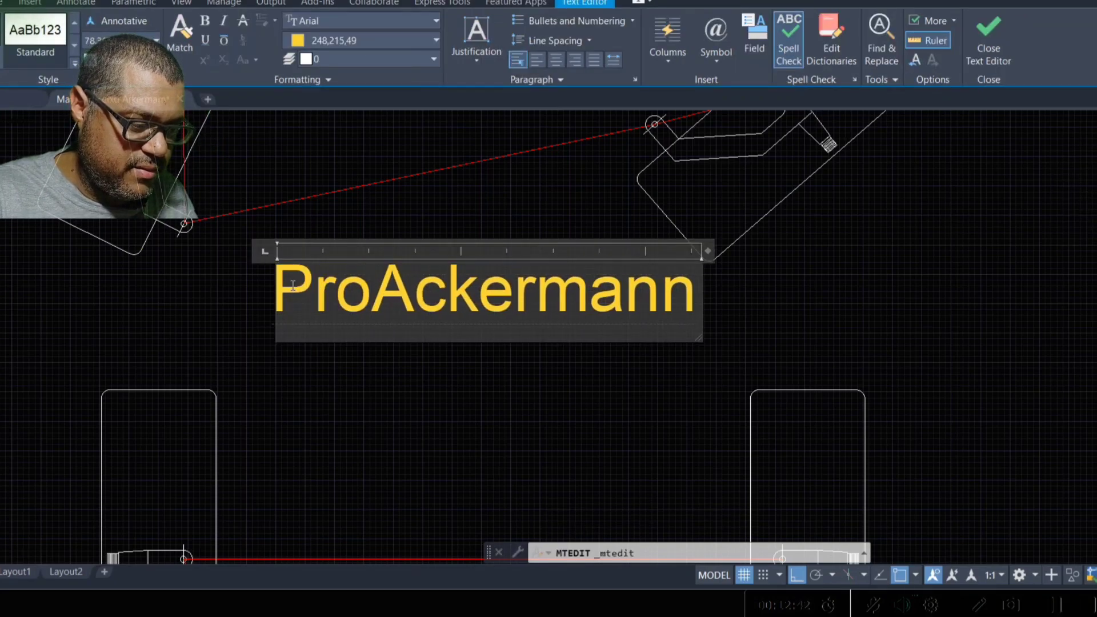
{"action": "type", "text": "-"}
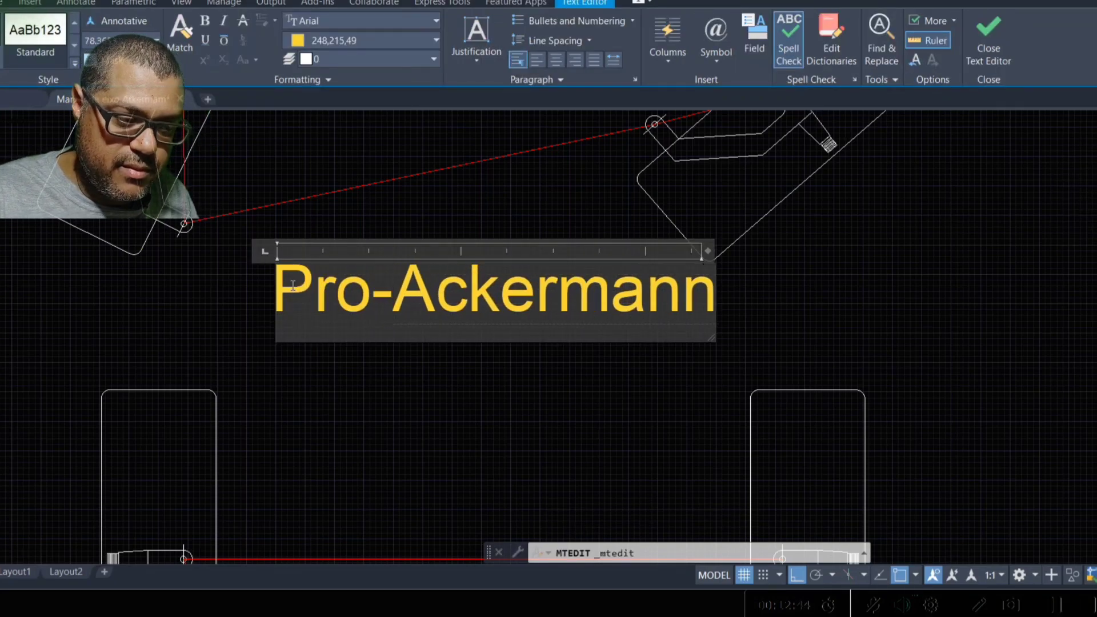
{"action": "left_click", "coordinate": [541, 325]}
{"action": "scroll", "coordinate": [566, 267], "scroll_direction": "down", "scroll_amount": 5}
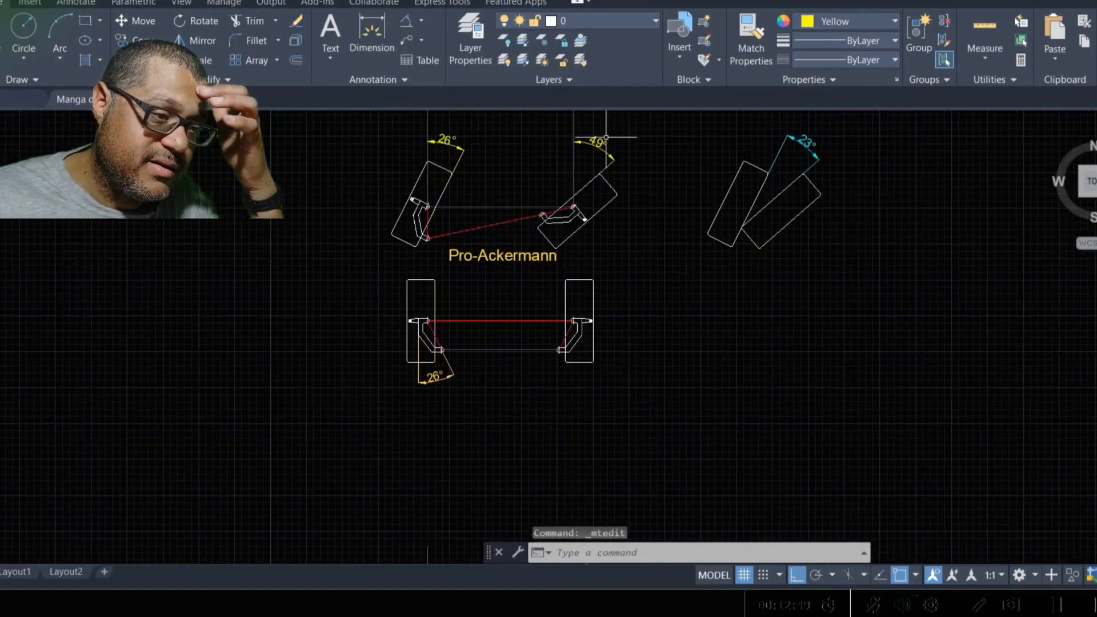
{"action": "scroll", "coordinate": [571, 173], "scroll_direction": "up", "scroll_amount": 3}
{"action": "scroll", "coordinate": [506, 223], "scroll_direction": "down", "scroll_amount": 4}
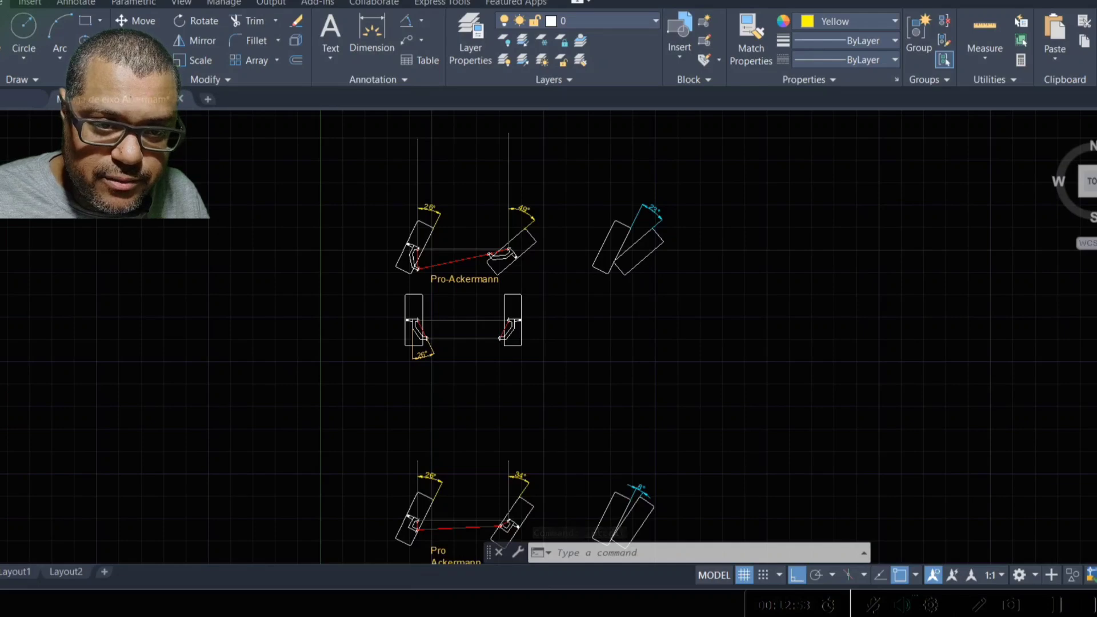
Step: Examine the straight wheel pair with steering arms pointing forward and its linkage lines in the Ackermann drawing
{"action": "type", "text": "p"}
{"action": "key", "text": "Return"}
{"action": "left_click_drag", "start_coordinate": [698, 417], "coordinate": [594, 240]}
{"action": "left_click_drag", "start_coordinate": [503, 392], "coordinate": [503, 240]}
{"action": "mouse_move", "coordinate": [463, 381]}
{"action": "left_mouse_down"}
{"action": "mouse_move", "coordinate": [461, 480]}
{"action": "mouse_move", "coordinate": [410, 235]}
{"action": "left_mouse_up"}
{"action": "scroll", "coordinate": [441, 465], "scroll_direction": "up", "scroll_amount": 2}
{"action": "left_click_drag", "start_coordinate": [409, 366], "coordinate": [395, 269]}
{"action": "left_click_drag", "start_coordinate": [389, 538], "coordinate": [366, 153]}
{"action": "left_click_drag", "start_coordinate": [387, 346], "coordinate": [389, 285]}
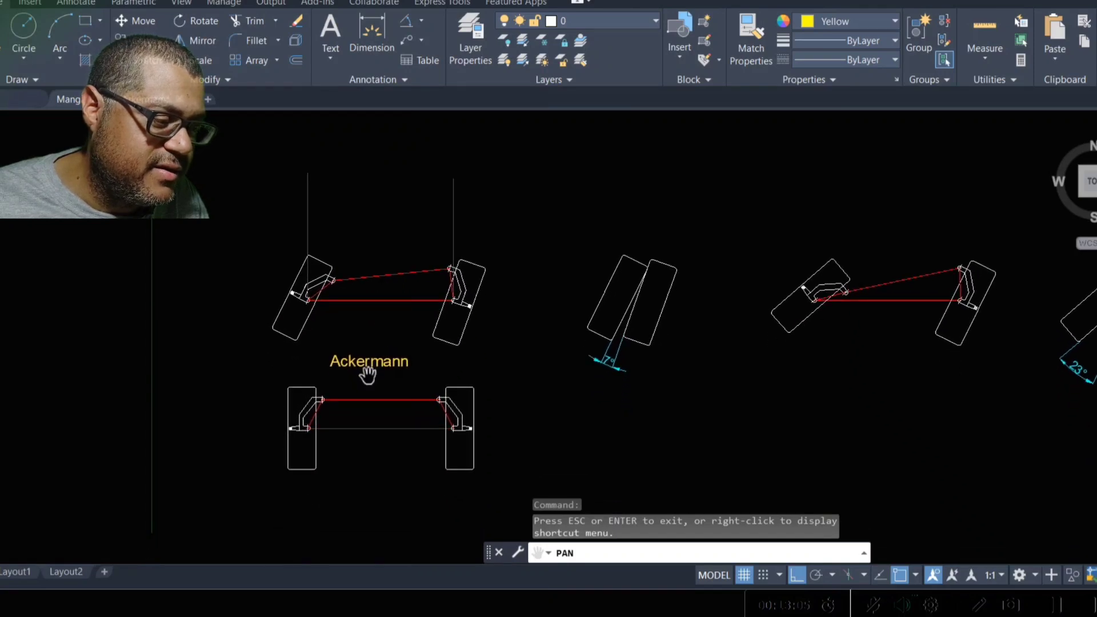
{"action": "scroll", "coordinate": [368, 383], "scroll_direction": "up", "scroll_amount": 6}
{"action": "left_click_drag", "start_coordinate": [354, 342], "coordinate": [374, 224]}
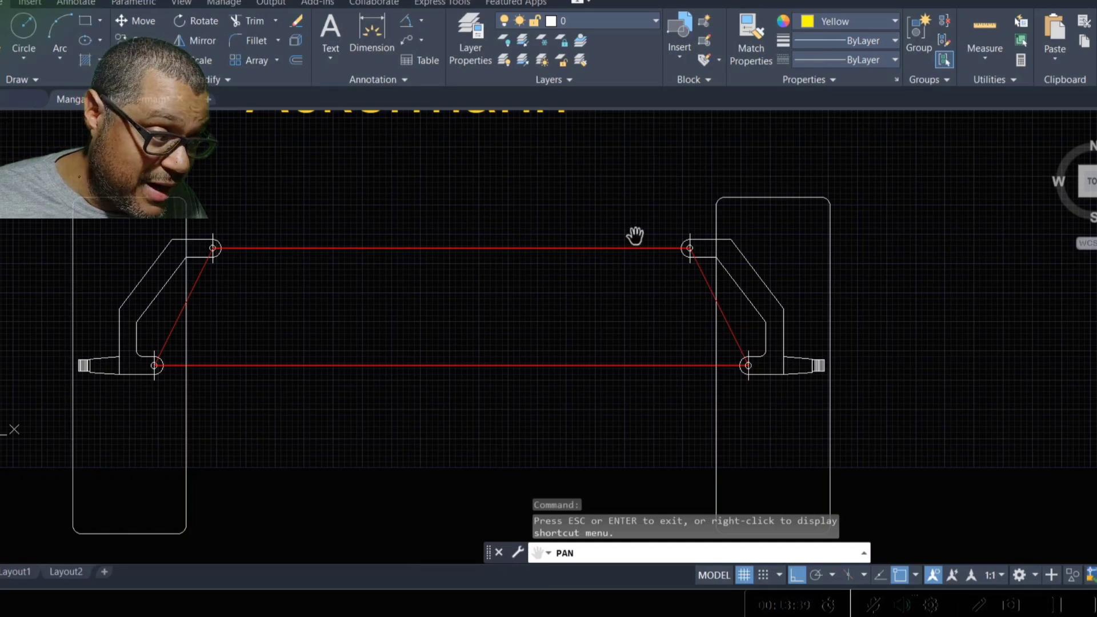
Step: Add angular dimensions between each turned wheel's inner edge and its vertical line in the drawing with forward-pointing steering arms
{"action": "left_click_drag", "start_coordinate": [502, 177], "coordinate": [508, 404]}
{"action": "scroll", "coordinate": [508, 343], "scroll_direction": "up", "scroll_amount": 2}
{"action": "left_click_drag", "start_coordinate": [507, 343], "coordinate": [513, 432]}
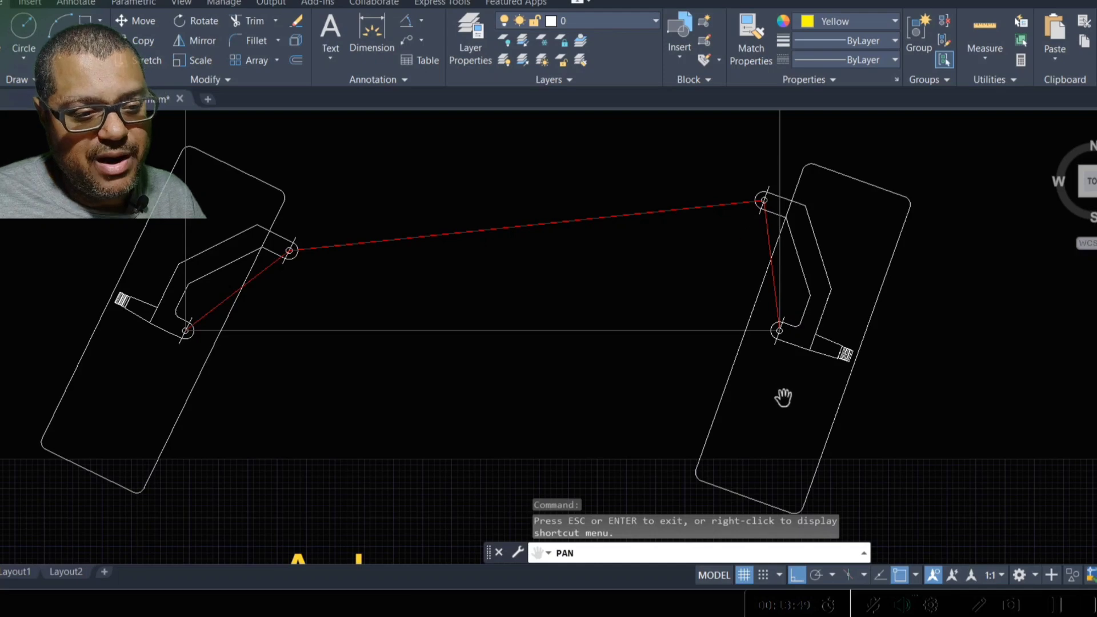
{"action": "left_click_drag", "start_coordinate": [660, 309], "coordinate": [652, 387]}
{"action": "scroll", "coordinate": [571, 306], "scroll_direction": "down", "scroll_amount": 3}
{"action": "left_click_drag", "start_coordinate": [571, 306], "coordinate": [543, 330]}
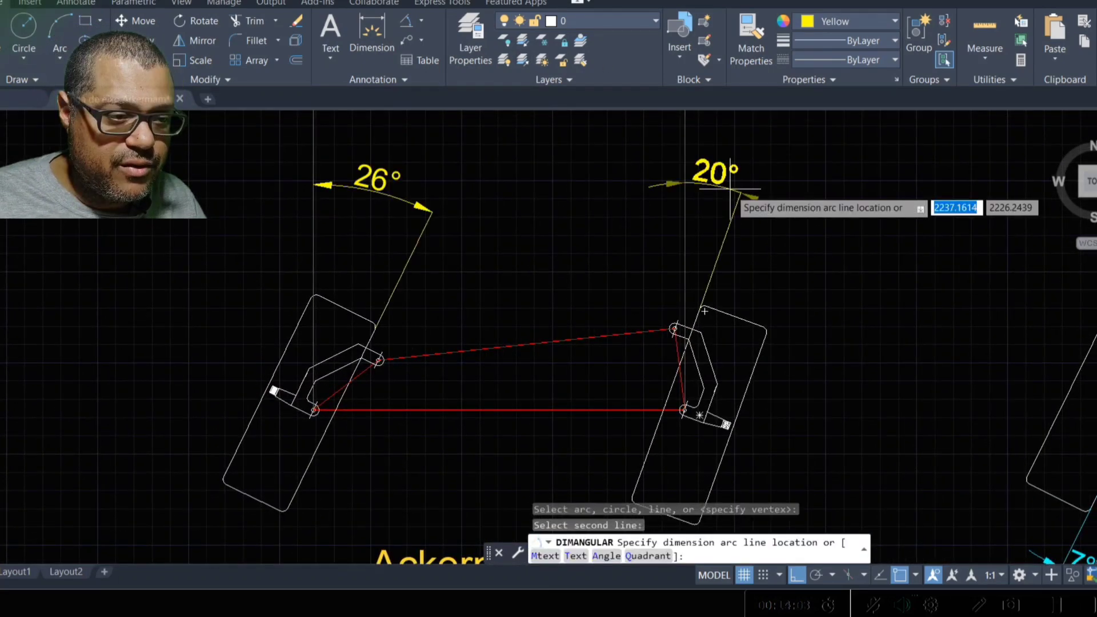
{"action": "left_click", "coordinate": [737, 197]}
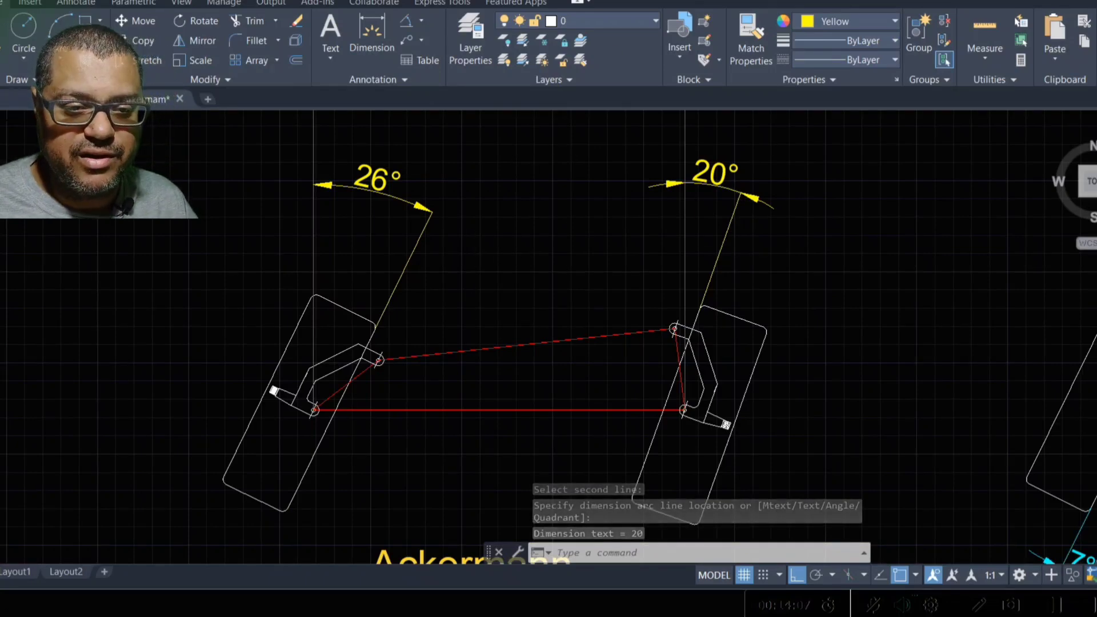
Step: Examine the overlaid wheel outlines and their angle beside the drawing with forward-pointing steering arms
{"action": "type", "text": "p"}
{"action": "key", "text": "Return"}
{"action": "mouse_move", "coordinate": [1026, 346]}
{"action": "left_mouse_down"}
{"action": "mouse_move", "coordinate": [545, 239]}
{"action": "mouse_move", "coordinate": [504, 207]}
{"action": "left_mouse_up"}
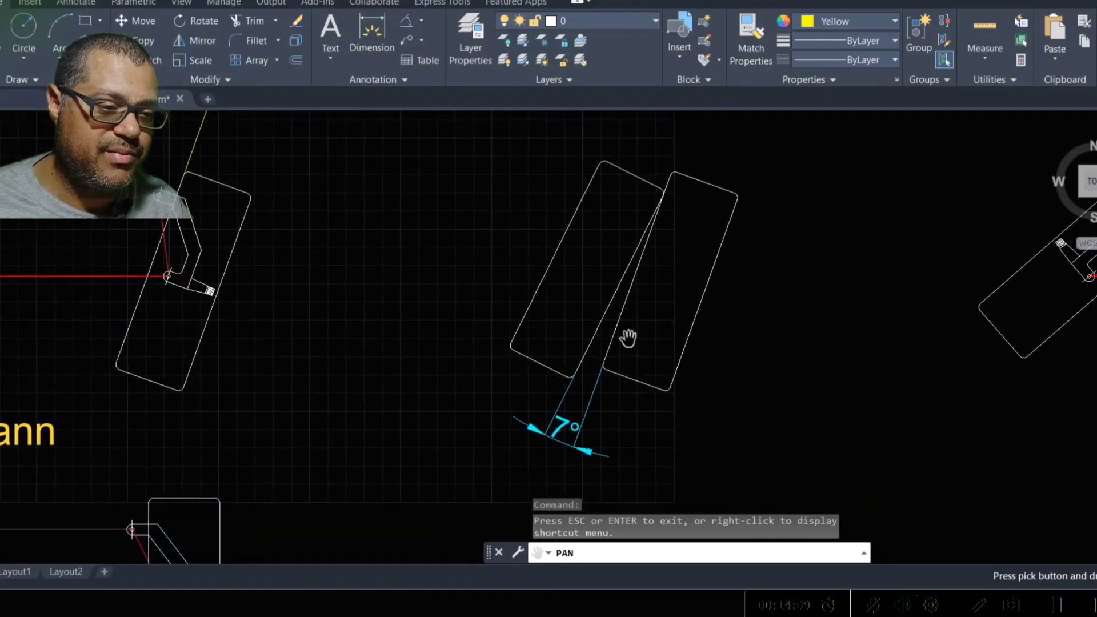
{"action": "scroll", "coordinate": [600, 355], "scroll_direction": "up", "scroll_amount": 4}
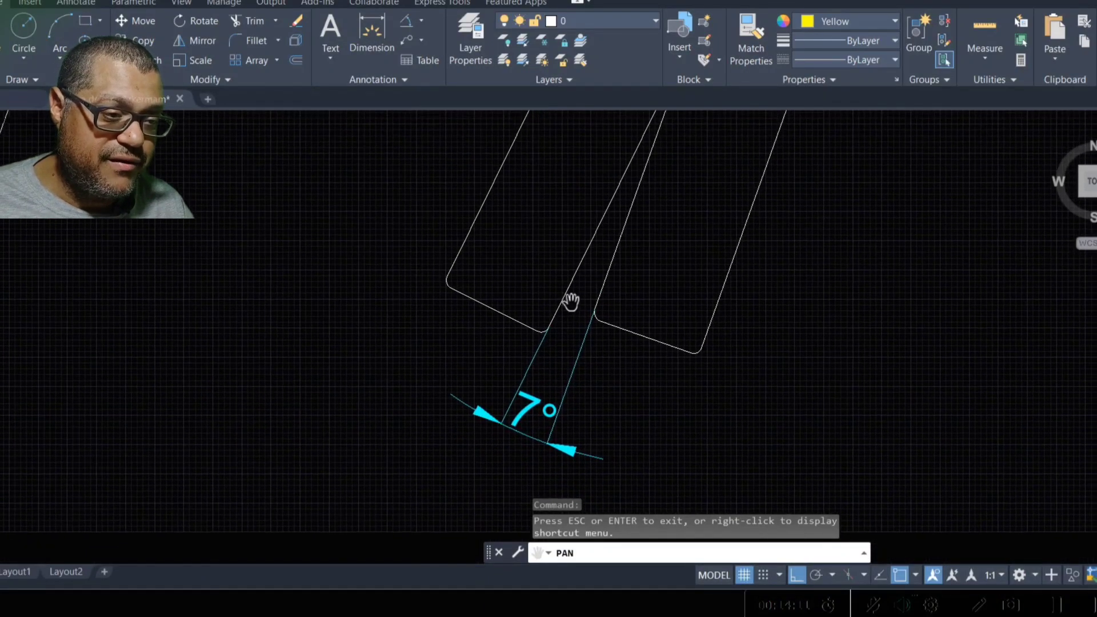
{"action": "left_click_drag", "start_coordinate": [564, 326], "coordinate": [545, 370]}
{"action": "scroll", "coordinate": [563, 323], "scroll_direction": "down", "scroll_amount": 2}
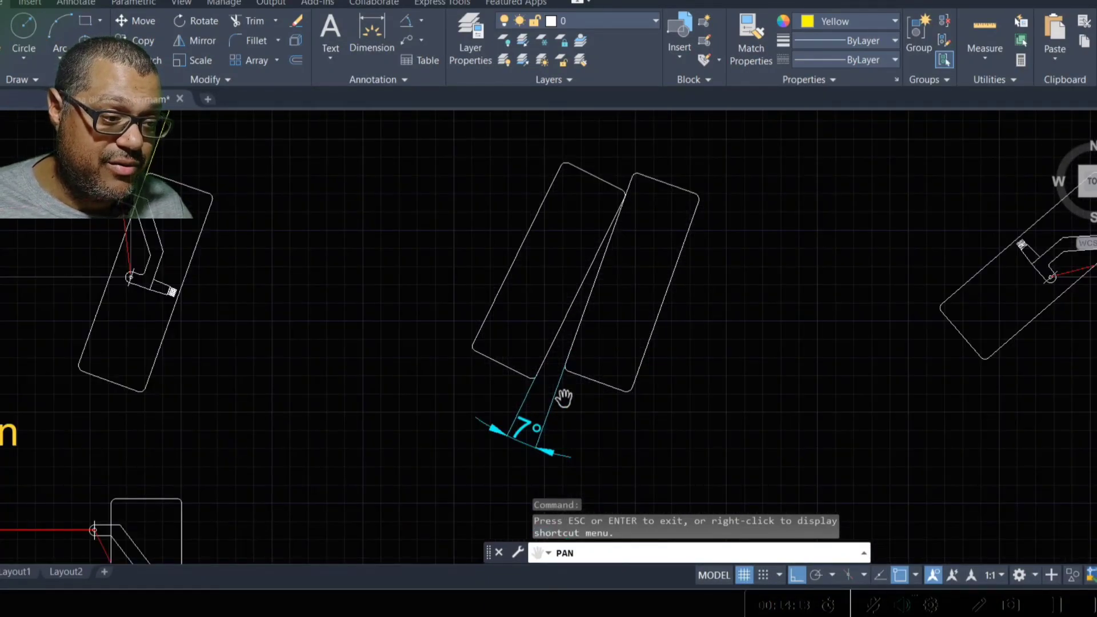
{"action": "left_click_drag", "start_coordinate": [560, 394], "coordinate": [568, 342]}
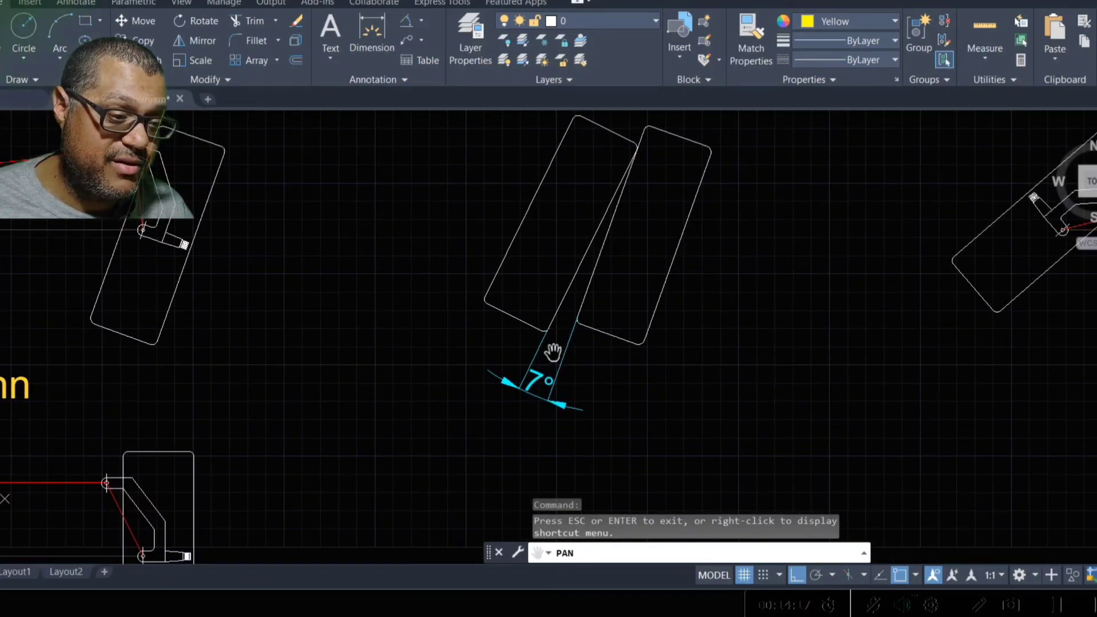
{"action": "left_click_drag", "start_coordinate": [533, 309], "coordinate": [571, 331]}
{"action": "scroll", "coordinate": [556, 371], "scroll_direction": "down", "scroll_amount": 2}
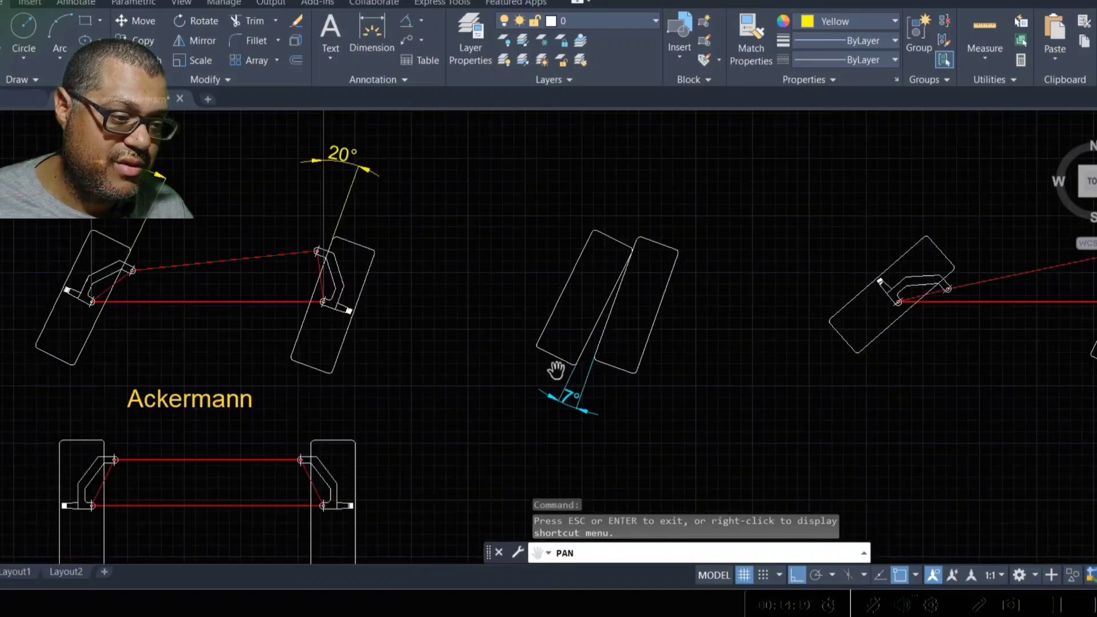
{"action": "scroll", "coordinate": [558, 401], "scroll_direction": "up", "scroll_amount": 4}
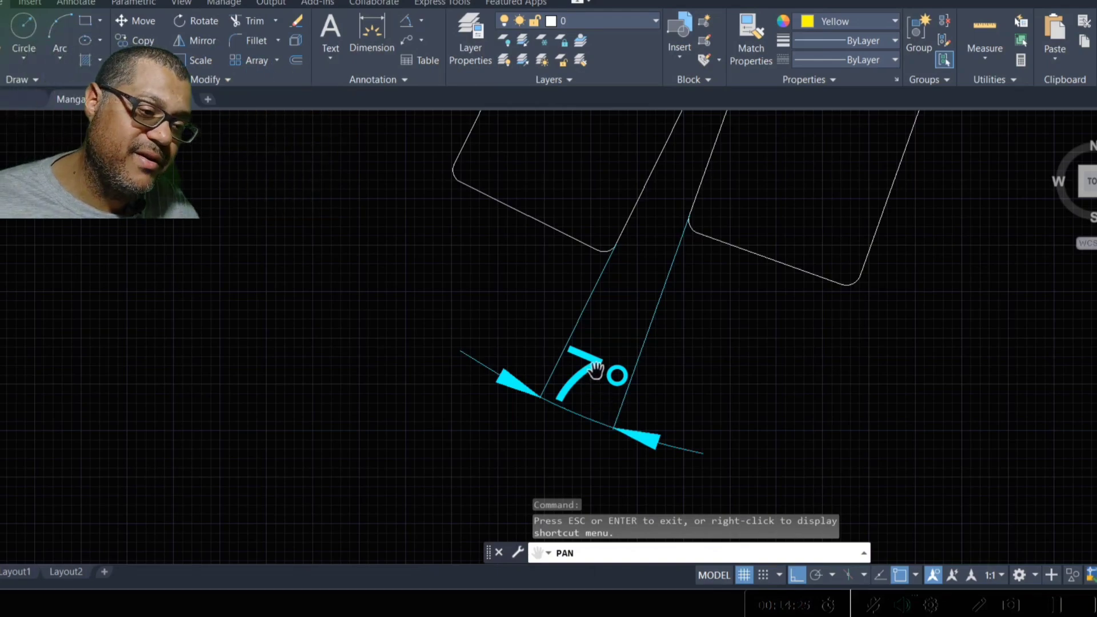
{"action": "scroll", "coordinate": [590, 378], "scroll_direction": "down", "scroll_amount": 4}
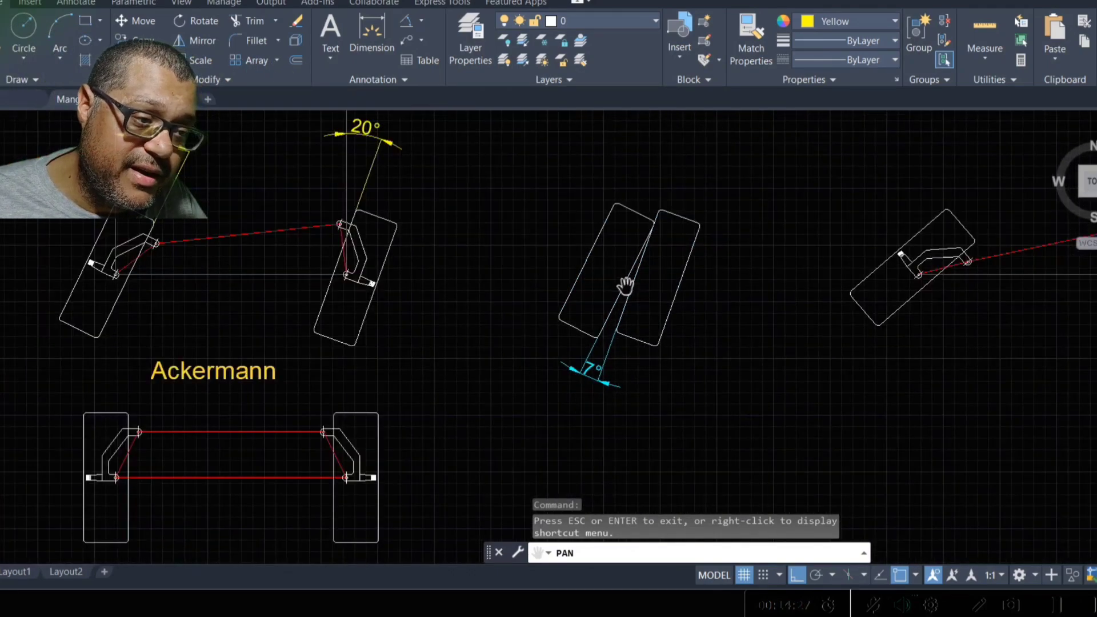
{"action": "left_click_drag", "start_coordinate": [621, 295], "coordinate": [622, 320]}
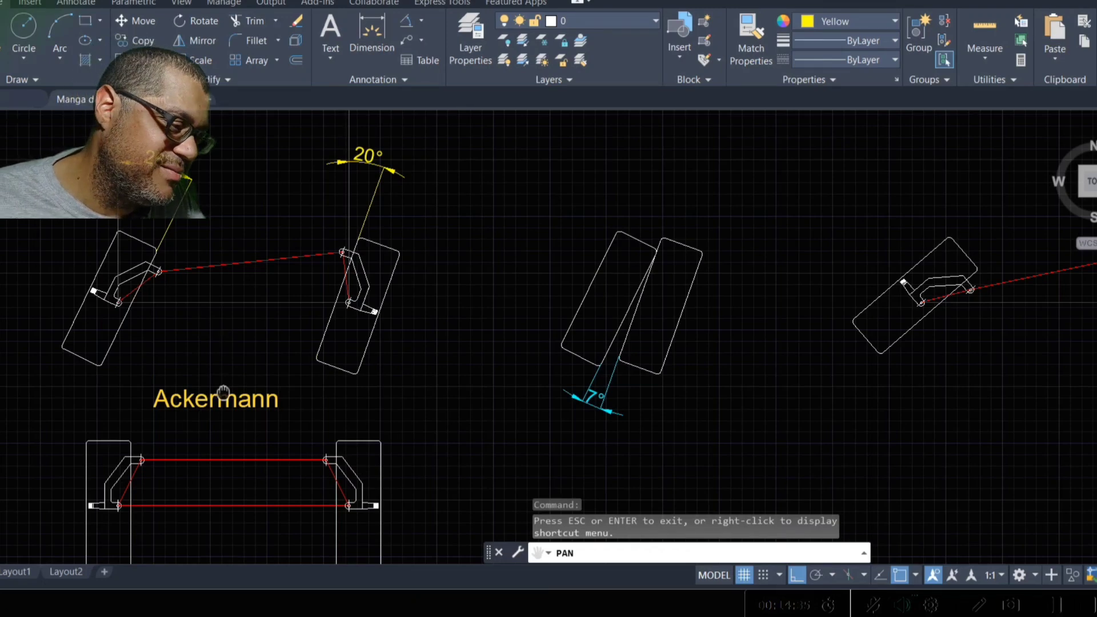
Step: Change the Ackermann label of the drawing with forward-pointing steering arms to Anti-Ackermann
{"action": "left_click_drag", "start_coordinate": [223, 391], "coordinate": [443, 318]}
{"action": "scroll", "coordinate": [400, 318], "scroll_direction": "up", "scroll_amount": 4}
{"action": "key", "text": "Escape"}
{"action": "double_click", "coordinate": [344, 332]}
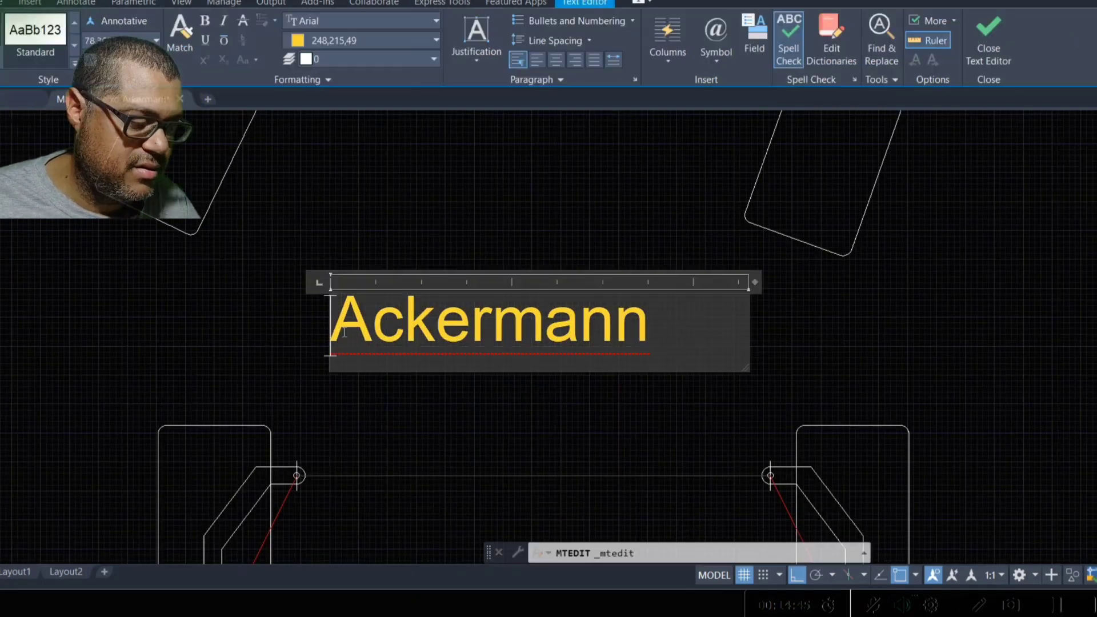
{"action": "type", "text": "Ann"}
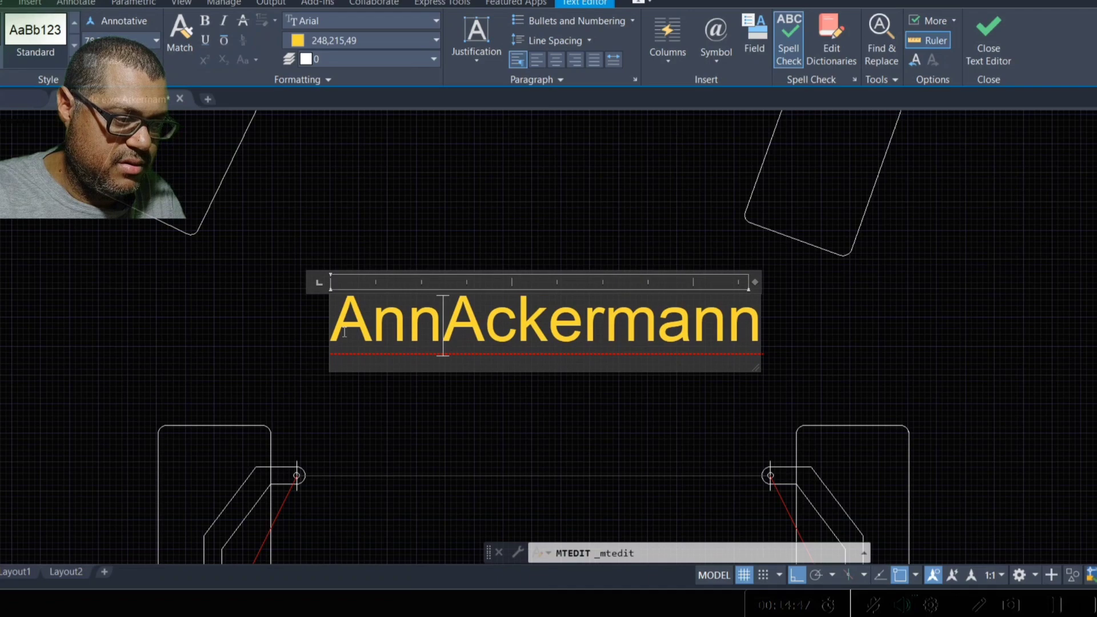
{"action": "key", "text": "BackSpace"}
{"action": "type", "text": "ti"}
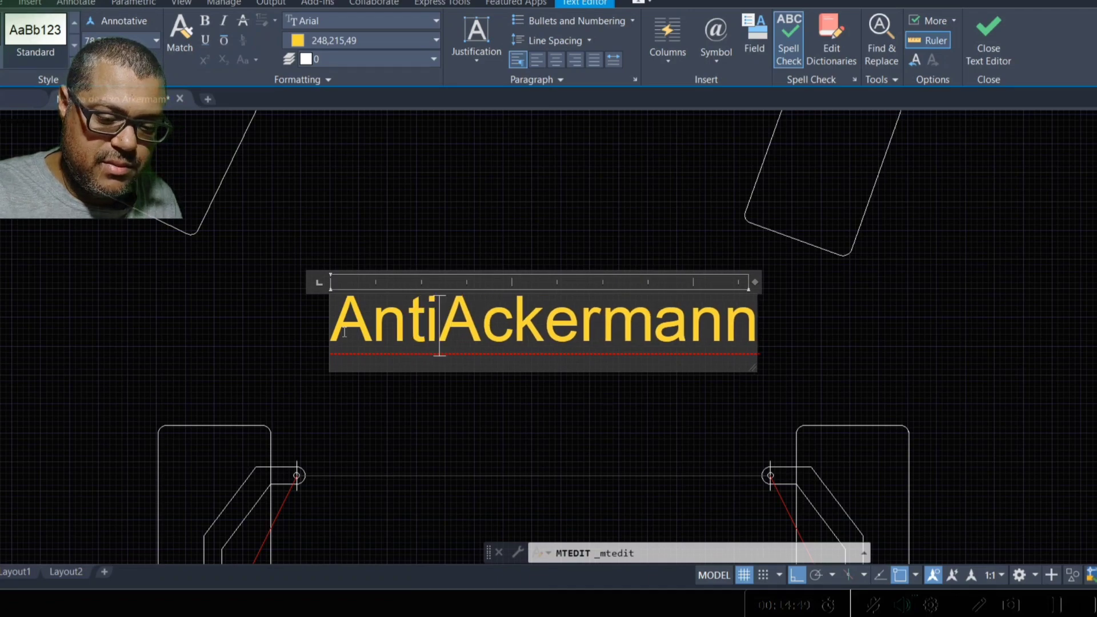
{"action": "type", "text": "-"}
{"action": "key", "text": "ctrl+Return"}
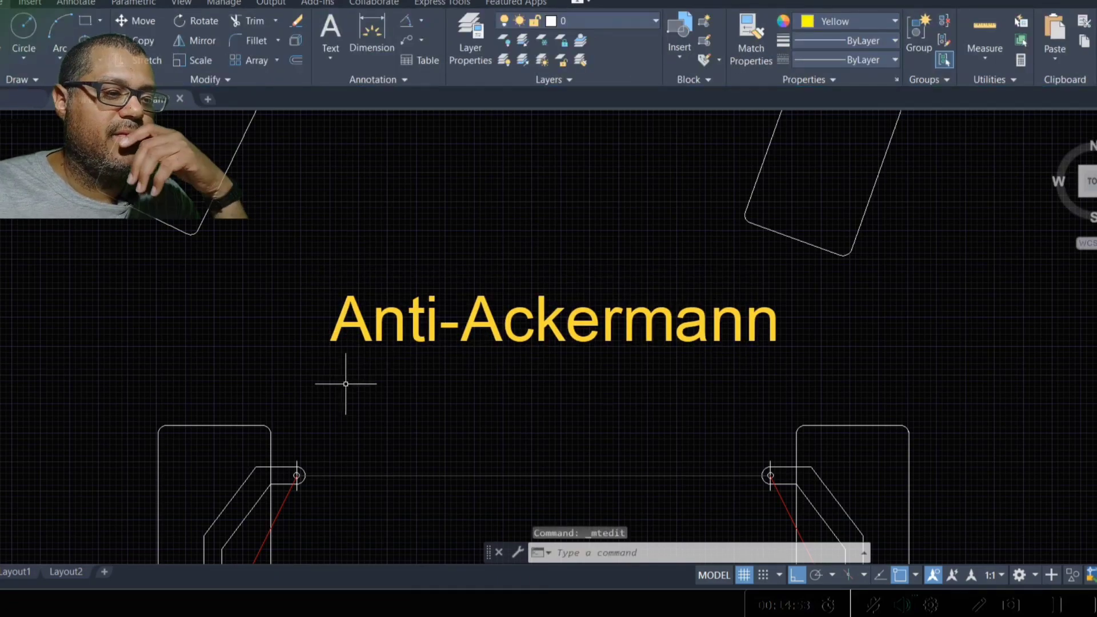
Step: Compare the turned wheels and overlaid outlines of the Anti-Ackermann drawing with the neighbouring wheel pair turned further
{"action": "scroll", "coordinate": [360, 366], "scroll_direction": "down", "scroll_amount": 4}
{"action": "scroll", "coordinate": [404, 289], "scroll_direction": "up", "scroll_amount": 2}
{"action": "scroll", "coordinate": [400, 343], "scroll_direction": "down", "scroll_amount": 2}
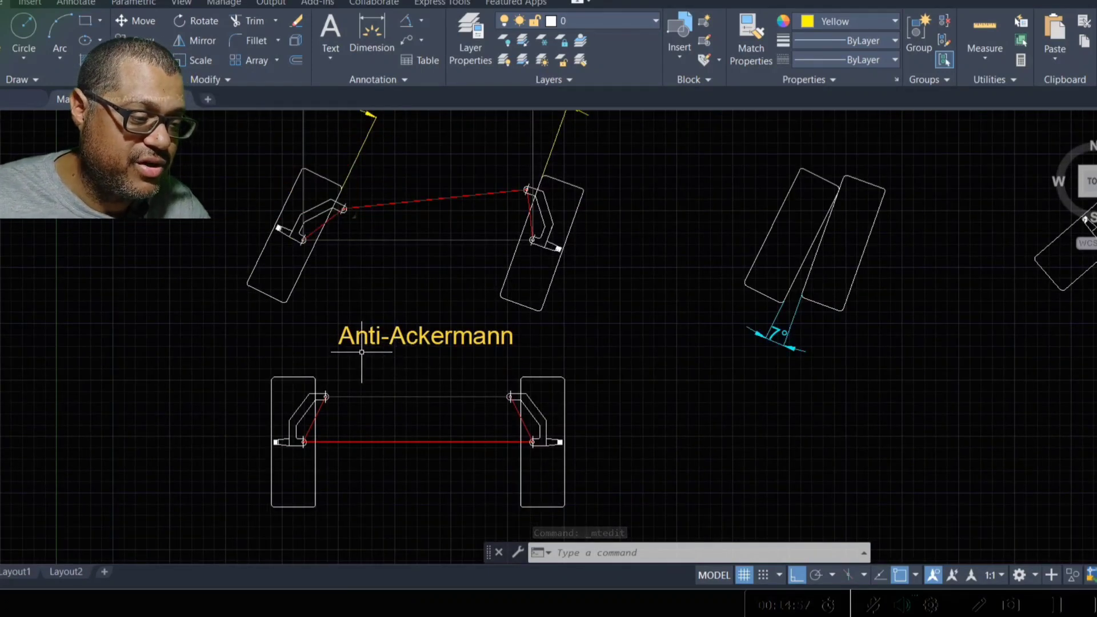
{"action": "scroll", "coordinate": [384, 354], "scroll_direction": "up", "scroll_amount": 4}
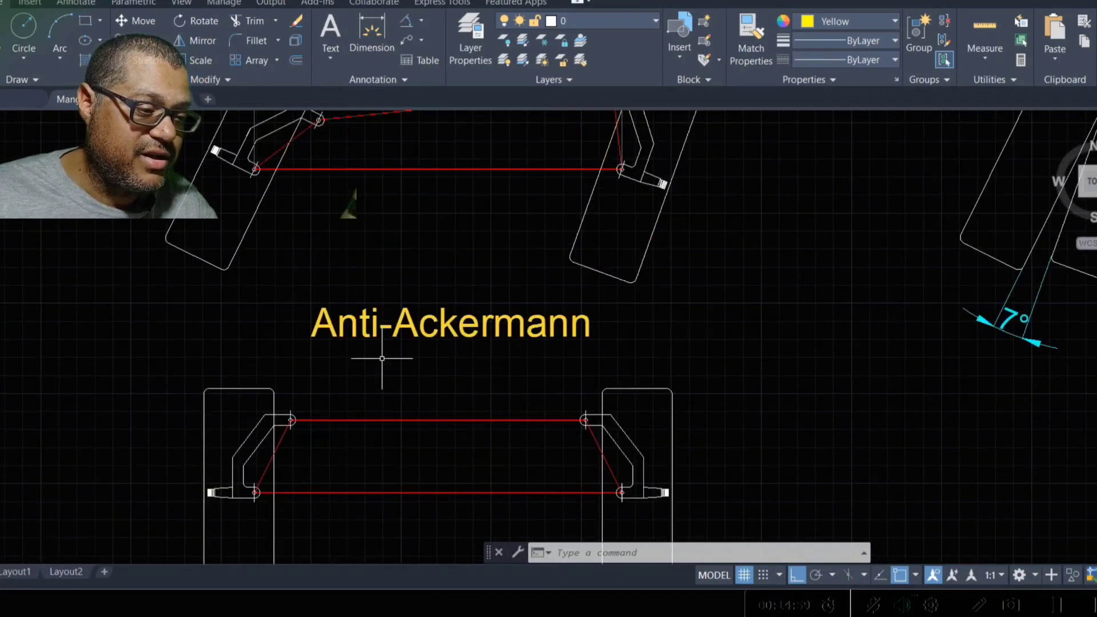
{"action": "scroll", "coordinate": [378, 332], "scroll_direction": "down", "scroll_amount": 5}
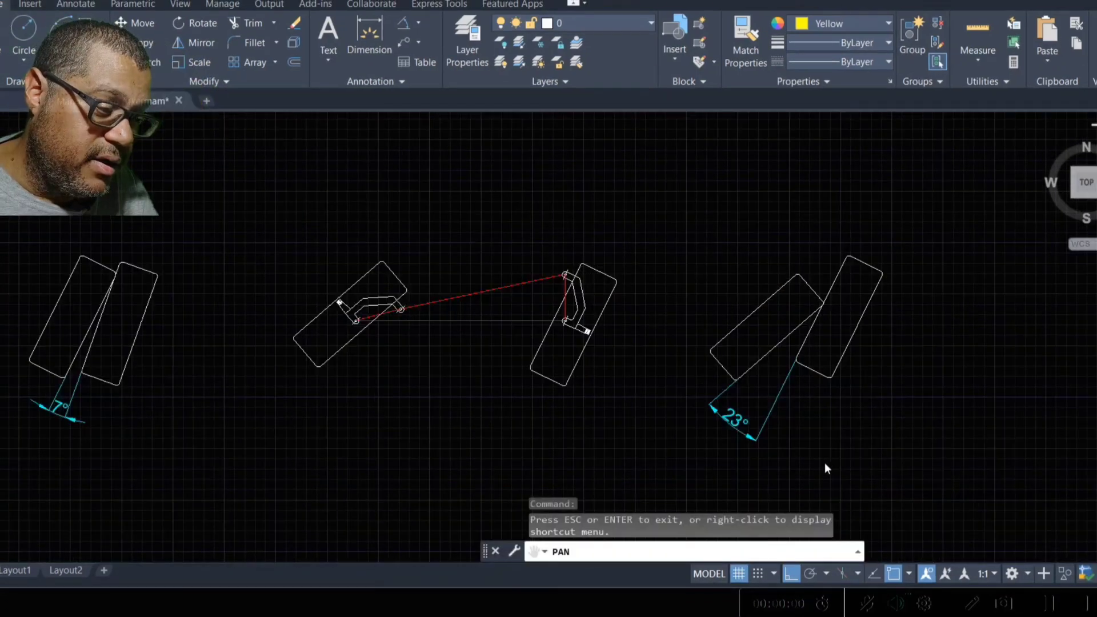
{"action": "scroll", "coordinate": [377, 337], "scroll_direction": "down", "scroll_amount": 4}
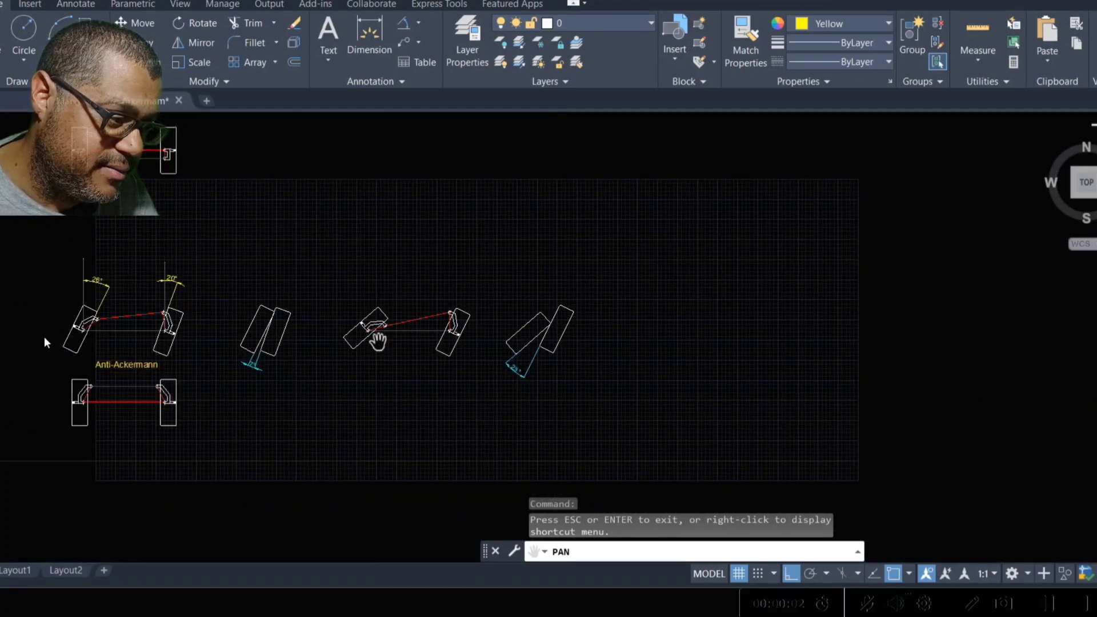
{"action": "scroll", "coordinate": [45, 337], "scroll_direction": "up", "scroll_amount": 6}
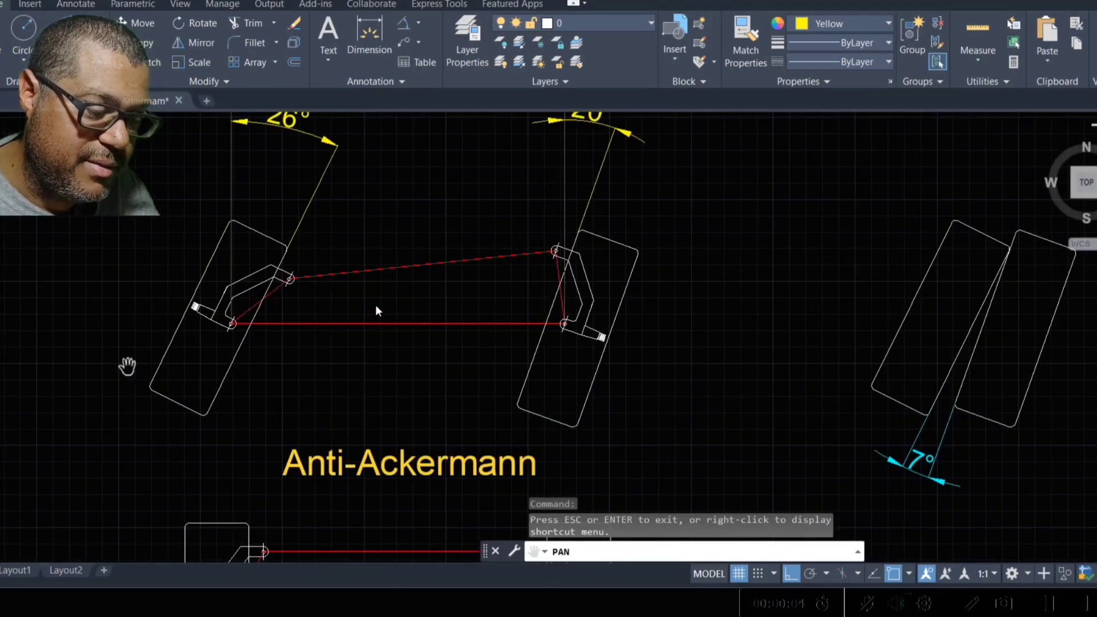
{"action": "scroll", "coordinate": [347, 299], "scroll_direction": "down", "scroll_amount": 3}
{"action": "scroll", "coordinate": [369, 255], "scroll_direction": "up", "scroll_amount": 3}
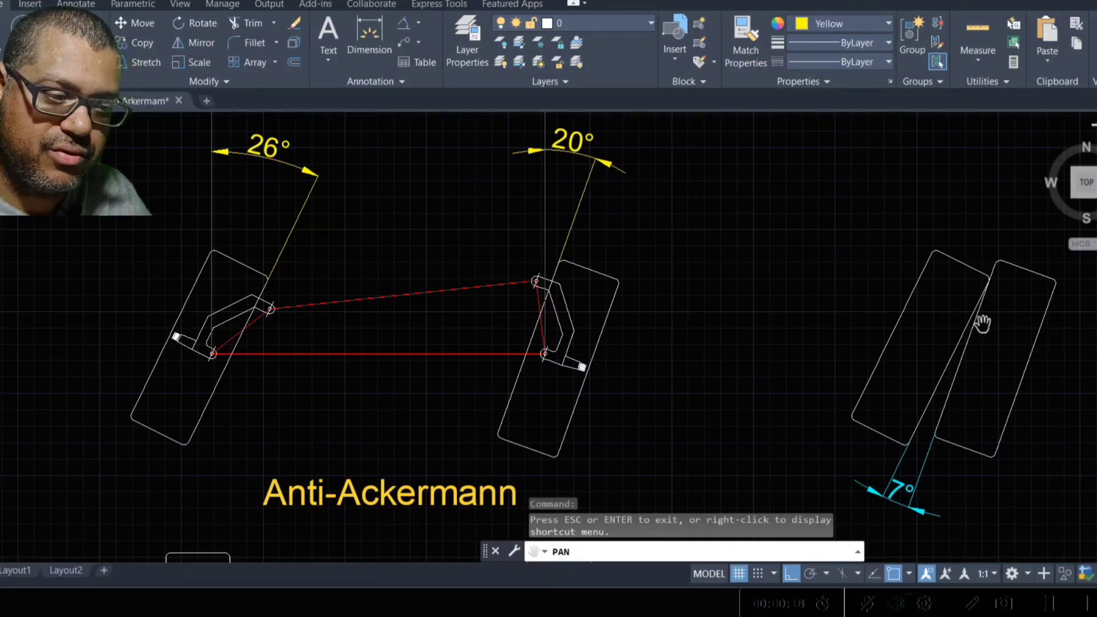
{"action": "left_click_drag", "start_coordinate": [989, 330], "coordinate": [901, 323]}
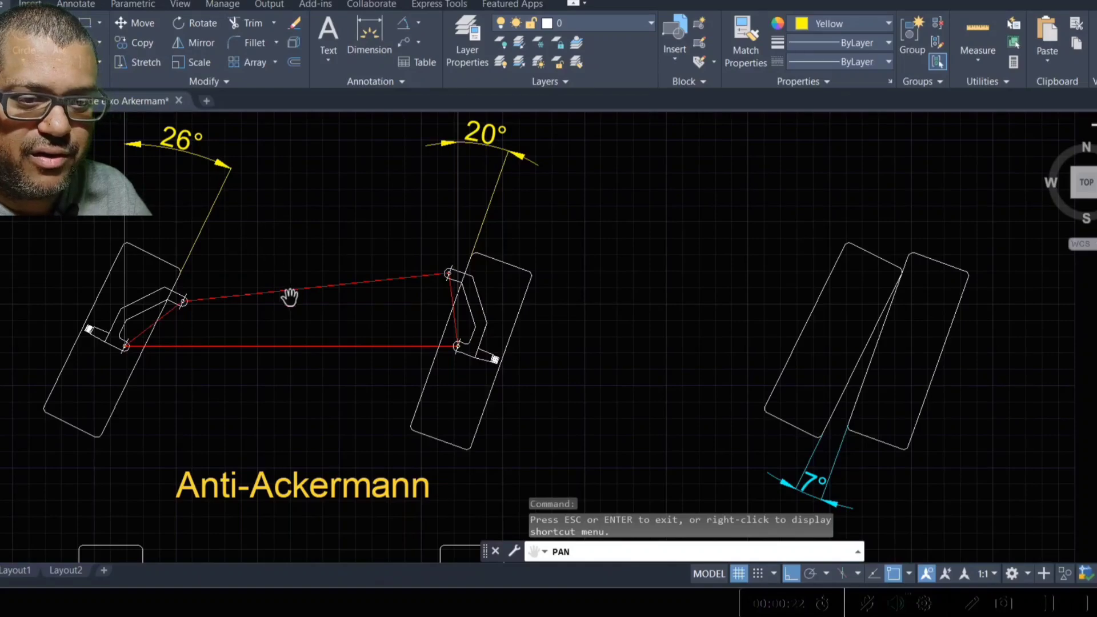
Step: Add an angular dimension between the left wheel's inner edge and its vertical line in the turned pair beside the Anti-Ackermann drawing
{"action": "left_click_drag", "start_coordinate": [835, 385], "coordinate": [499, 356]}
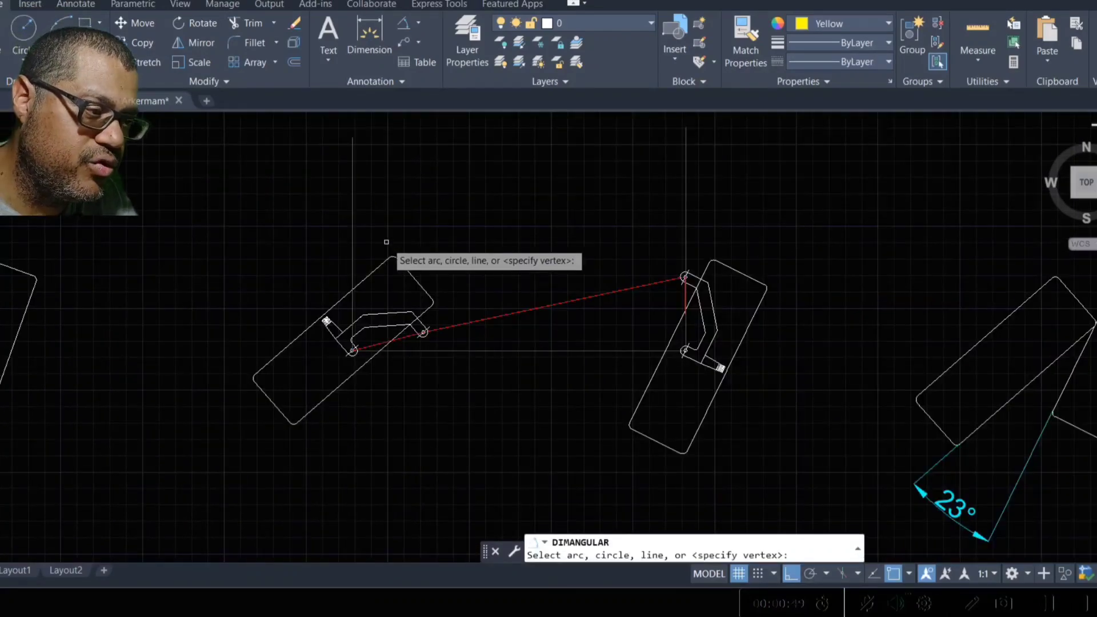
{"action": "left_click", "coordinate": [352, 206]}
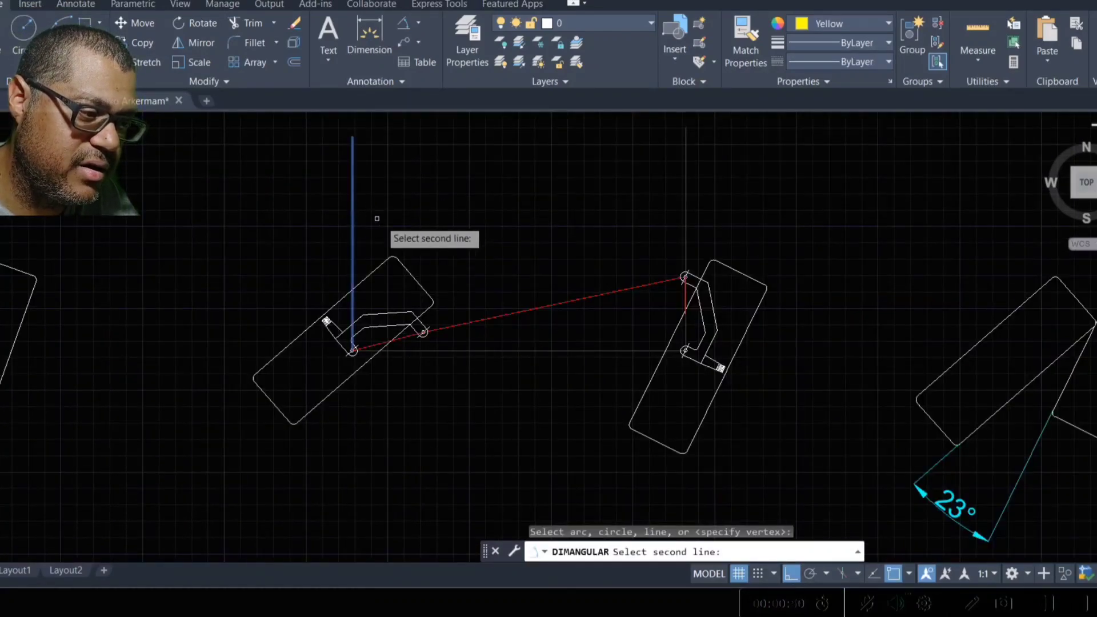
{"action": "left_click", "coordinate": [419, 313]}
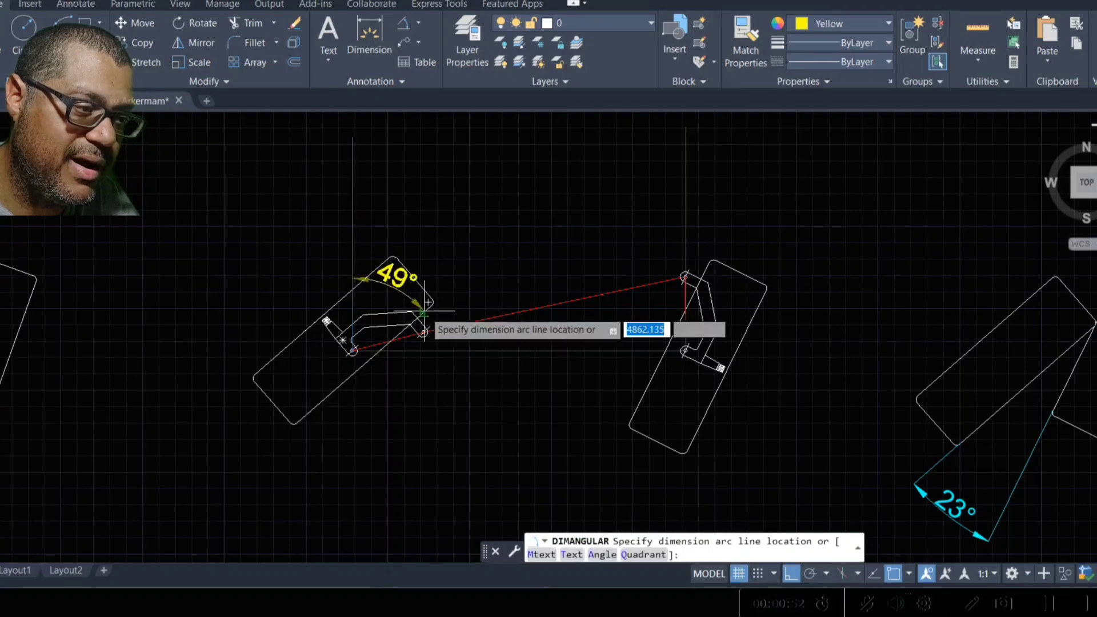
{"action": "left_click", "coordinate": [467, 200]}
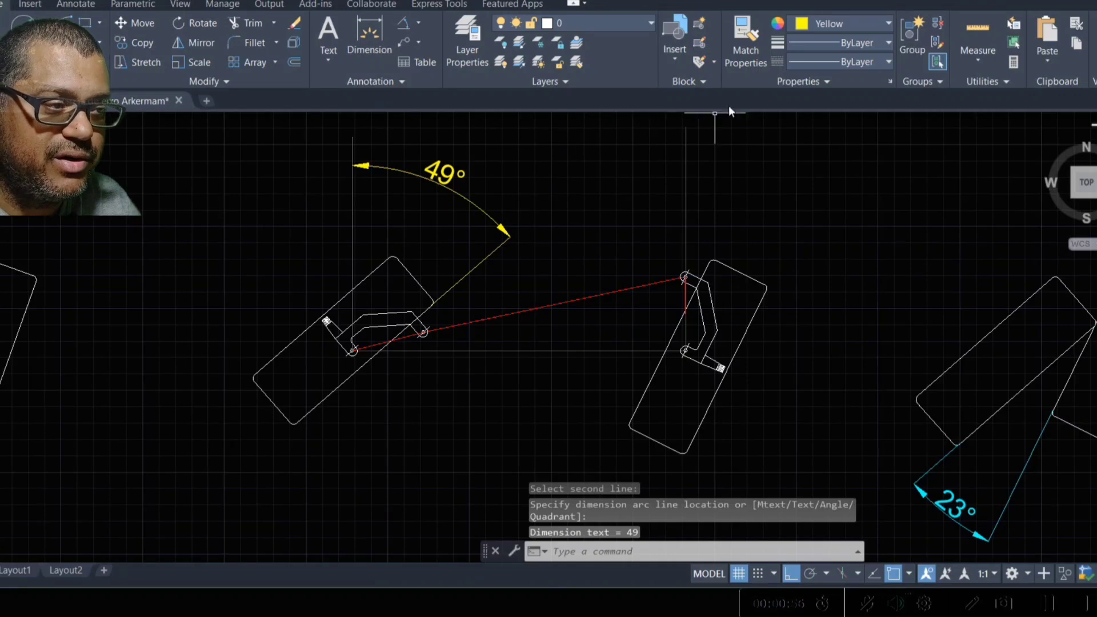
Step: Add an angular dimension between the right wheel's inner edge and its vertical line in the further-turned pair, placed above the wheel
{"action": "left_click", "coordinate": [400, 23]}
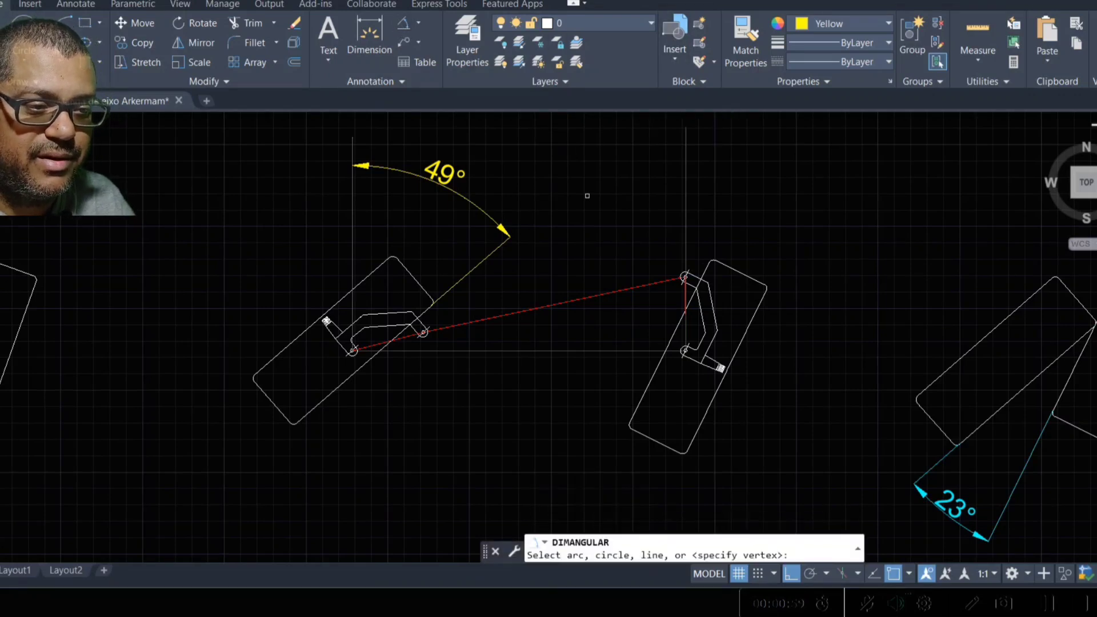
{"action": "left_click", "coordinate": [708, 264]}
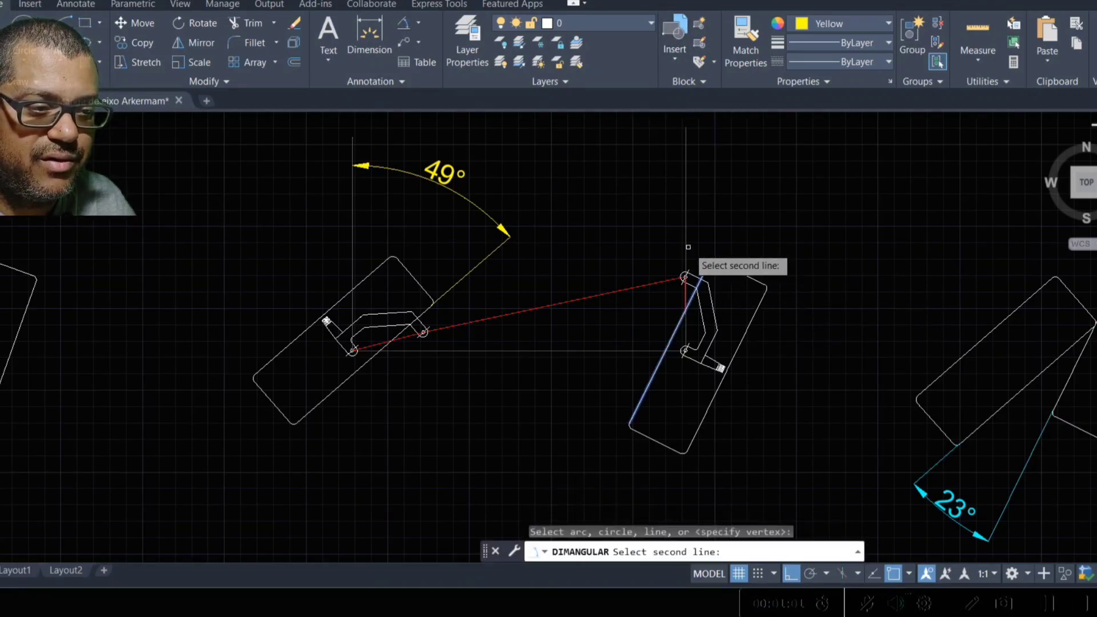
{"action": "left_click", "coordinate": [687, 251]}
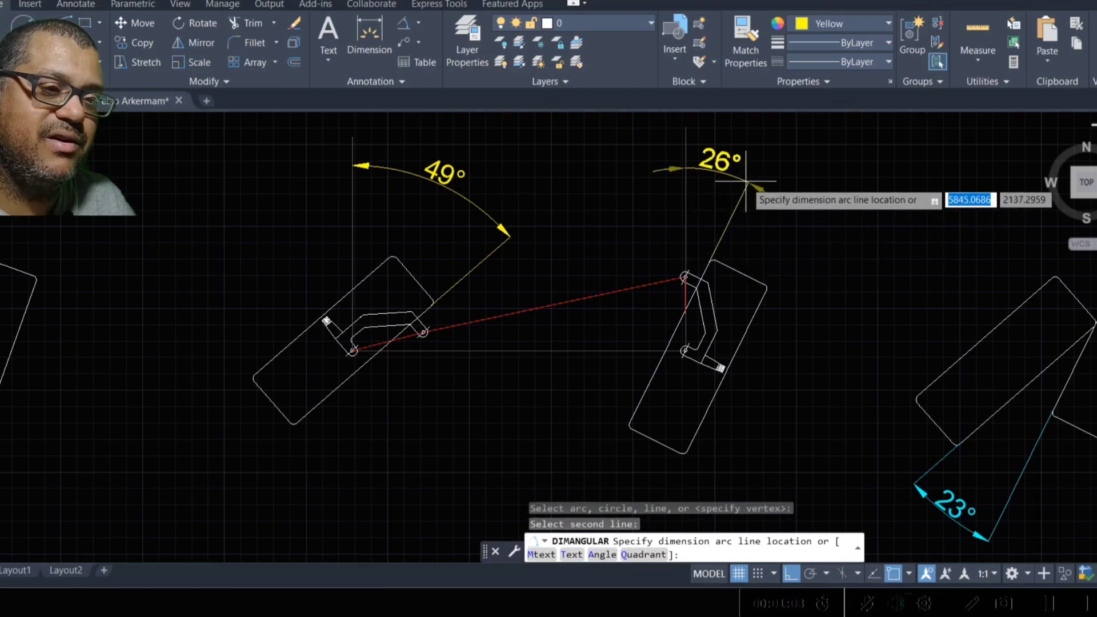
{"action": "left_click", "coordinate": [744, 184]}
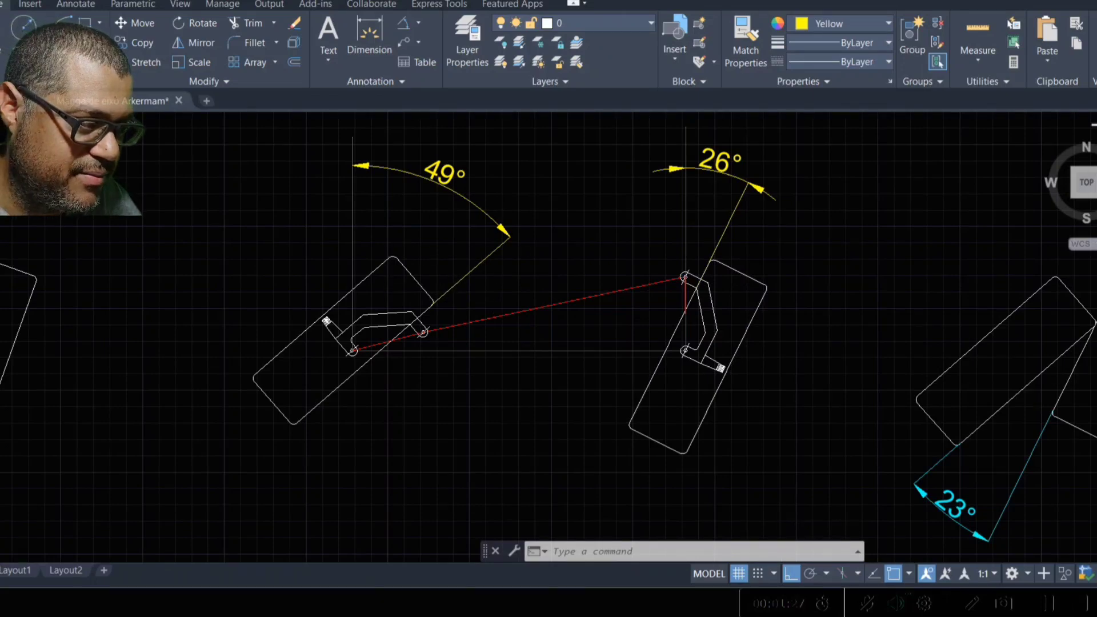
Step: Compare the wheel angles of the Anti-Ackermann drawing and the further-turned pair, and examine the straight-ahead wheels with their forward-pointing steering arms
{"action": "type", "text": "p"}
{"action": "key", "text": "Return"}
{"action": "mouse_move", "coordinate": [208, 444]}
{"action": "left_mouse_down"}
{"action": "mouse_move", "coordinate": [338, 405]}
{"action": "mouse_move", "coordinate": [350, 317]}
{"action": "mouse_move", "coordinate": [381, 419]}
{"action": "left_mouse_up"}
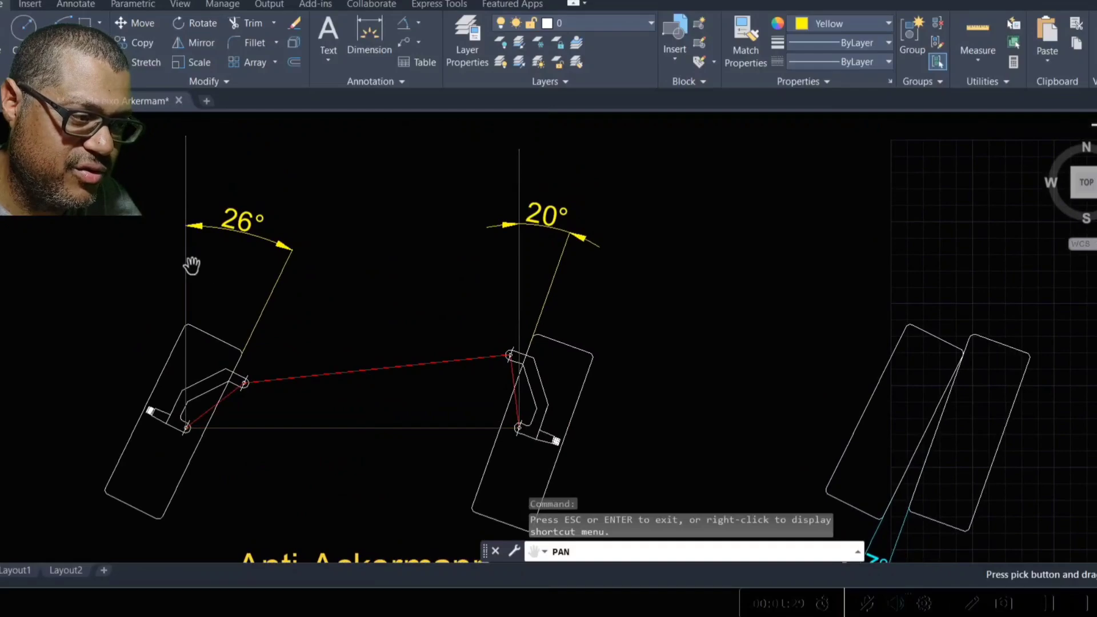
{"action": "left_click_drag", "start_coordinate": [748, 331], "coordinate": [394, 333]}
{"action": "left_click_drag", "start_coordinate": [972, 285], "coordinate": [429, 306]}
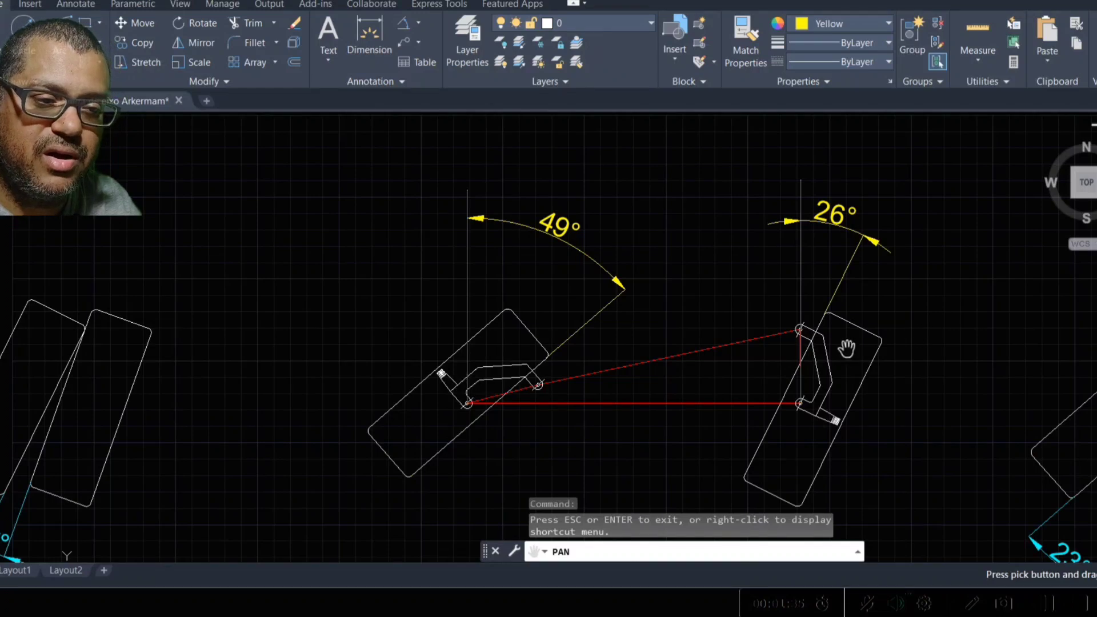
{"action": "left_click_drag", "start_coordinate": [838, 364], "coordinate": [666, 341]}
{"action": "left_click_drag", "start_coordinate": [444, 351], "coordinate": [485, 346]}
{"action": "mouse_move", "coordinate": [812, 407]}
{"action": "left_mouse_down"}
{"action": "mouse_move", "coordinate": [404, 306]}
{"action": "mouse_move", "coordinate": [402, 290]}
{"action": "mouse_move", "coordinate": [703, 301]}
{"action": "mouse_move", "coordinate": [719, 311]}
{"action": "left_mouse_up"}
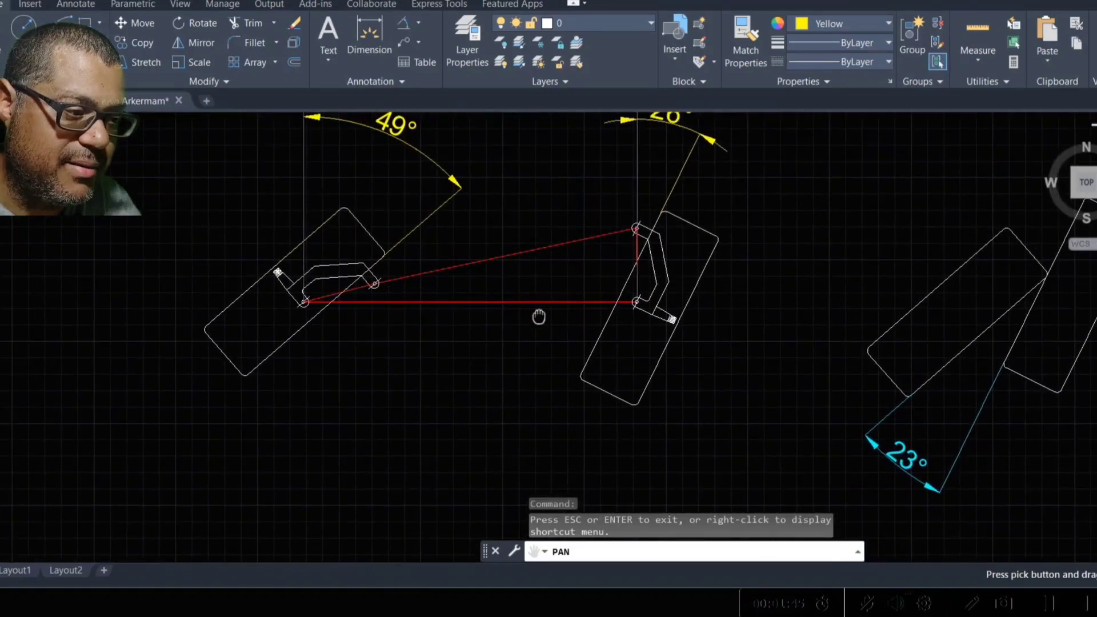
{"action": "left_click_drag", "start_coordinate": [531, 311], "coordinate": [596, 341]}
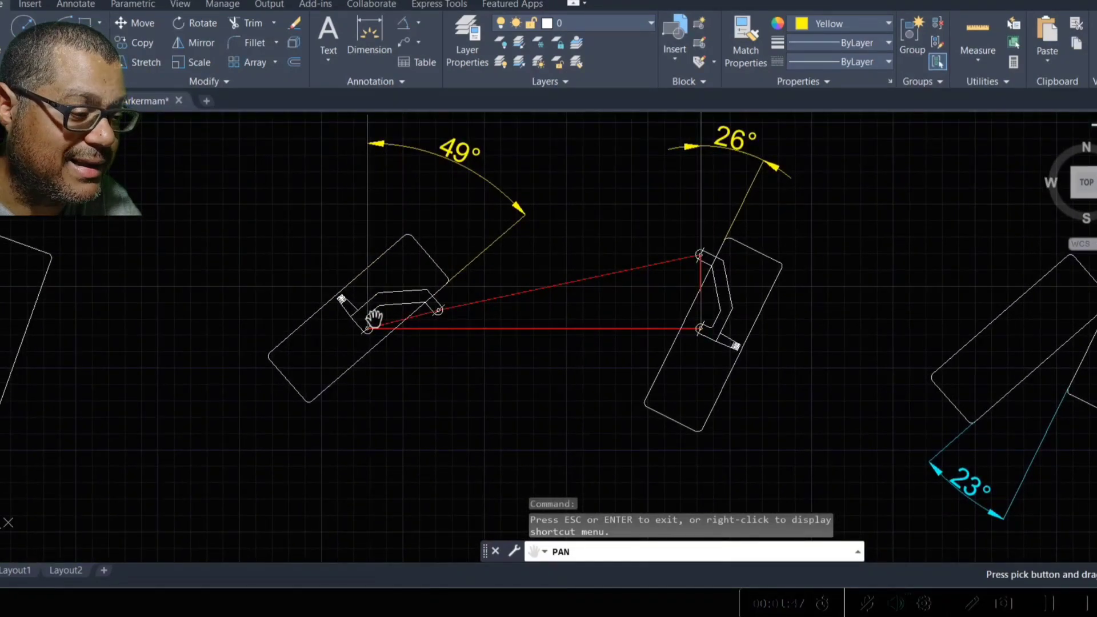
{"action": "left_click_drag", "start_coordinate": [375, 318], "coordinate": [406, 350]}
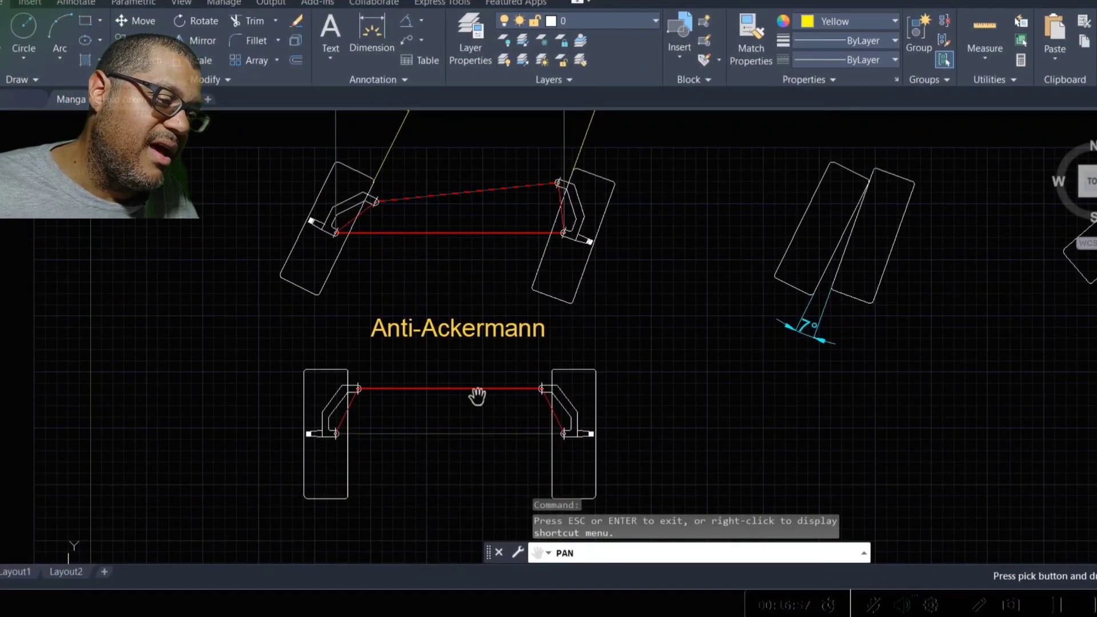
{"action": "scroll", "coordinate": [417, 437], "scroll_direction": "up", "scroll_amount": 5}
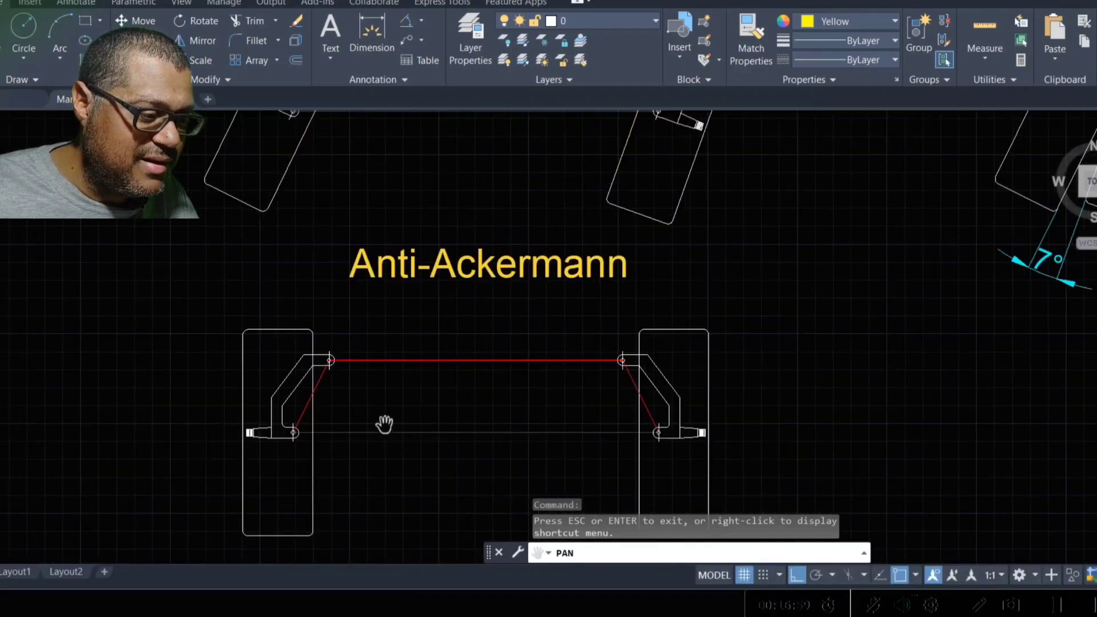
{"action": "scroll", "coordinate": [356, 363], "scroll_direction": "down", "scroll_amount": 5}
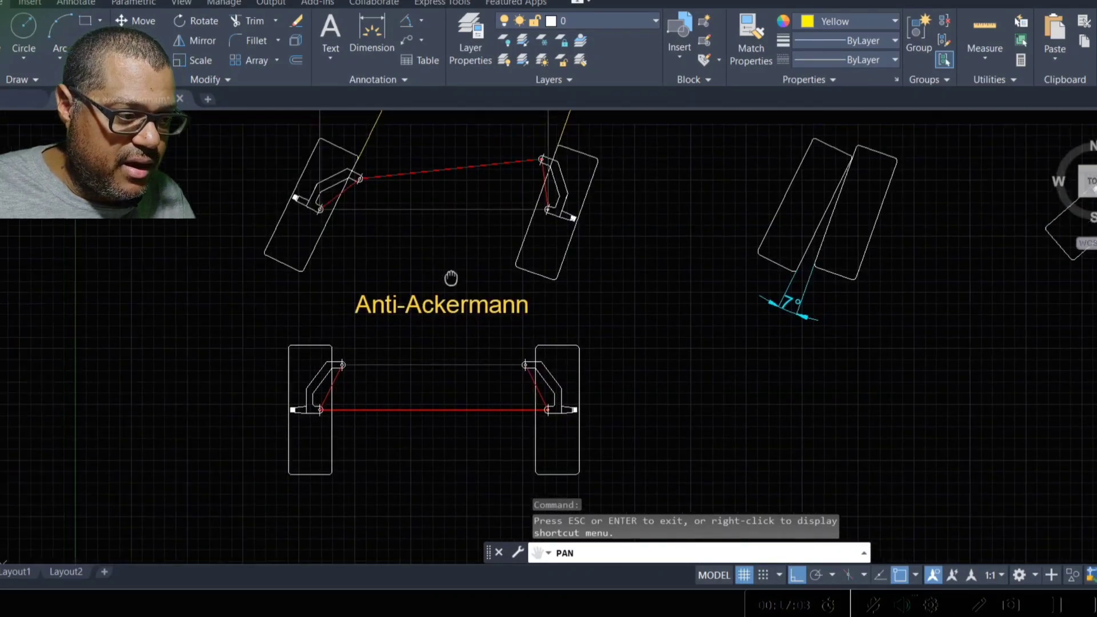
{"action": "left_click_drag", "start_coordinate": [440, 258], "coordinate": [463, 294]}
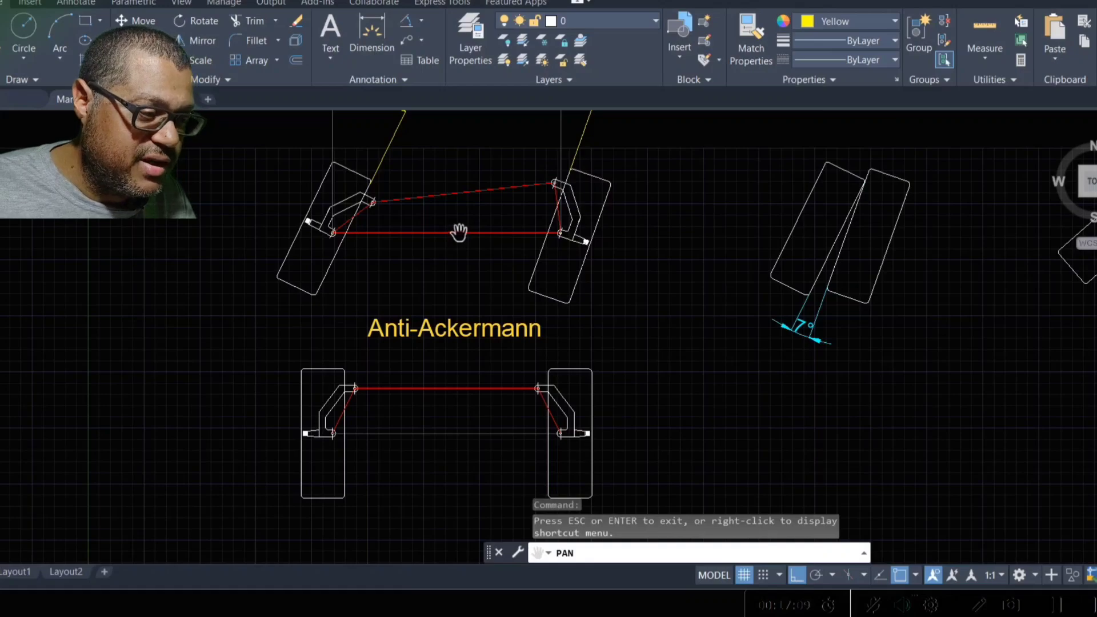
{"action": "scroll", "coordinate": [454, 225], "scroll_direction": "down", "scroll_amount": 2}
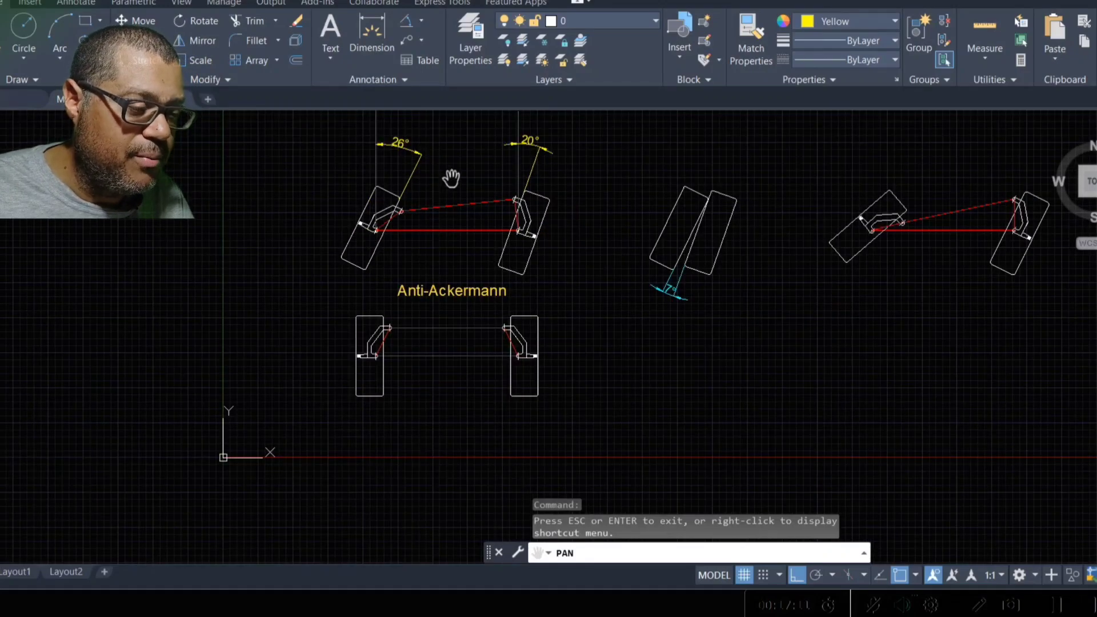